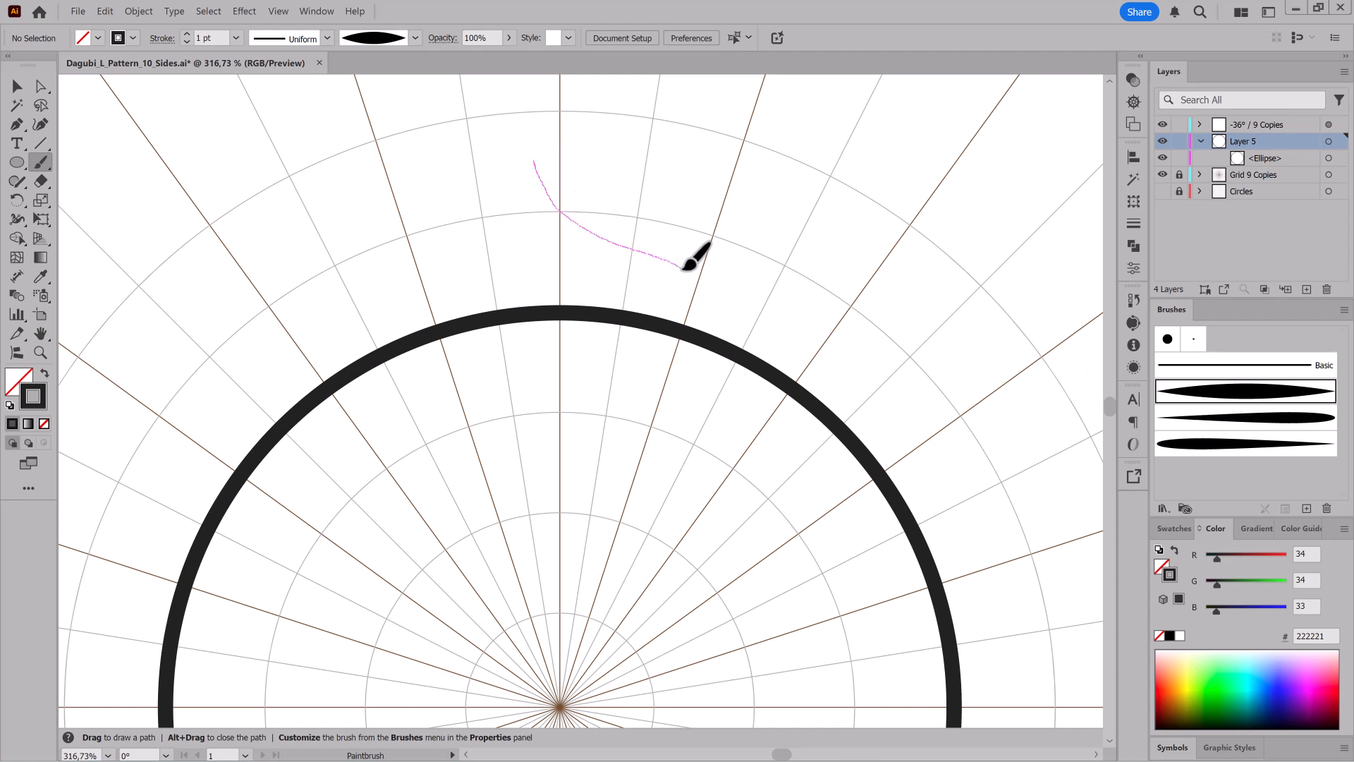
# Step: Brush an S-shaped petal stroke above the circle and transfer it from Layer 5 to the "-36° / 9 Copies" layer
pyautogui.moveTo(672, 262); pyautogui.dragTo(719, 306)
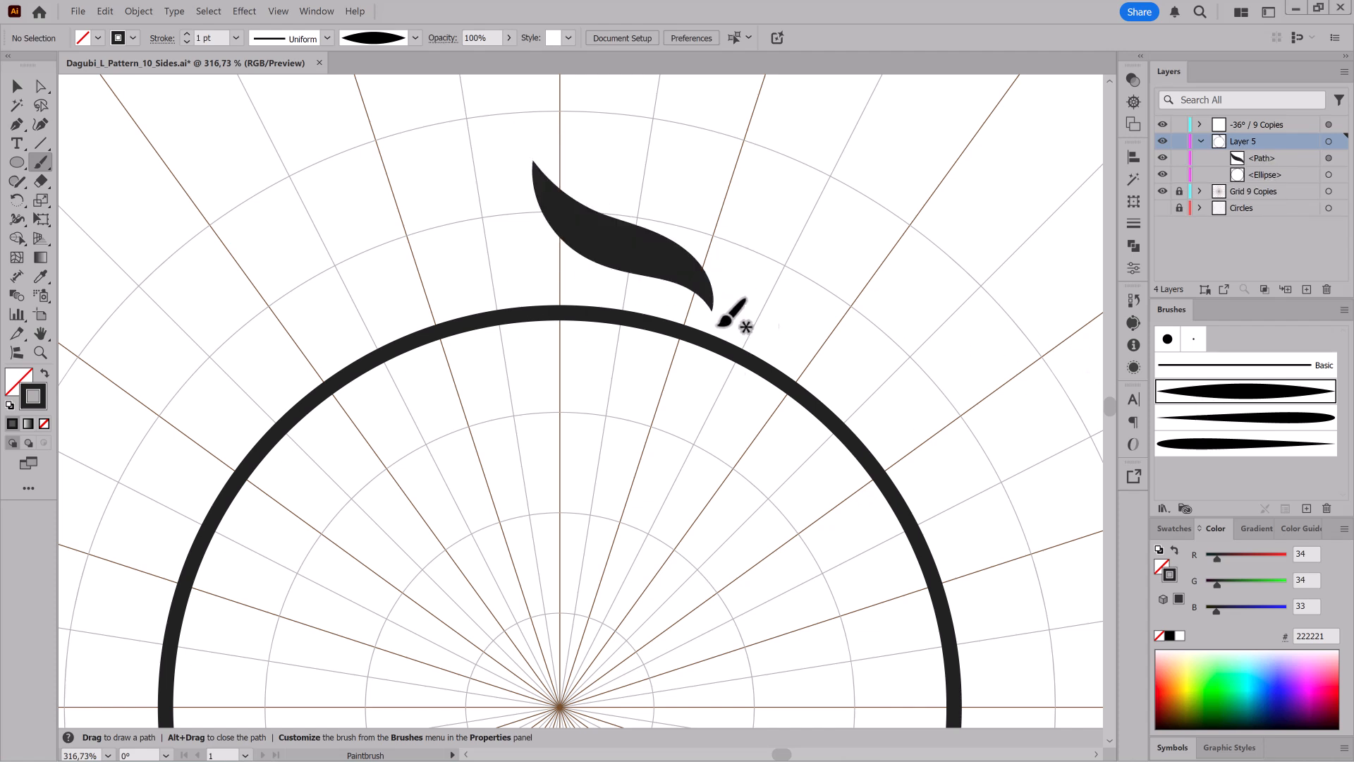
pyautogui.click(137, 13)
pyautogui.click(131, 24)
pyautogui.click(1250, 126)
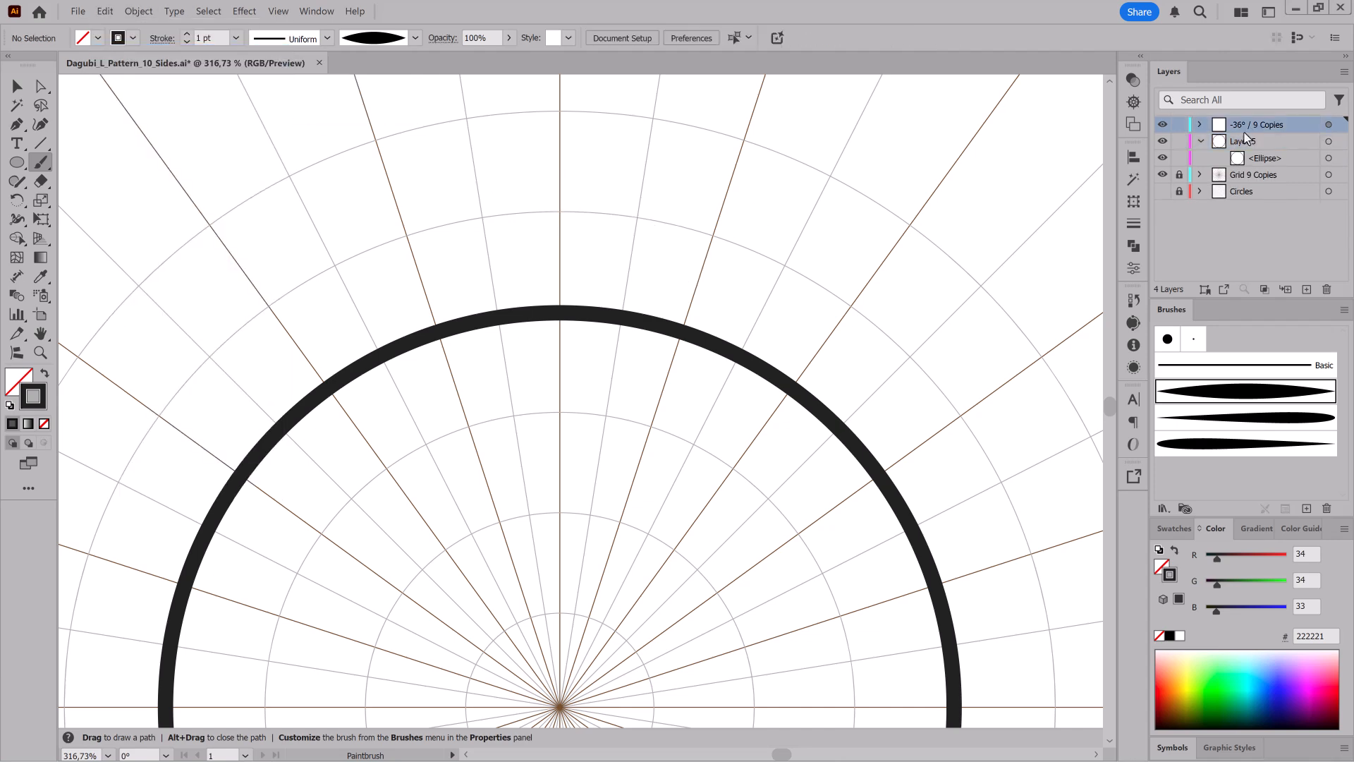
pyautogui.click(138, 12)
pyautogui.moveTo(105, 12)
pyautogui.click(116, 109)
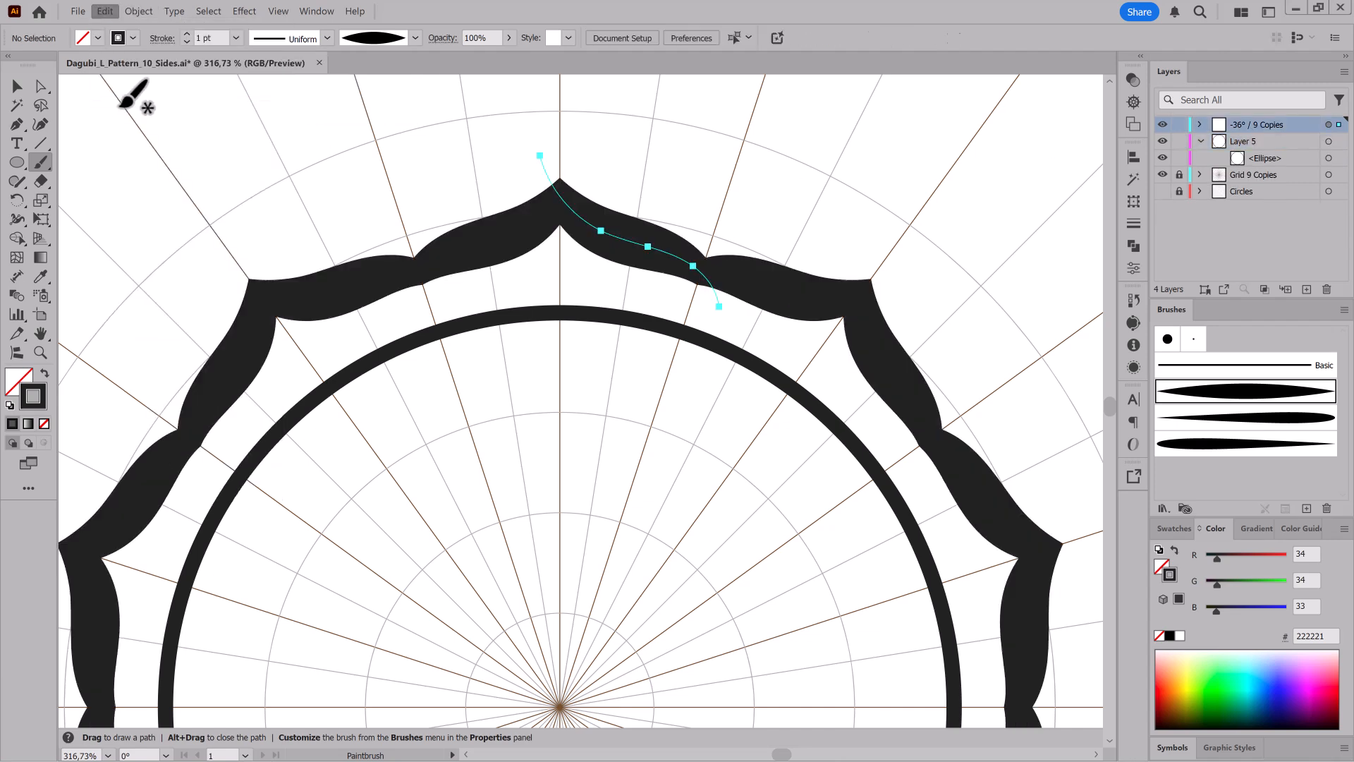
pyautogui.click(1200, 124)
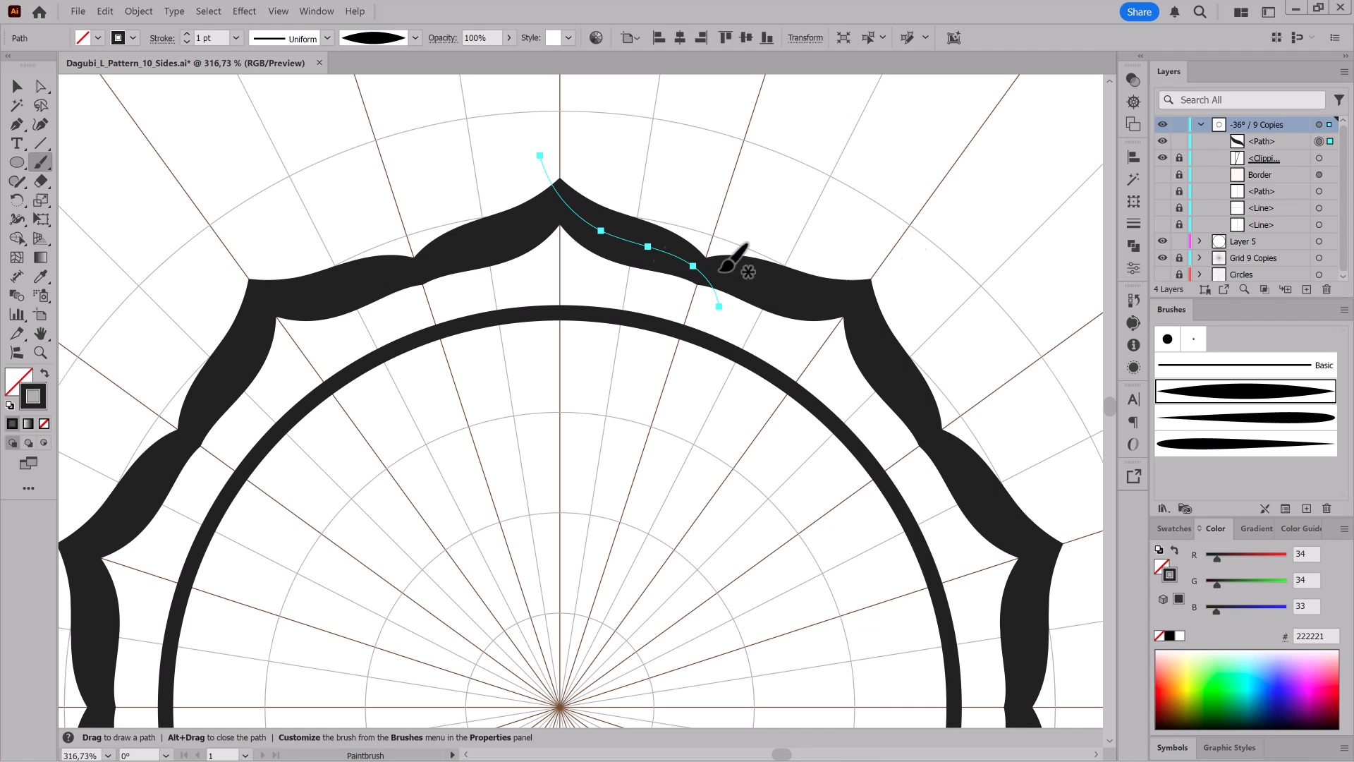
# Step: Thin the petal stroke to 0.75 pt, then scale and reposition it slightly closer to the circle
pyautogui.click(187, 42)
pyautogui.keyDown('ctrl'); pyautogui.click(652, 251); pyautogui.keyUp('ctrl')
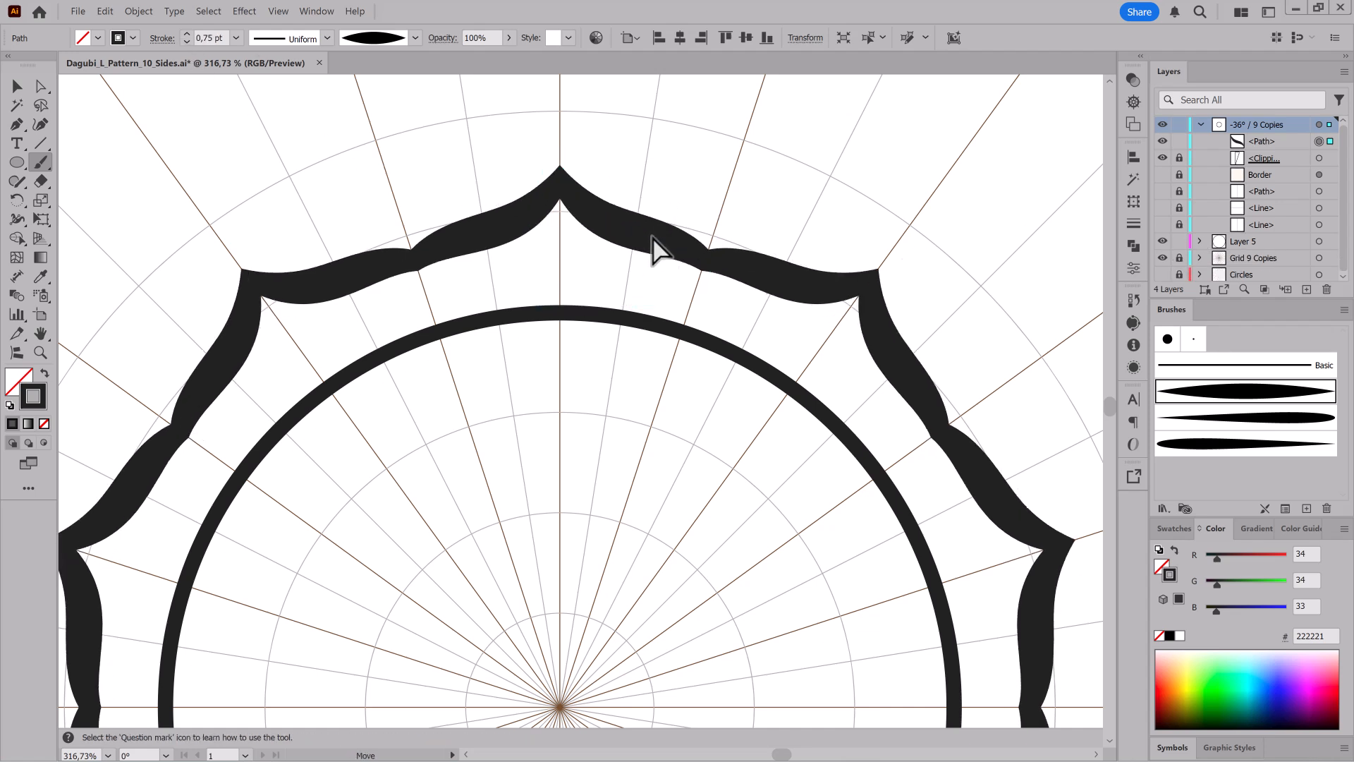
pyautogui.moveTo(623, 231); pyautogui.dragTo(638, 235)
pyautogui.moveTo(539, 143); pyautogui.dragTo(545, 160)
pyautogui.moveTo(645, 237)
pyautogui.mouseDown()
pyautogui.moveTo(637, 260)
pyautogui.moveTo(665, 287)
pyautogui.mouseUp()
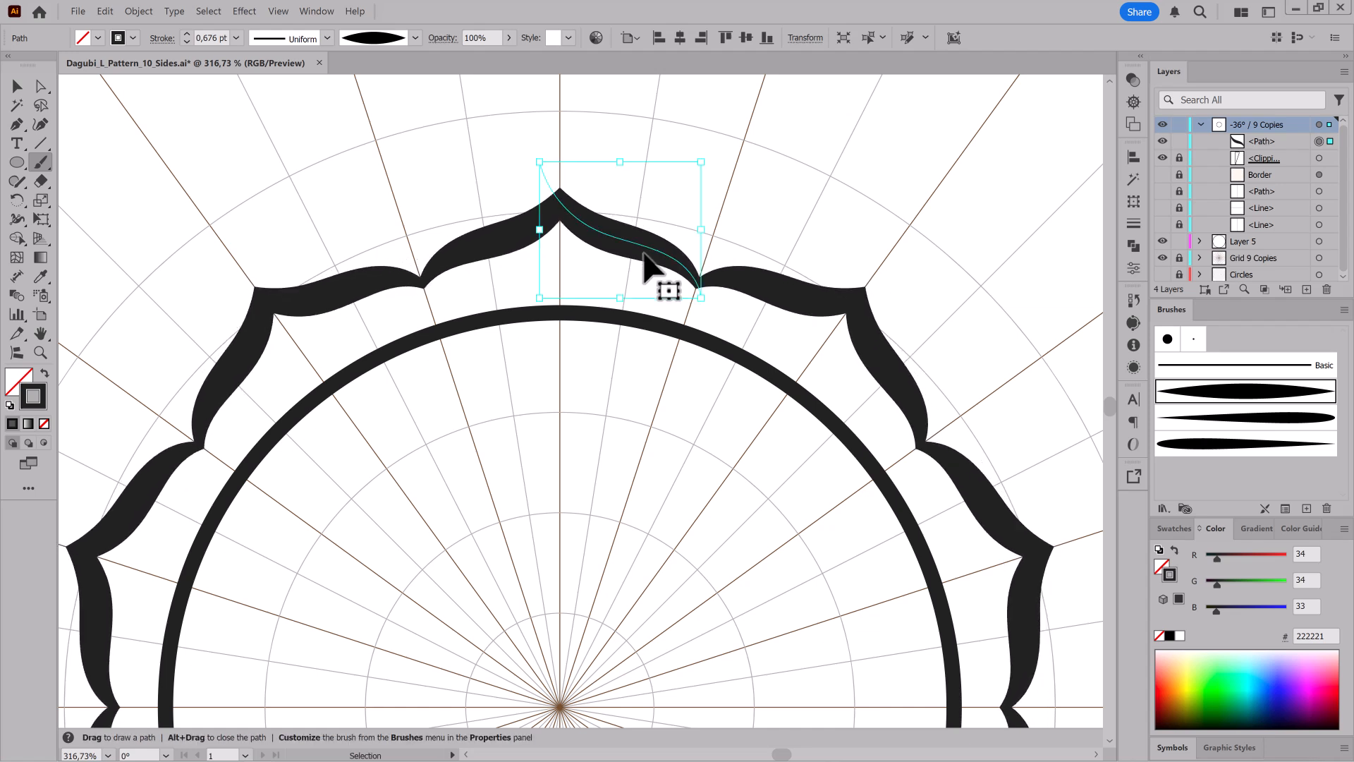
pyautogui.press('Down')
pyautogui.press('Down')
pyautogui.press('e')
pyautogui.moveTo(621, 168); pyautogui.dragTo(621, 180)
pyautogui.hotkey('ctrl', 'shift', 'a')
pyautogui.press('b')
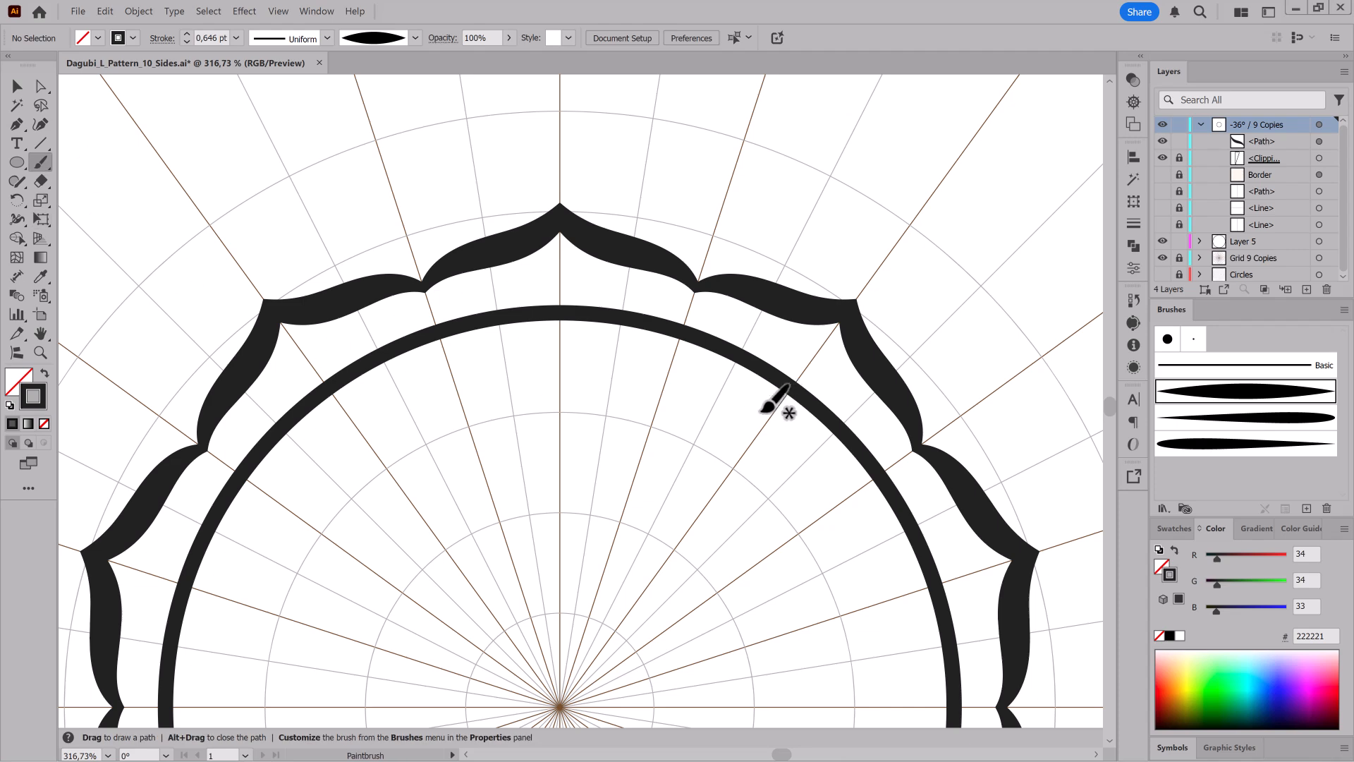
# Step: Brush a hooked curl rising from the petal's peak with the teardrop brush at 0.5 pt and widen it slightly
pyautogui.click(1183, 423)
pyautogui.moveTo(664, 320)
pyautogui.mouseDown()
pyautogui.moveTo(648, 311)
pyautogui.moveTo(650, 411)
pyautogui.mouseUp()
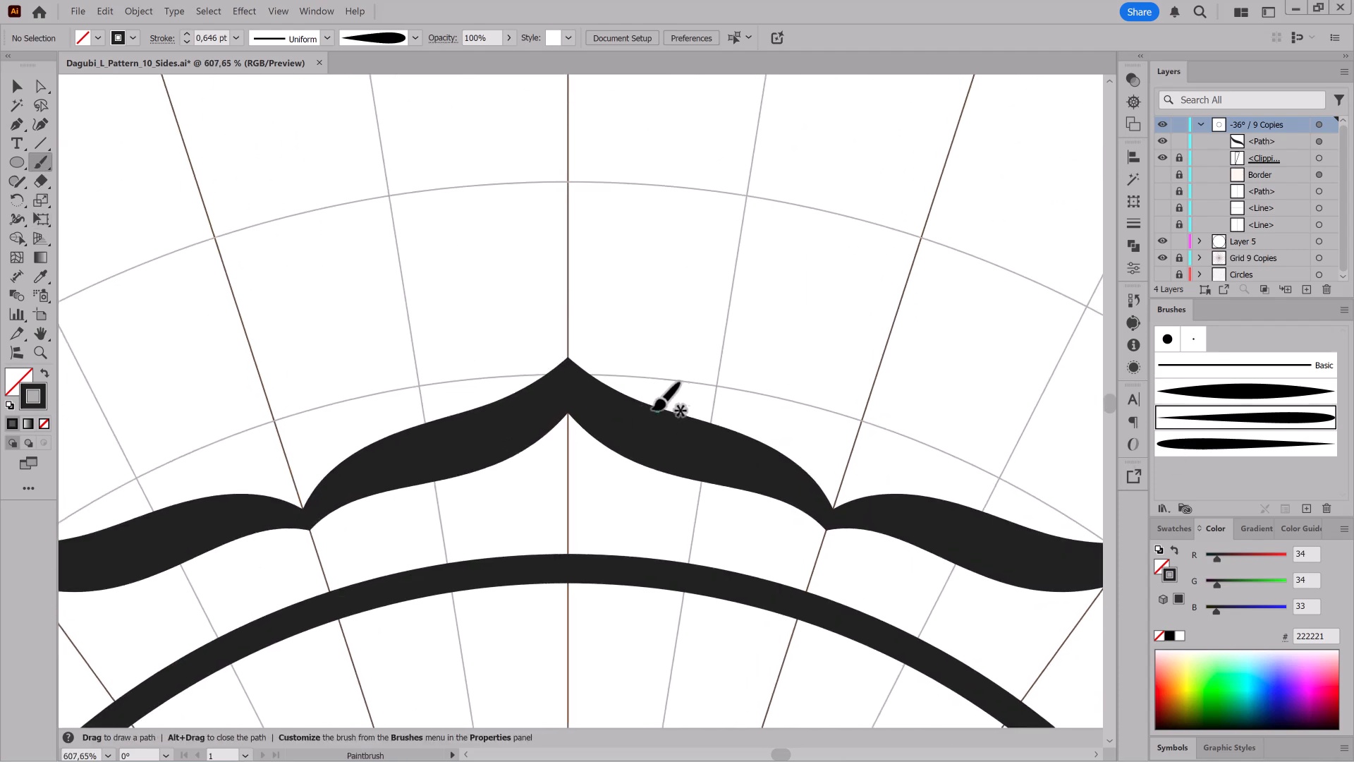
pyautogui.moveTo(634, 295); pyautogui.dragTo(637, 314)
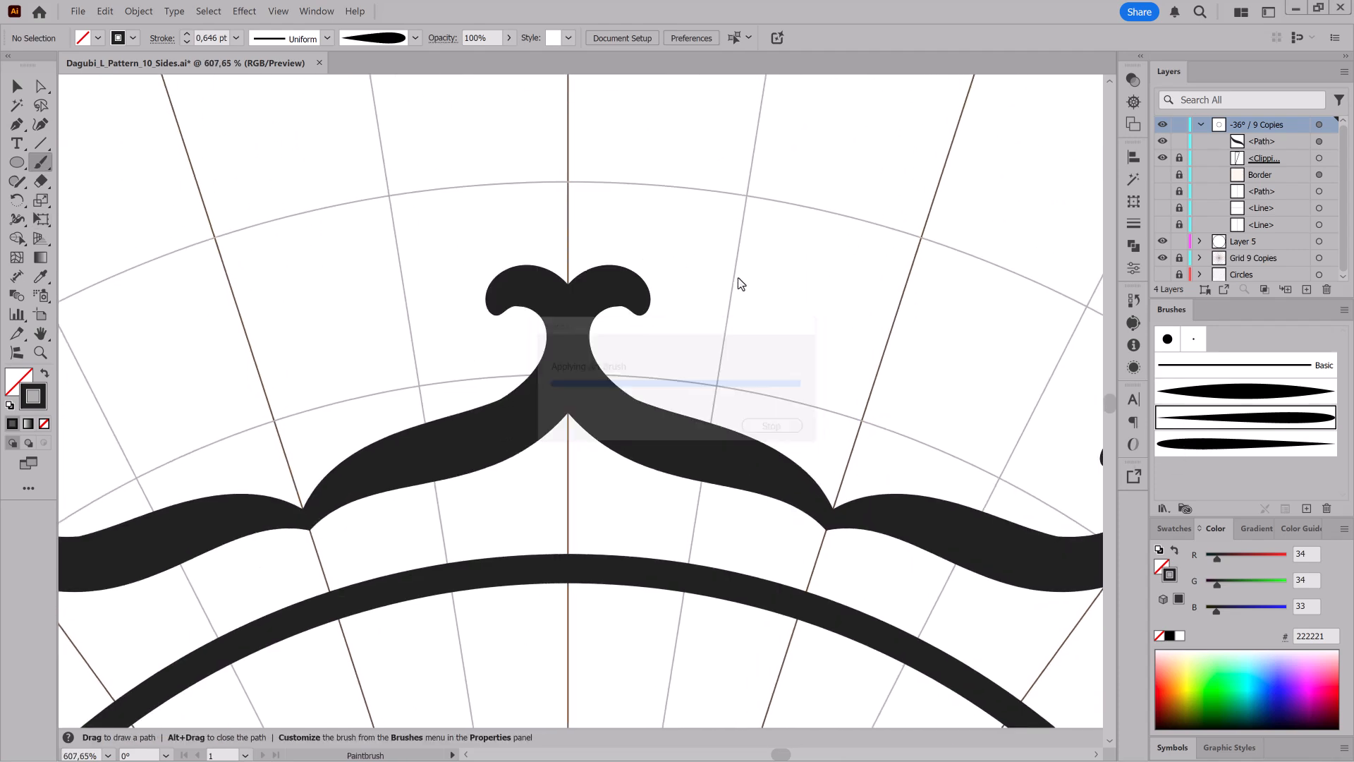
pyautogui.click(187, 36)
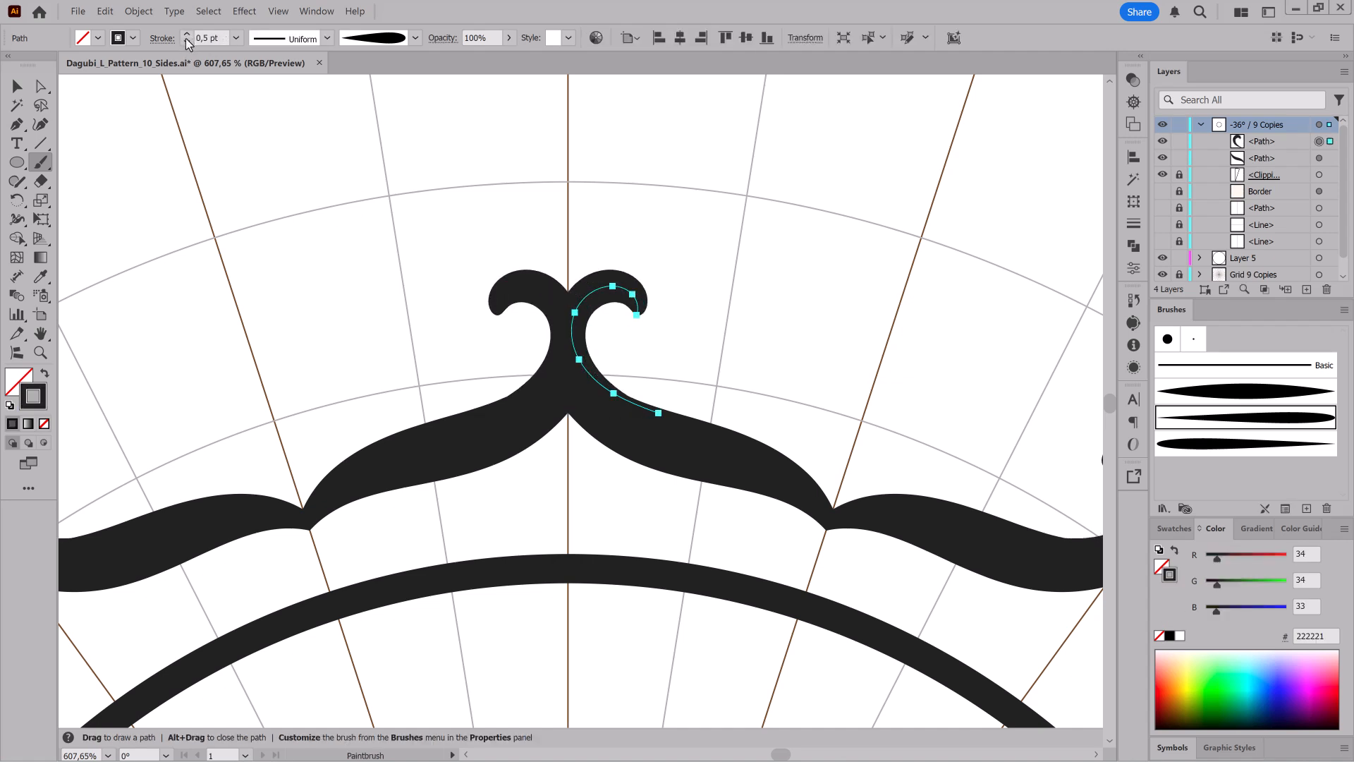
pyautogui.press('e')
pyautogui.moveTo(659, 350); pyautogui.dragTo(670, 353)
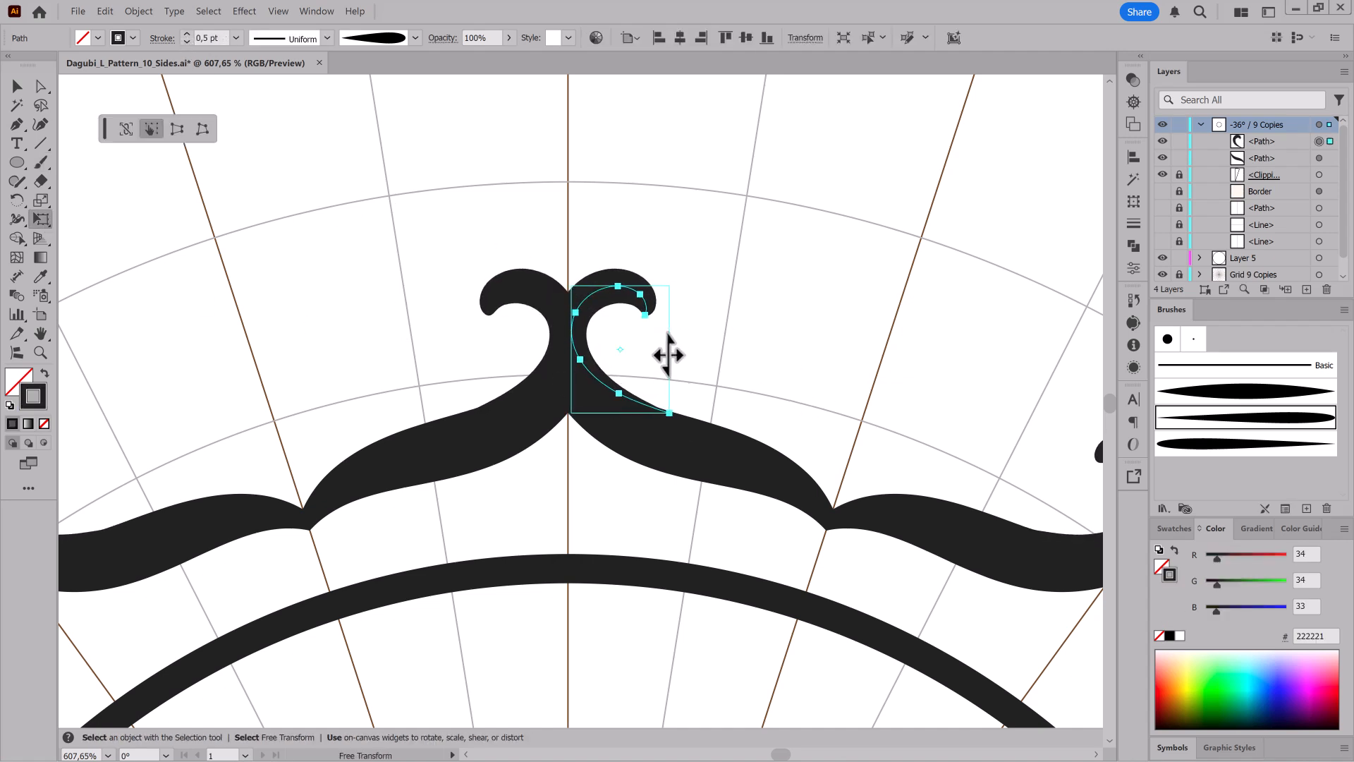
pyautogui.keyDown('ctrl'); pyautogui.click(794, 293); pyautogui.keyUp('ctrl')
pyautogui.keyDown('ctrl'); pyautogui.click(794, 293); pyautogui.keyUp('ctrl')
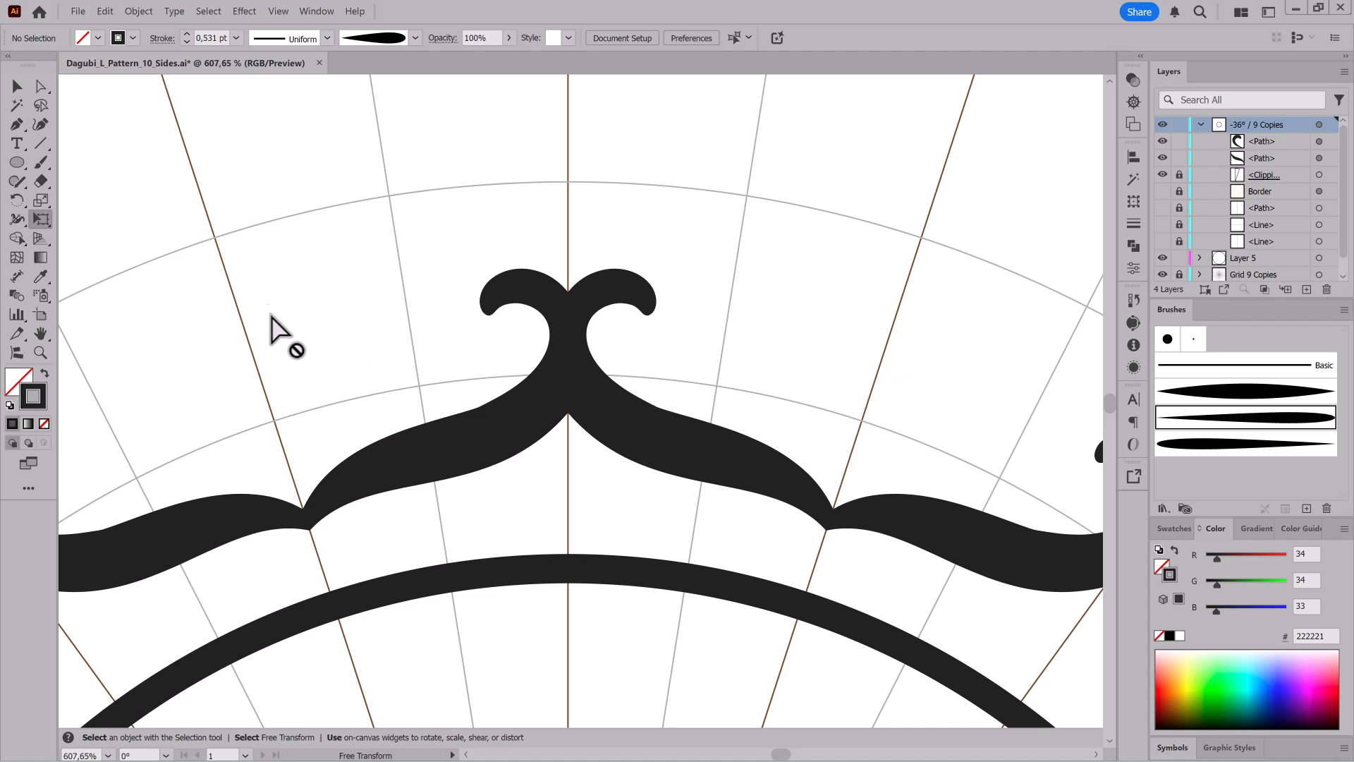
# Step: Brush a vertical teardrop spike at 0.5 pt above the curls and centre it on the vertical axis
pyautogui.press('b')
pyautogui.click(187, 41)
pyautogui.moveTo(569, 314)
pyautogui.mouseDown()
pyautogui.moveTo(568, 193)
pyautogui.moveTo(703, 275)
pyautogui.mouseUp()
pyautogui.moveTo(621, 228)
pyautogui.mouseDown()
pyautogui.moveTo(638, 227)
pyautogui.moveTo(609, 222)
pyautogui.mouseUp()
pyautogui.click(680, 38)
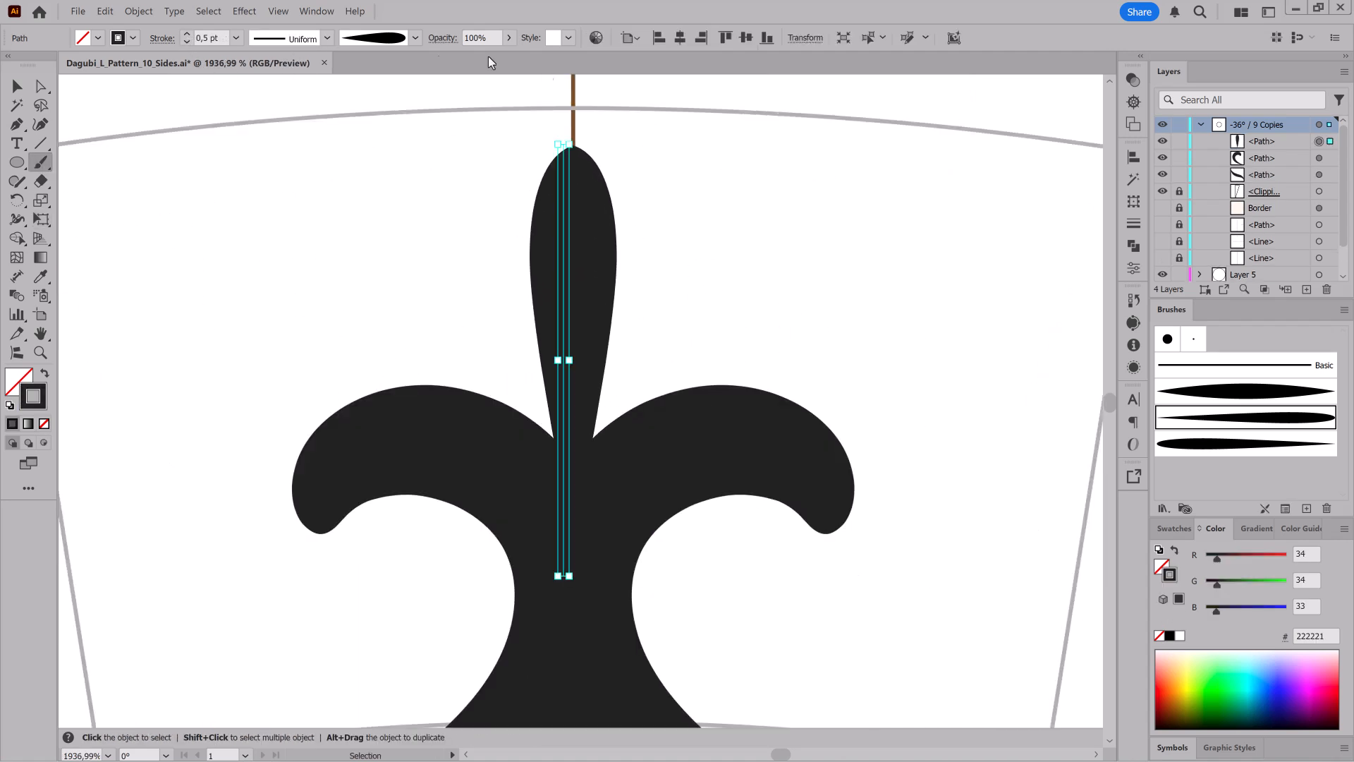
pyautogui.moveTo(820, 419); pyautogui.dragTo(797, 411)
pyautogui.moveTo(797, 411); pyautogui.dragTo(695, 349)
pyautogui.moveTo(787, 392)
pyautogui.mouseDown()
pyautogui.moveTo(689, 386)
pyautogui.moveTo(607, 281)
pyautogui.mouseUp()
# Step: Select the spike, curl and petal strokes and convert them to filled outlines
pyautogui.click(17, 93)
pyautogui.keyDown('shift'); pyautogui.click(635, 280); pyautogui.keyUp('shift')
pyautogui.keyDown('shift'); pyautogui.click(744, 489); pyautogui.keyUp('shift')
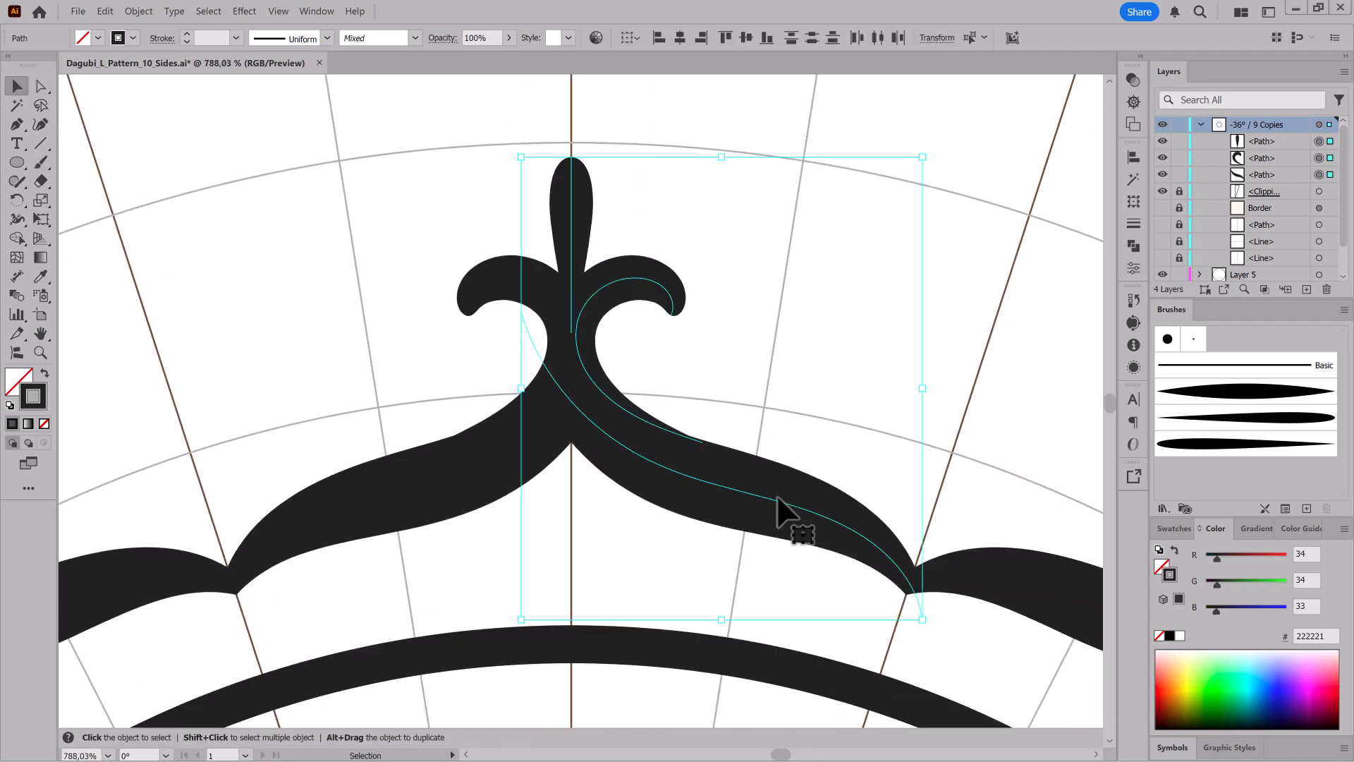
pyautogui.click(138, 12)
pyautogui.moveTo(183, 285)
pyautogui.click(330, 319)
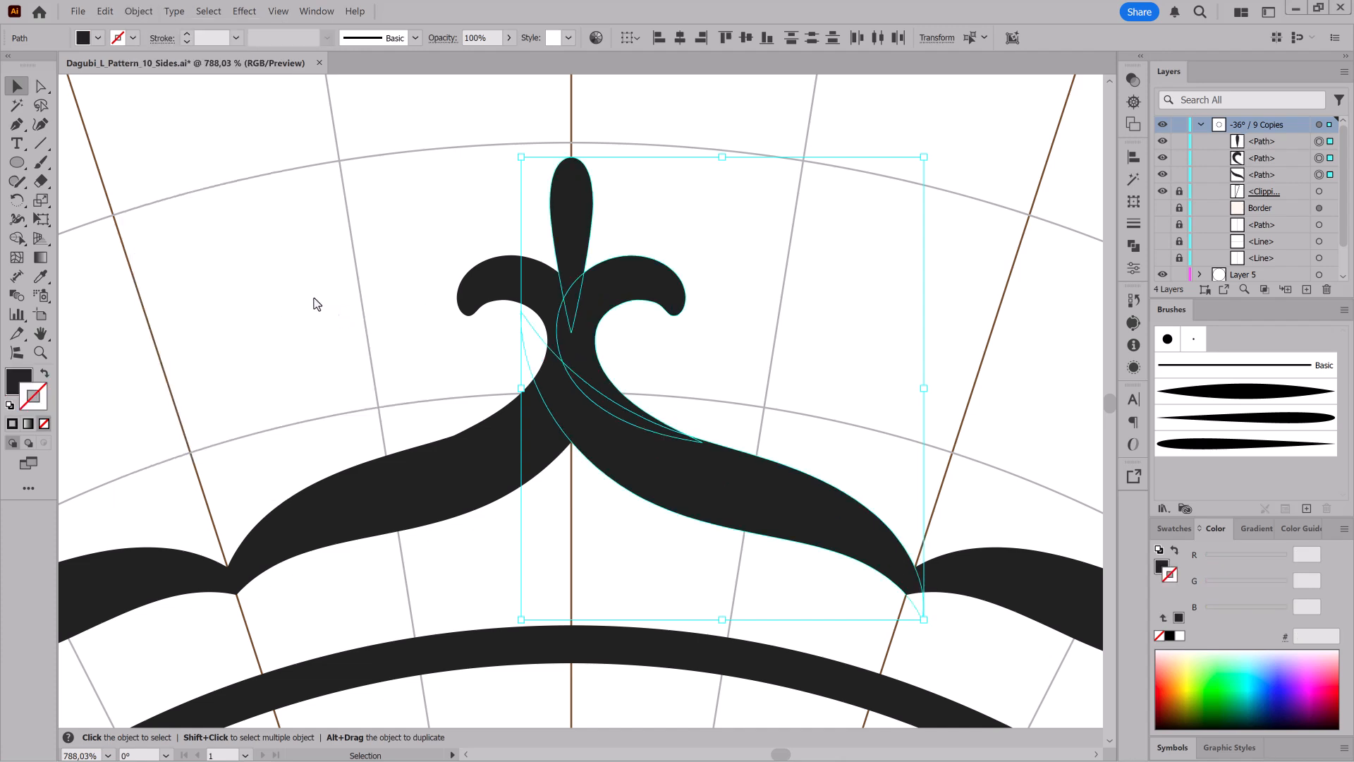
# Step: Simplify the three outlined shapes at 98%
pyautogui.click(41, 86)
pyautogui.click(138, 11)
pyautogui.click(335, 350)
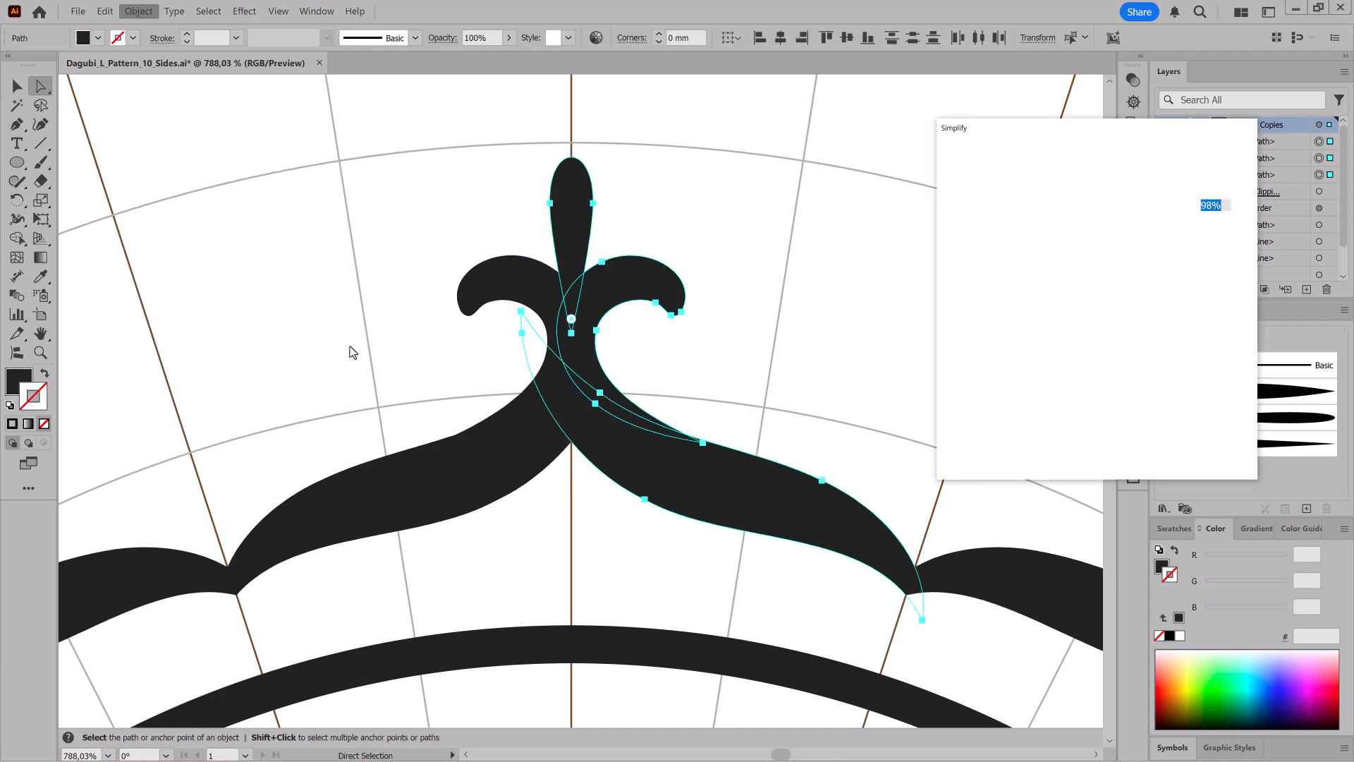
pyautogui.click(1131, 450)
# Step: Pull the curl's end anchor down into a pointed tip and add an anchor point on its outer edge
pyautogui.scroll(5, 679, 306)
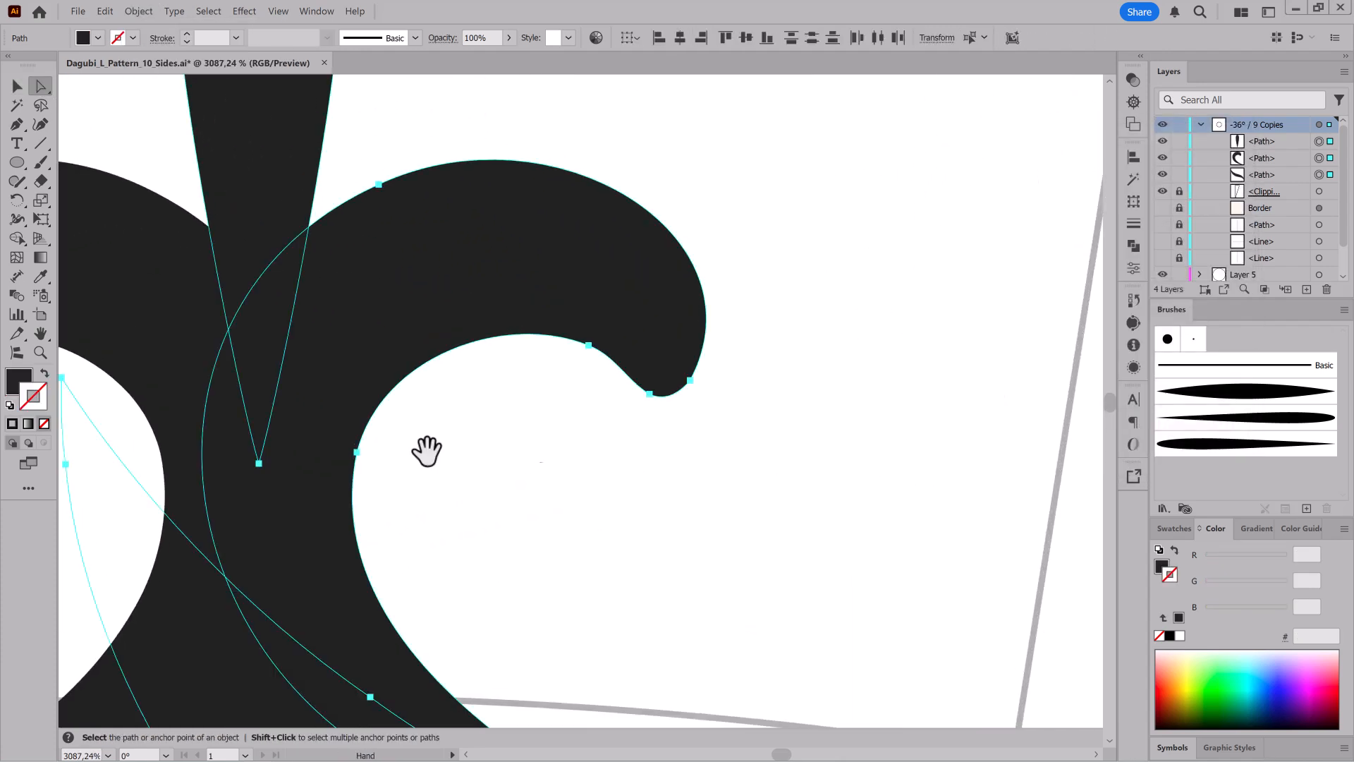
pyautogui.click(648, 415)
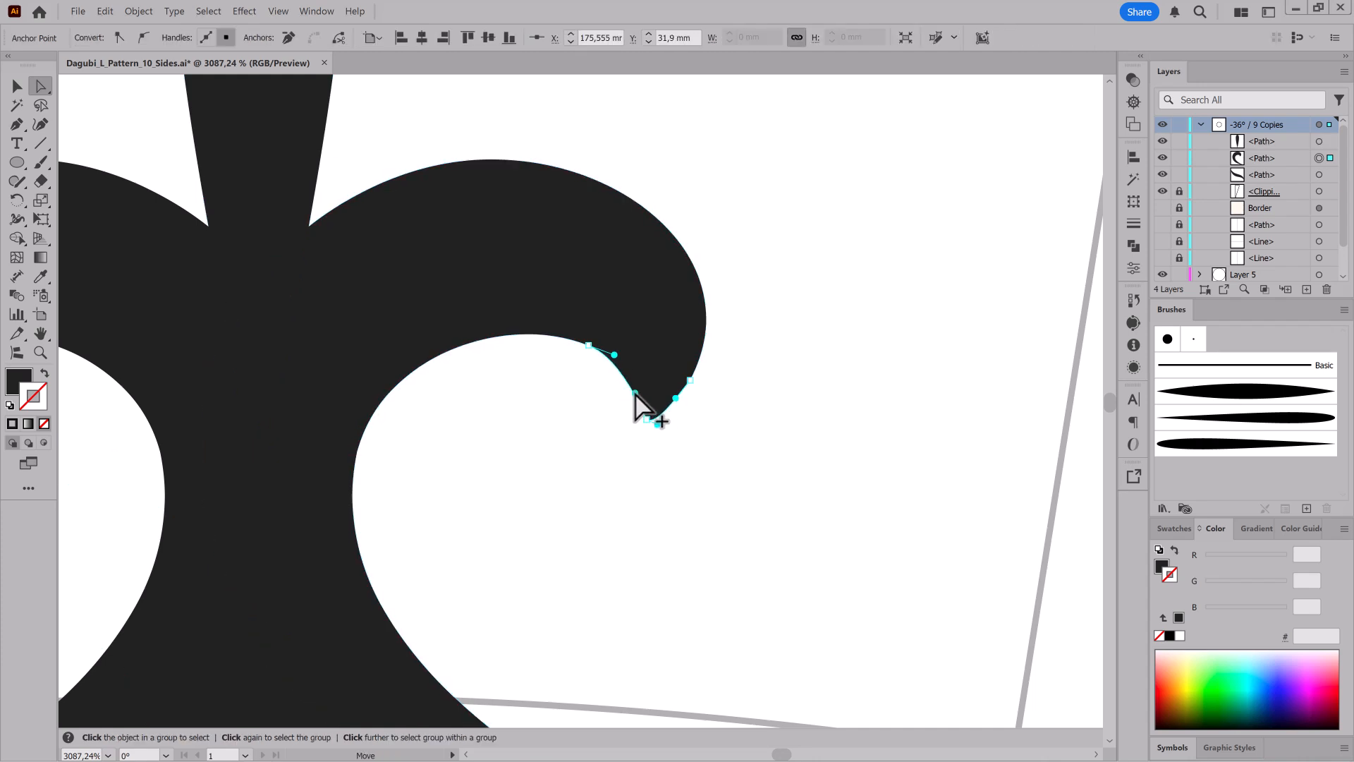
pyautogui.click(690, 381)
pyautogui.moveTo(17, 124); pyautogui.dragTo(77, 142)
pyautogui.click(672, 234)
pyautogui.click(41, 86)
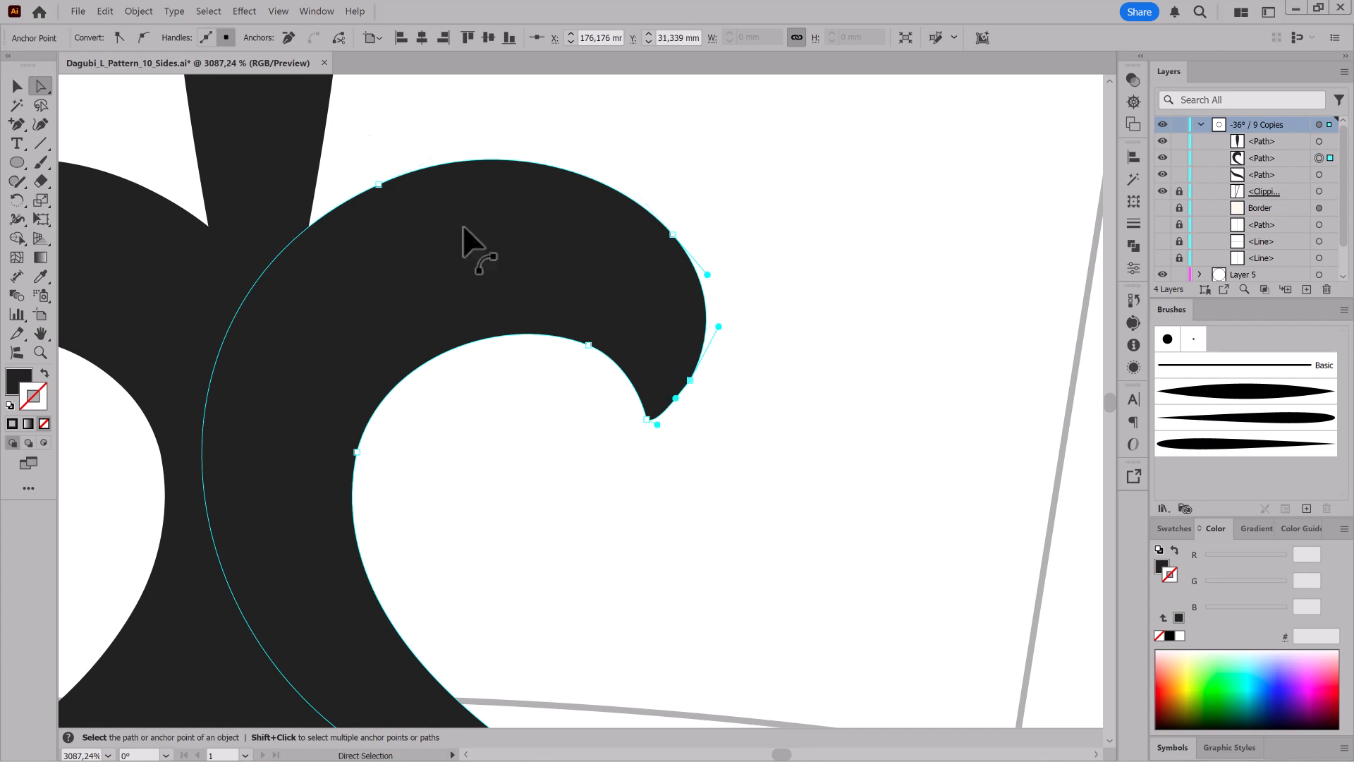
# Step: Change the colour of the "-36° / 9 Copies" layer to Brick Red
pyautogui.doubleClick(1289, 125)
pyautogui.click(708, 369)
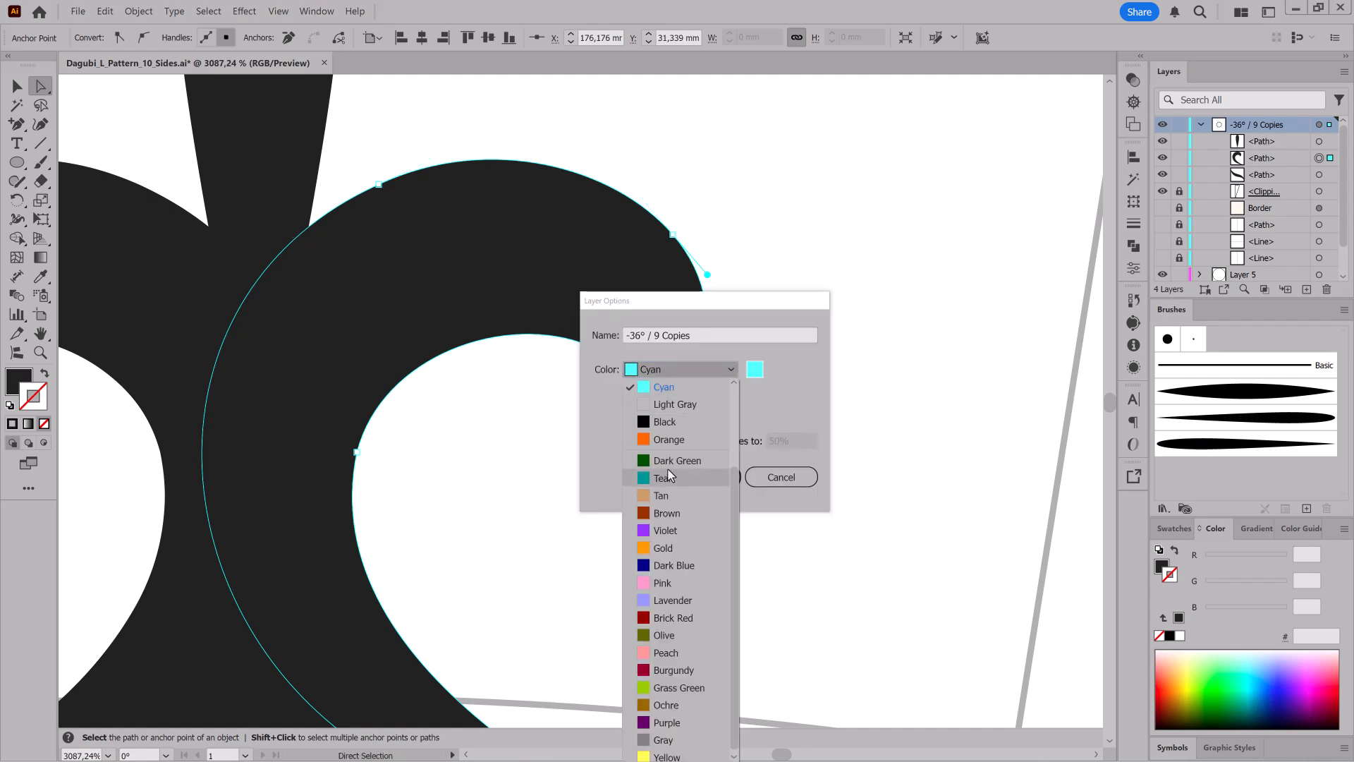
pyautogui.click(674, 616)
pyautogui.click(709, 478)
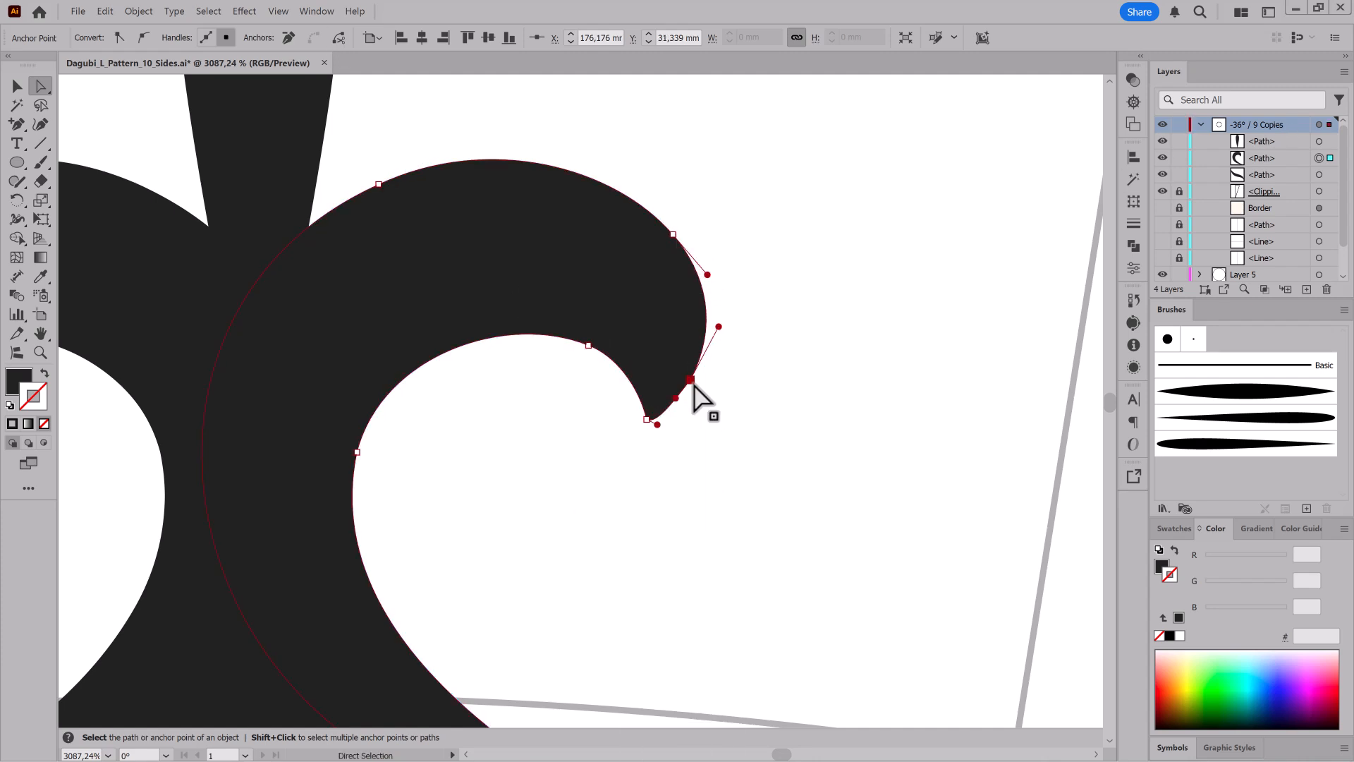
# Step: Remove the extra anchor near the curl's tip and adjust the neighbouring handles to round its outer edge
pyautogui.moveTo(671, 234); pyautogui.dragTo(797, 353)
pyautogui.moveTo(657, 424); pyautogui.dragTo(670, 433)
pyautogui.moveTo(728, 483); pyautogui.dragTo(720, 342)
pyautogui.moveTo(630, 380); pyautogui.dragTo(611, 407)
# Step: Unite the curl and the petal into one shape with Pathfinder
pyautogui.click(18, 86)
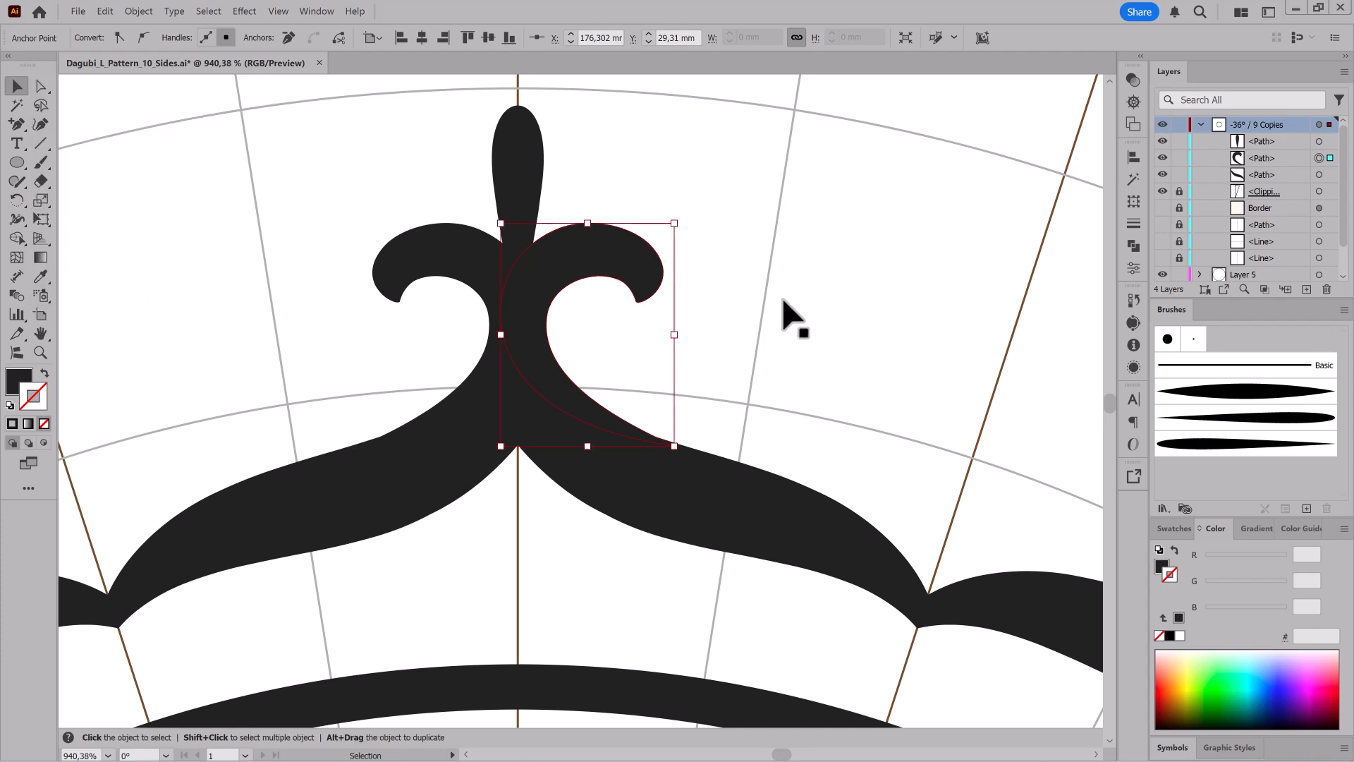
pyautogui.keyDown('shift'); pyautogui.click(554, 500); pyautogui.keyUp('shift')
pyautogui.click(1132, 245)
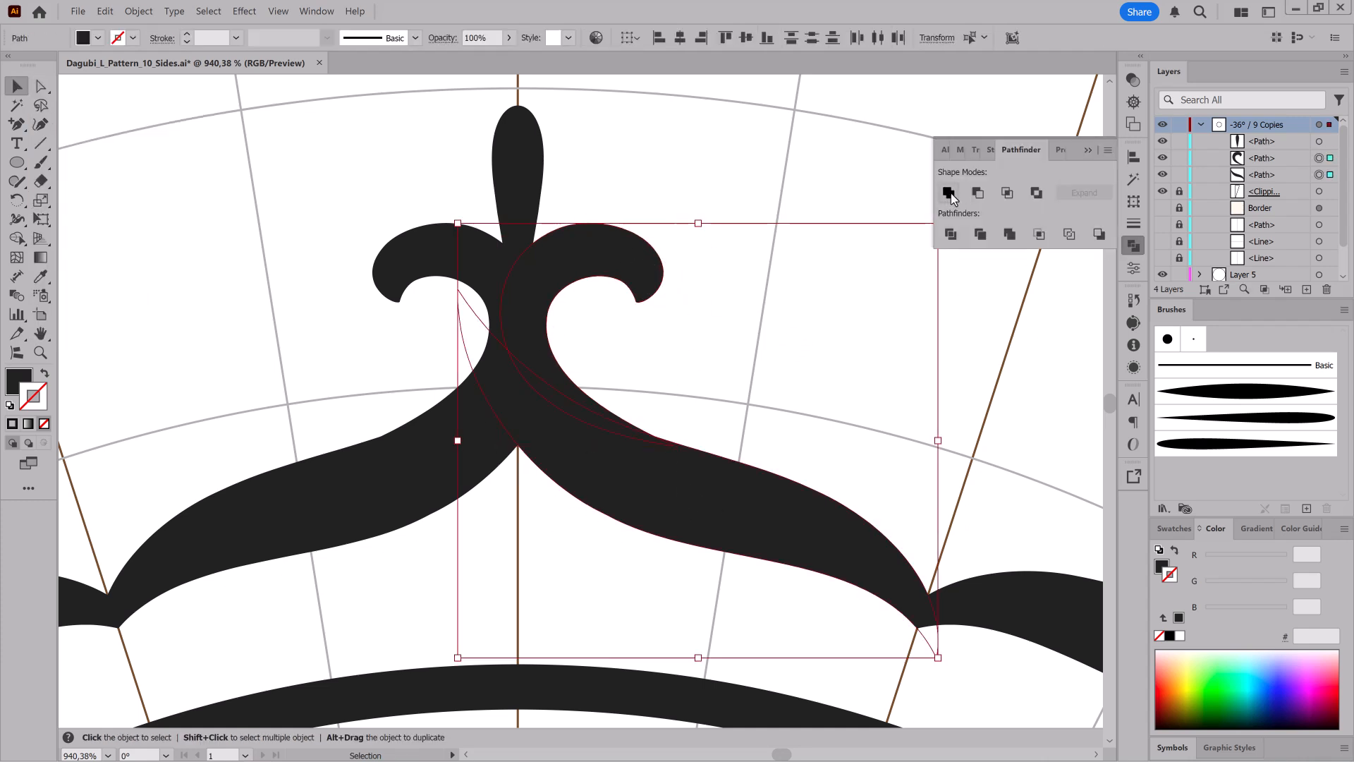
pyautogui.click(948, 193)
# Step: Smooth the united shape's outline by refining its anchors and handles around the curl and where it meets the petal
pyautogui.click(41, 86)
pyautogui.click(654, 436)
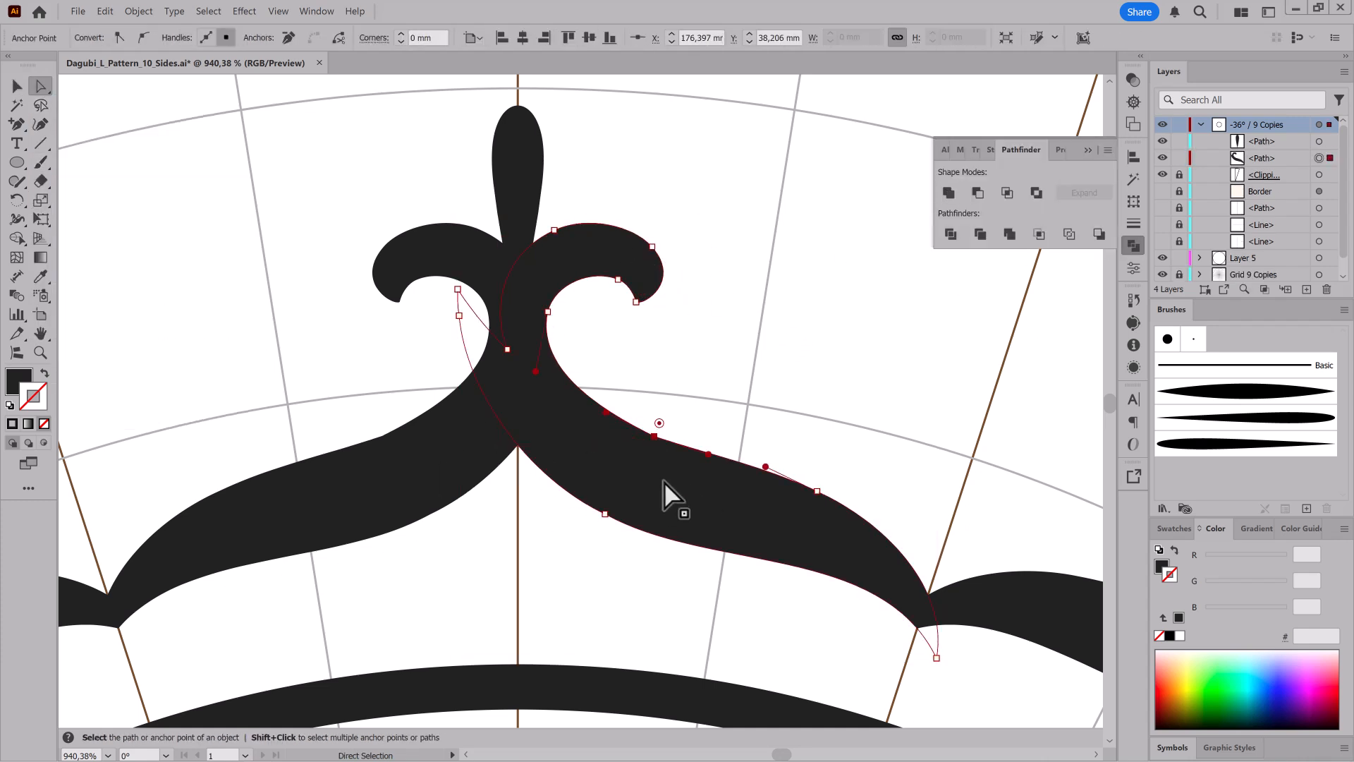
pyautogui.click(835, 363)
pyautogui.click(609, 226)
pyautogui.scroll(3, 614, 264)
pyautogui.moveTo(689, 236); pyautogui.dragTo(694, 216)
pyautogui.moveTo(529, 210)
pyautogui.mouseDown()
pyautogui.moveTo(523, 197)
pyautogui.moveTo(523, 213)
pyautogui.mouseUp()
pyautogui.moveTo(442, 249); pyautogui.dragTo(453, 261)
pyautogui.moveTo(694, 216); pyautogui.dragTo(648, 163)
pyautogui.moveTo(742, 263); pyautogui.dragTo(738, 263)
pyautogui.click(802, 363)
pyautogui.moveTo(803, 364); pyautogui.dragTo(713, 402)
pyautogui.moveTo(712, 402); pyautogui.dragTo(797, 355)
pyautogui.moveTo(796, 355)
pyautogui.mouseDown()
pyautogui.moveTo(764, 402)
pyautogui.moveTo(641, 329)
pyautogui.mouseUp()
# Step: Brush a curved leaf stroke rising from the notch between two neighbouring petals
pyautogui.click(41, 163)
pyautogui.moveTo(825, 413)
pyautogui.mouseDown()
pyautogui.moveTo(832, 448)
pyautogui.moveTo(753, 397)
pyautogui.mouseUp()
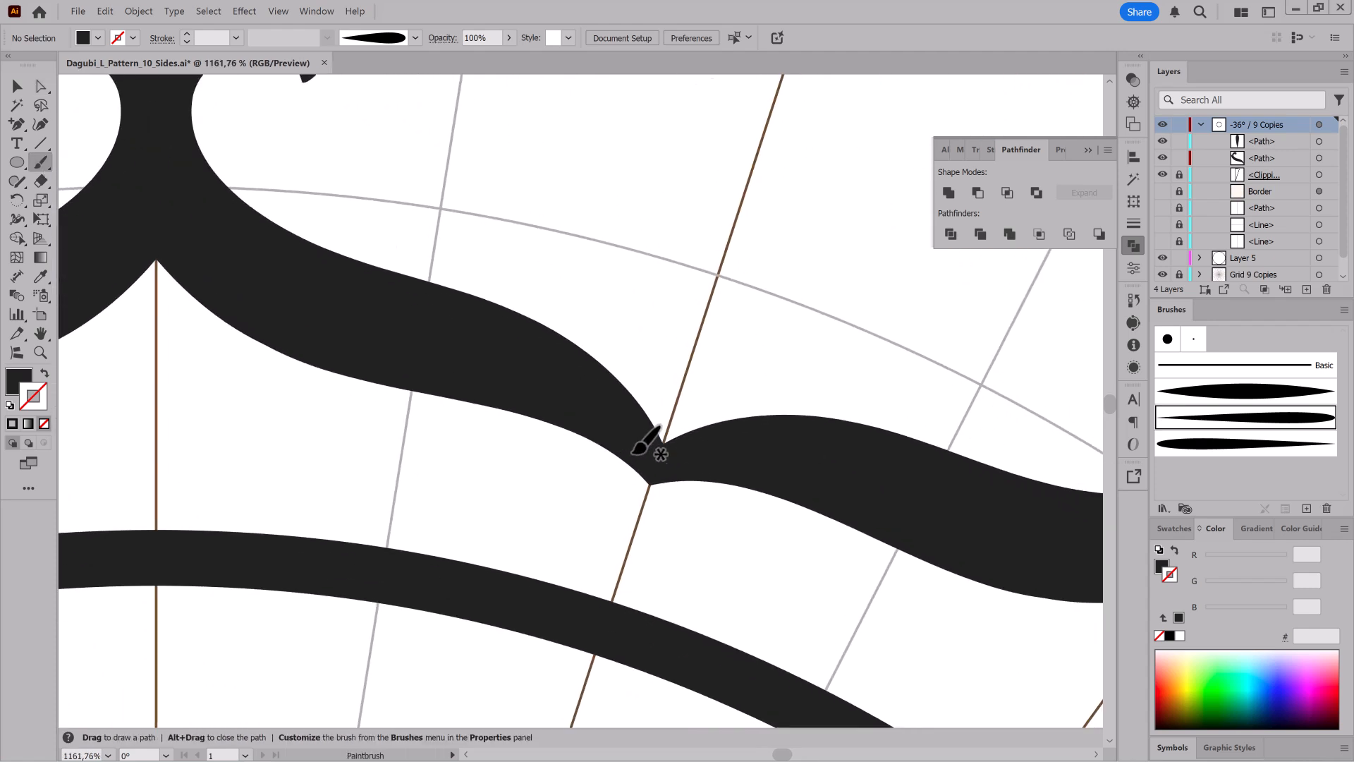
pyautogui.click(236, 39)
pyautogui.click(251, 73)
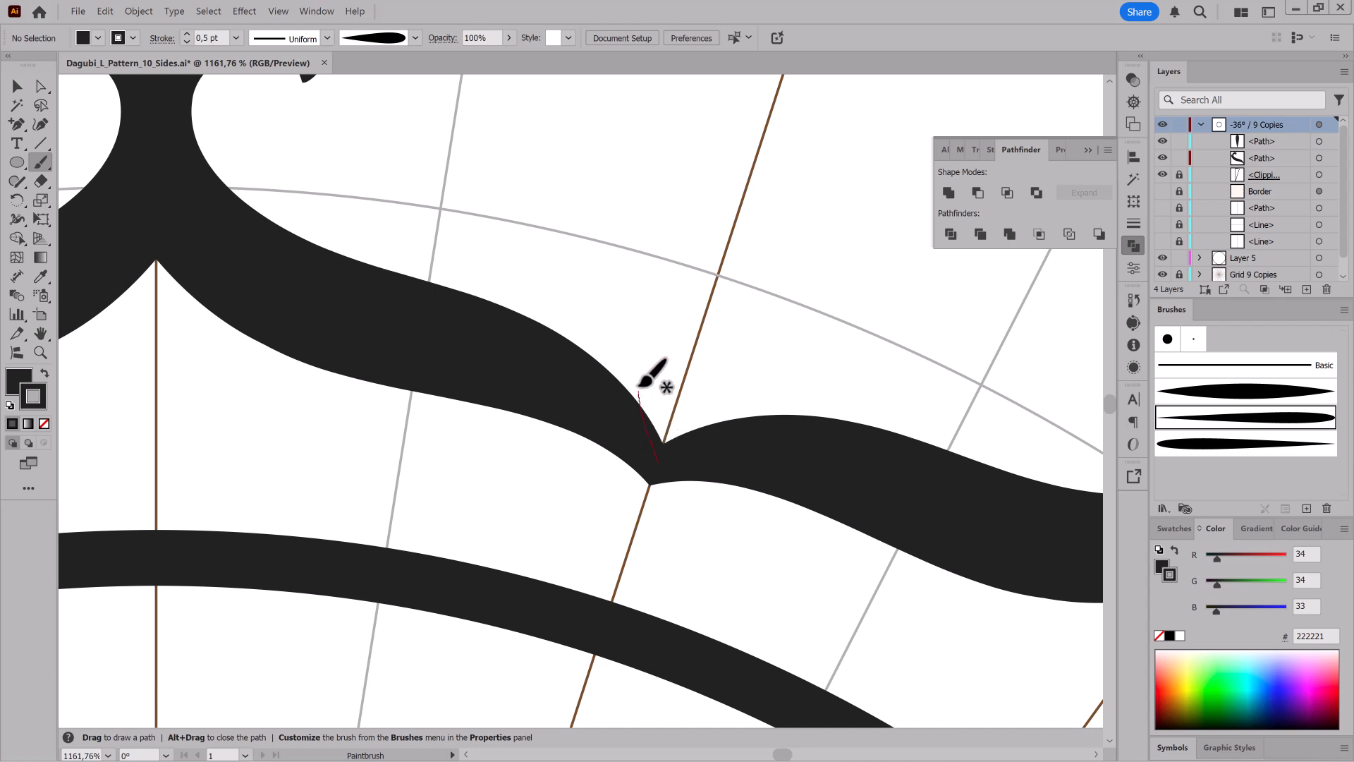
pyautogui.moveTo(675, 299); pyautogui.dragTo(710, 280)
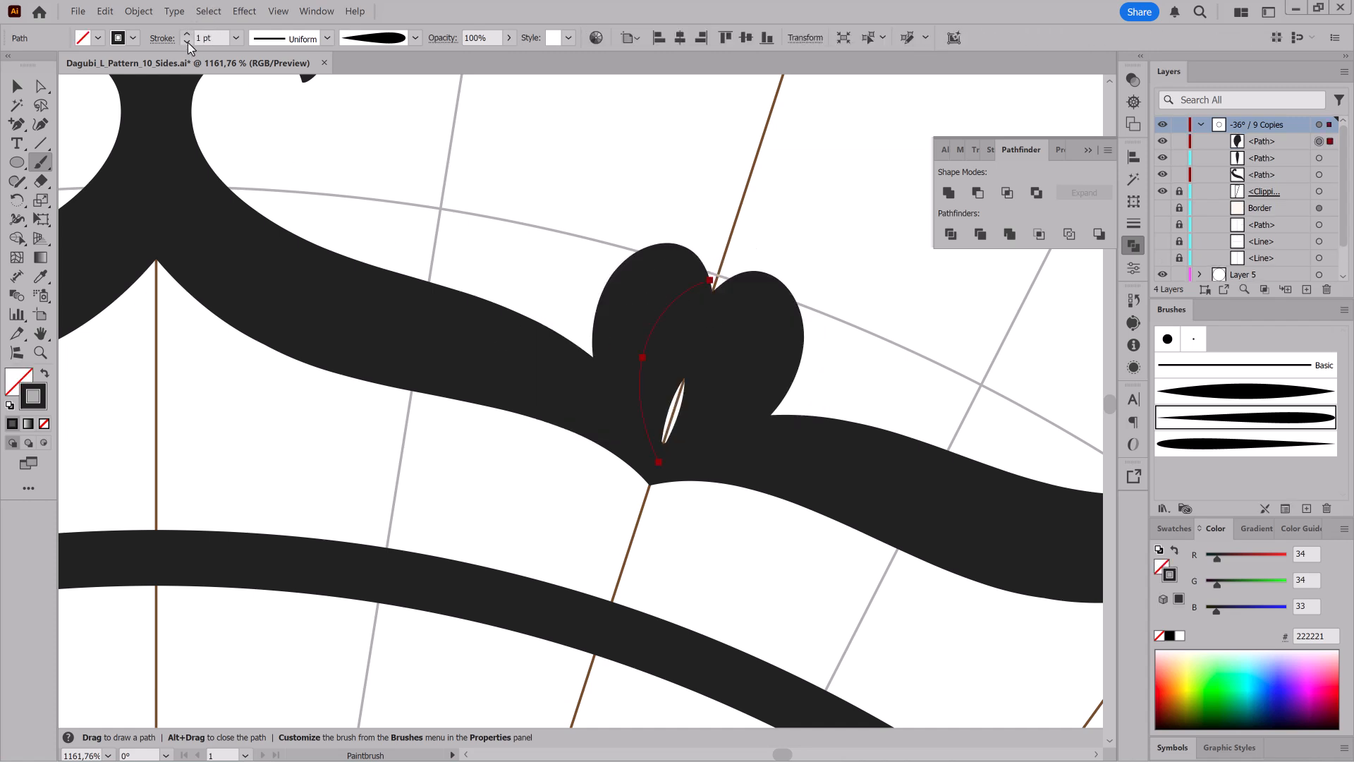
pyautogui.moveTo(653, 321); pyautogui.dragTo(655, 309)
# Step: Reshape the leaf stroke with Free Transform, apply the double-tapered brush and set its weight to 0.25 pt
pyautogui.click(41, 219)
pyautogui.moveTo(623, 232); pyautogui.dragTo(617, 272)
pyautogui.click(1244, 390)
pyautogui.click(236, 39)
pyautogui.click(200, 58)
pyautogui.moveTo(657, 322); pyautogui.dragTo(648, 336)
pyautogui.hotkey('ctrl', 'shift', 'a')
# Step: Brush a short lobe above the leaf pair with the teardrop brush and thicken it to 0.6 pt to form a heart
pyautogui.click(1244, 416)
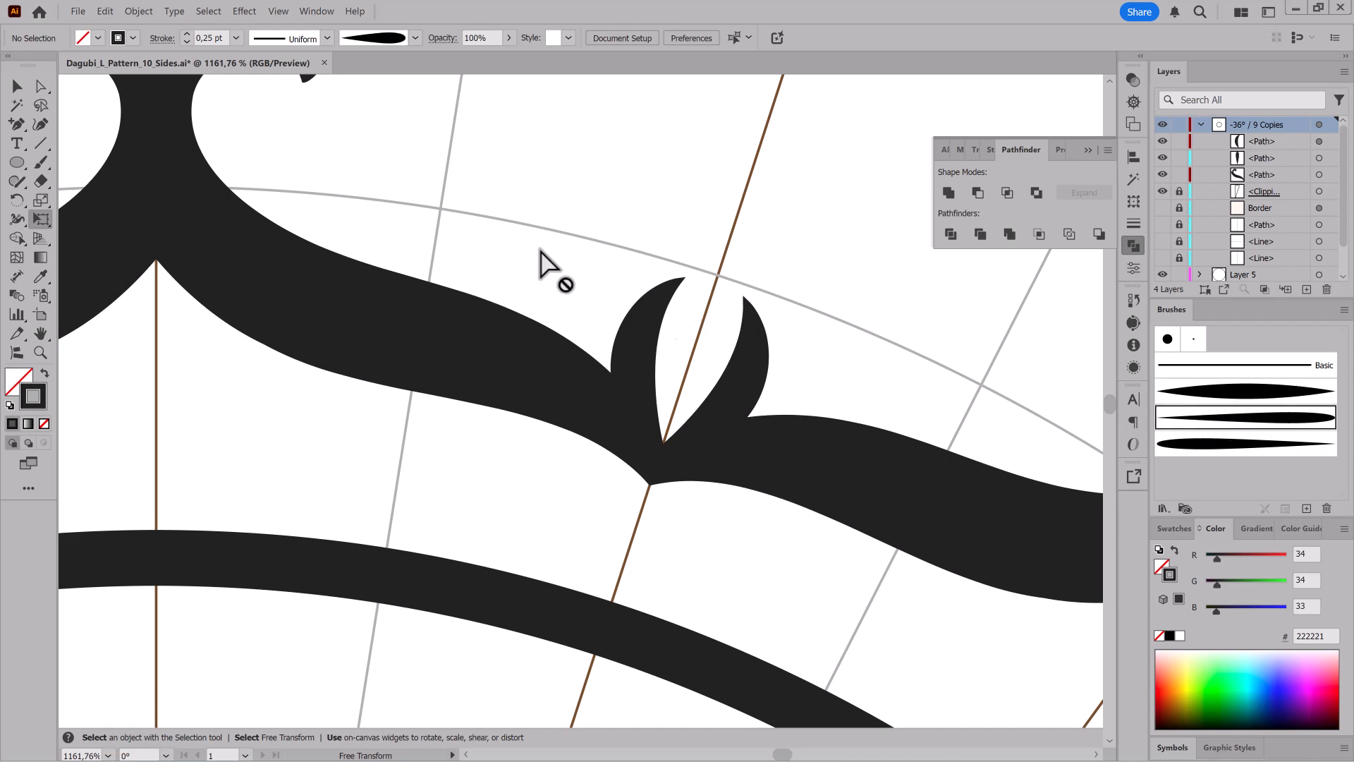
pyautogui.press('b')
pyautogui.moveTo(702, 293); pyautogui.dragTo(661, 220)
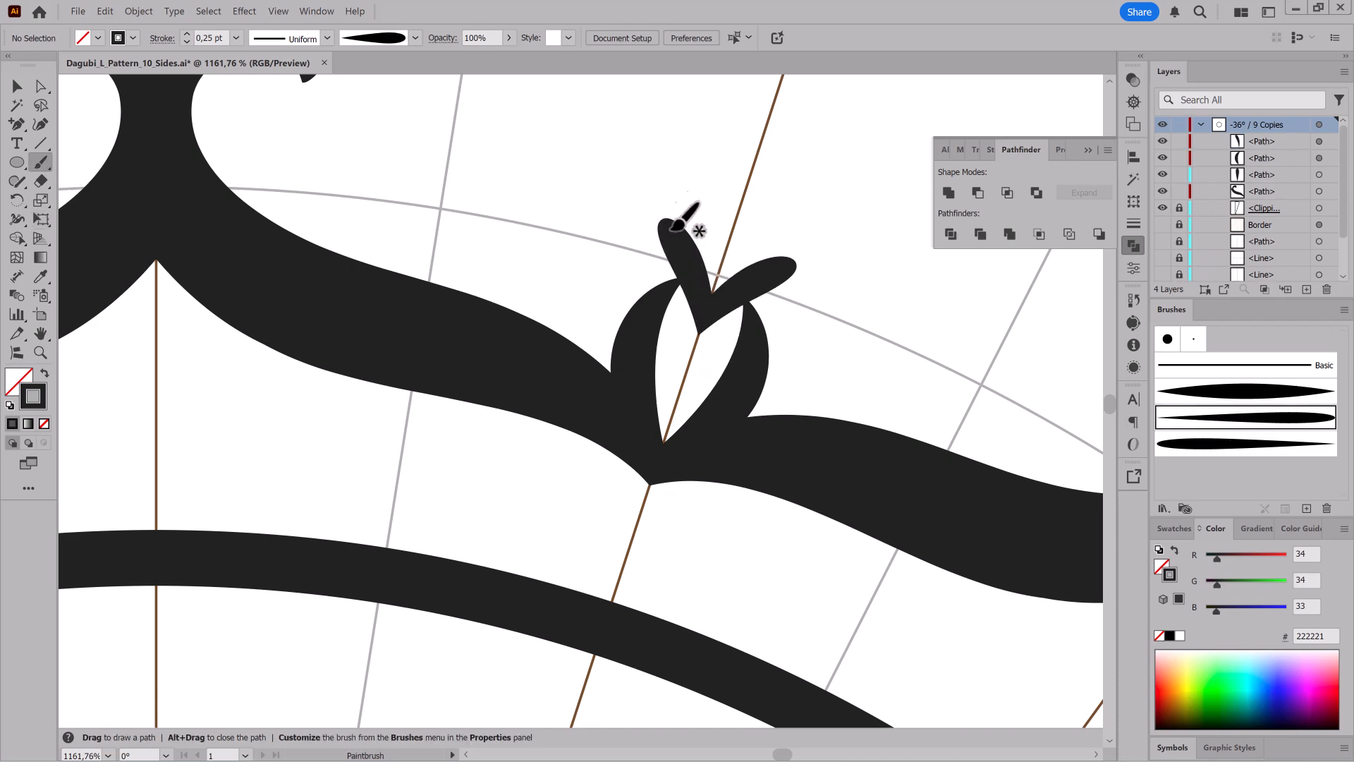
pyautogui.click(187, 35)
# Step: Brush a curling tendril above the petal beside the central stem using the double-tapered brush
pyautogui.moveTo(837, 445); pyautogui.dragTo(656, 399)
pyautogui.moveTo(730, 442); pyautogui.dragTo(557, 306)
pyautogui.moveTo(663, 282); pyautogui.dragTo(964, 512)
pyautogui.moveTo(705, 406); pyautogui.dragTo(800, 400)
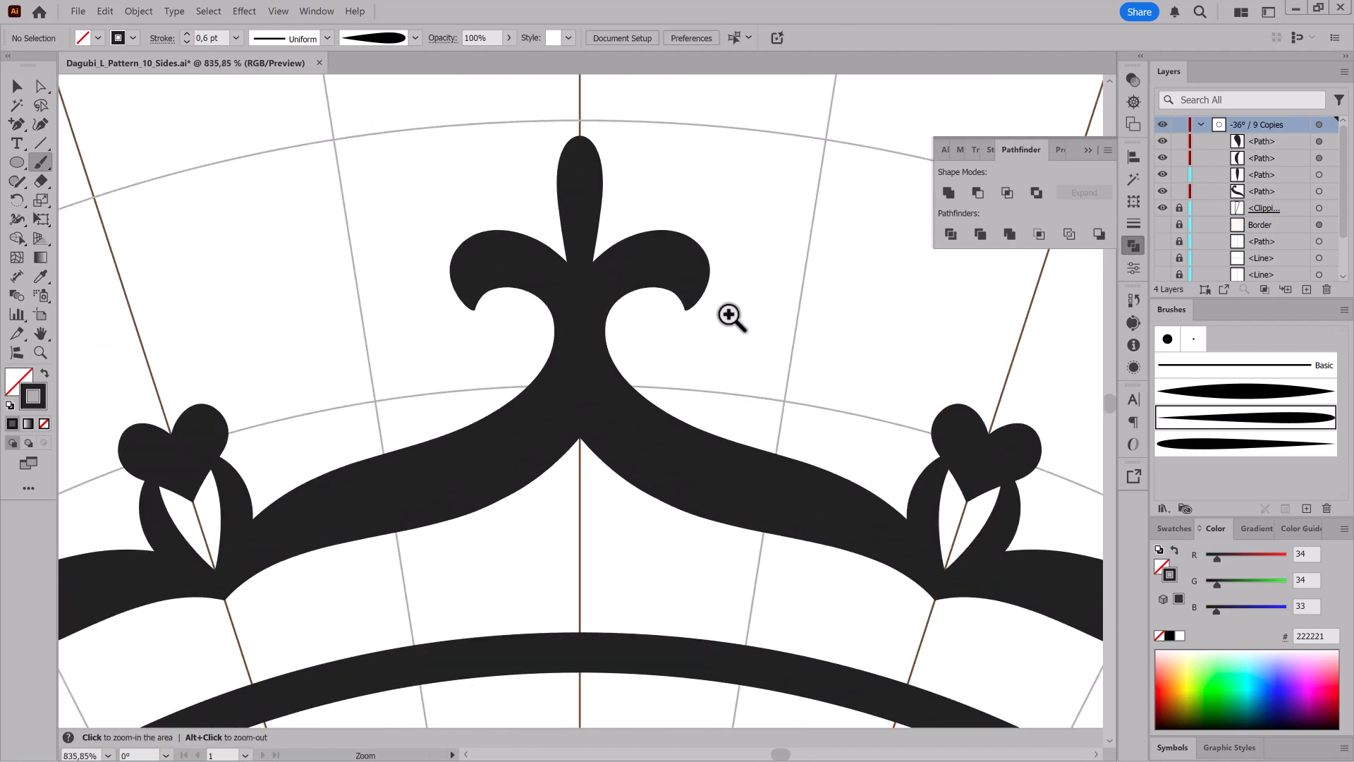
pyautogui.click(730, 323)
pyautogui.click(1263, 393)
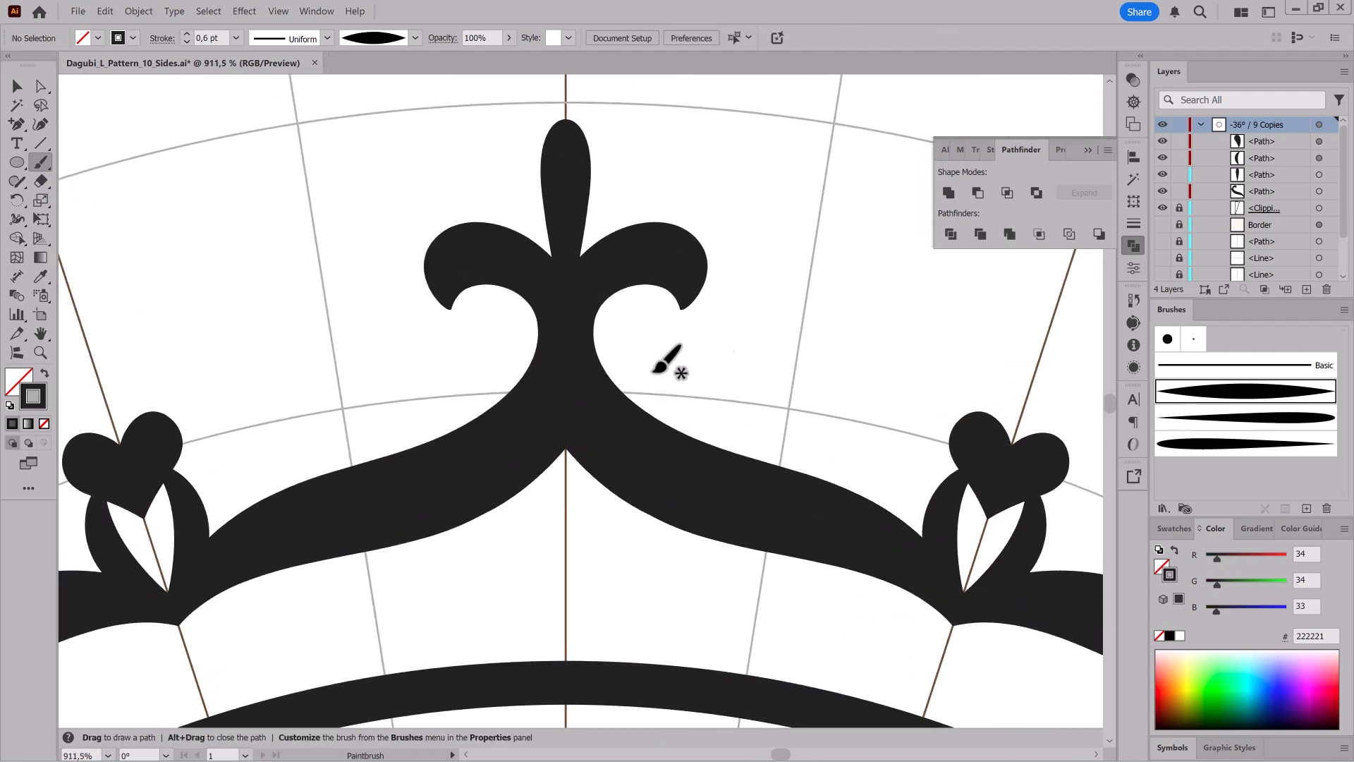
pyautogui.moveTo(748, 337); pyautogui.dragTo(744, 346)
# Step: Reduce the tendril's stroke weight to 0.15 pt
pyautogui.keyDown('ctrl'); pyautogui.click(730, 423); pyautogui.keyUp('ctrl')
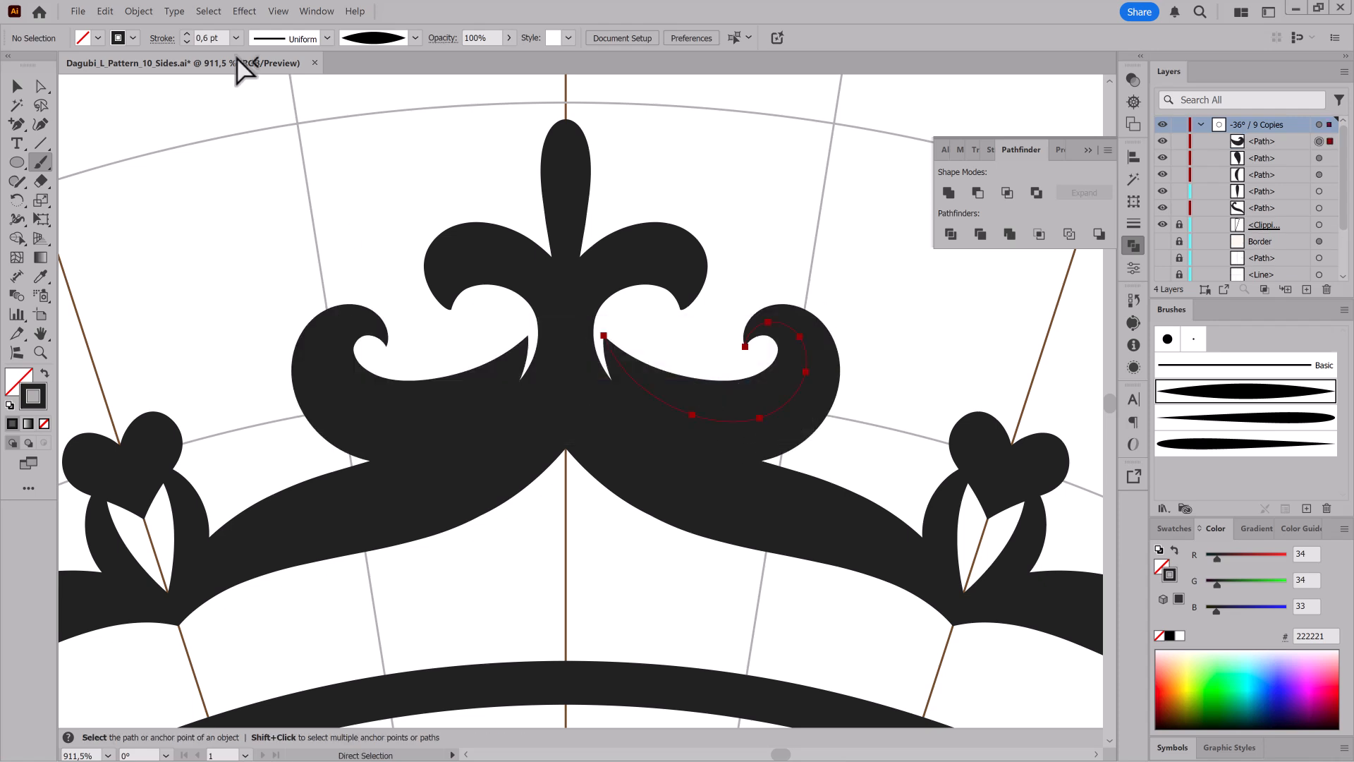
pyautogui.click(187, 42)
pyautogui.click(187, 34)
pyautogui.click(188, 41)
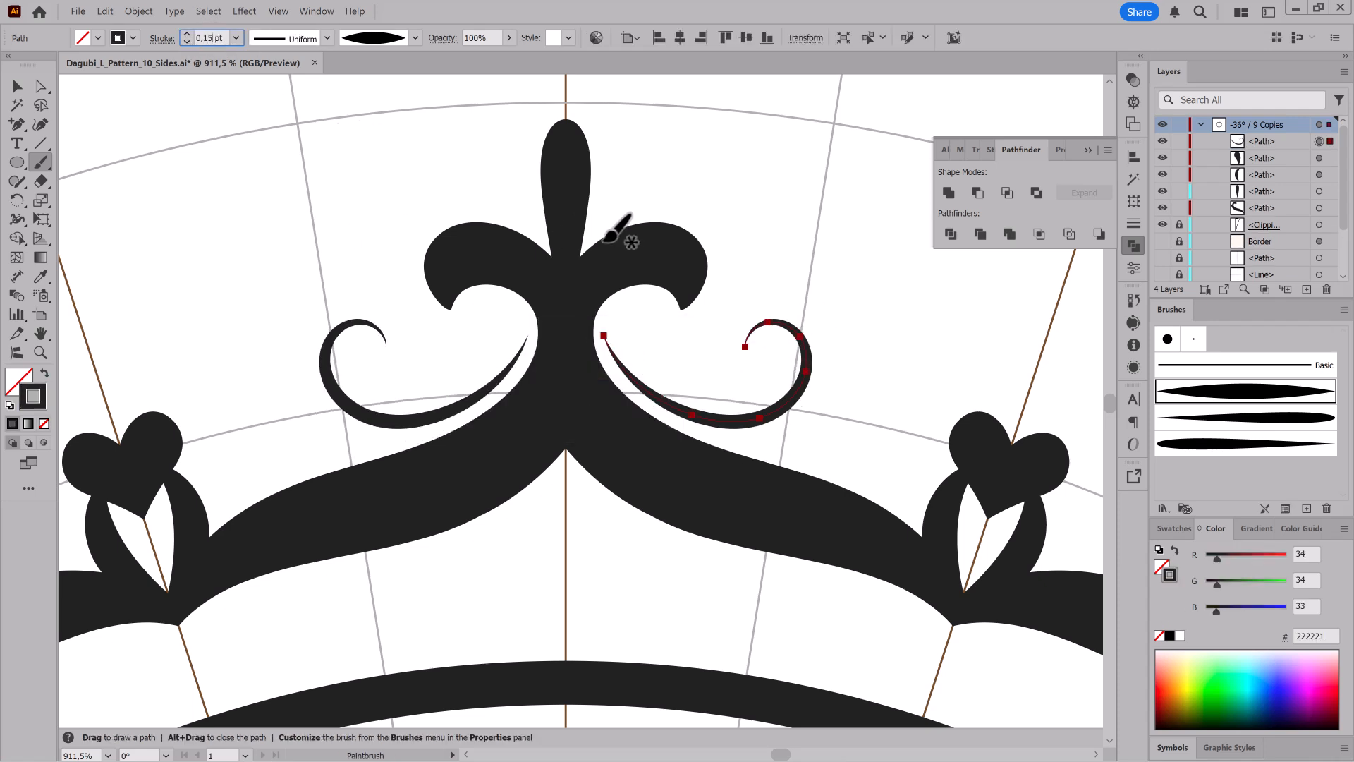
pyautogui.keyDown('ctrl'); pyautogui.click(878, 273); pyautogui.keyUp('ctrl')
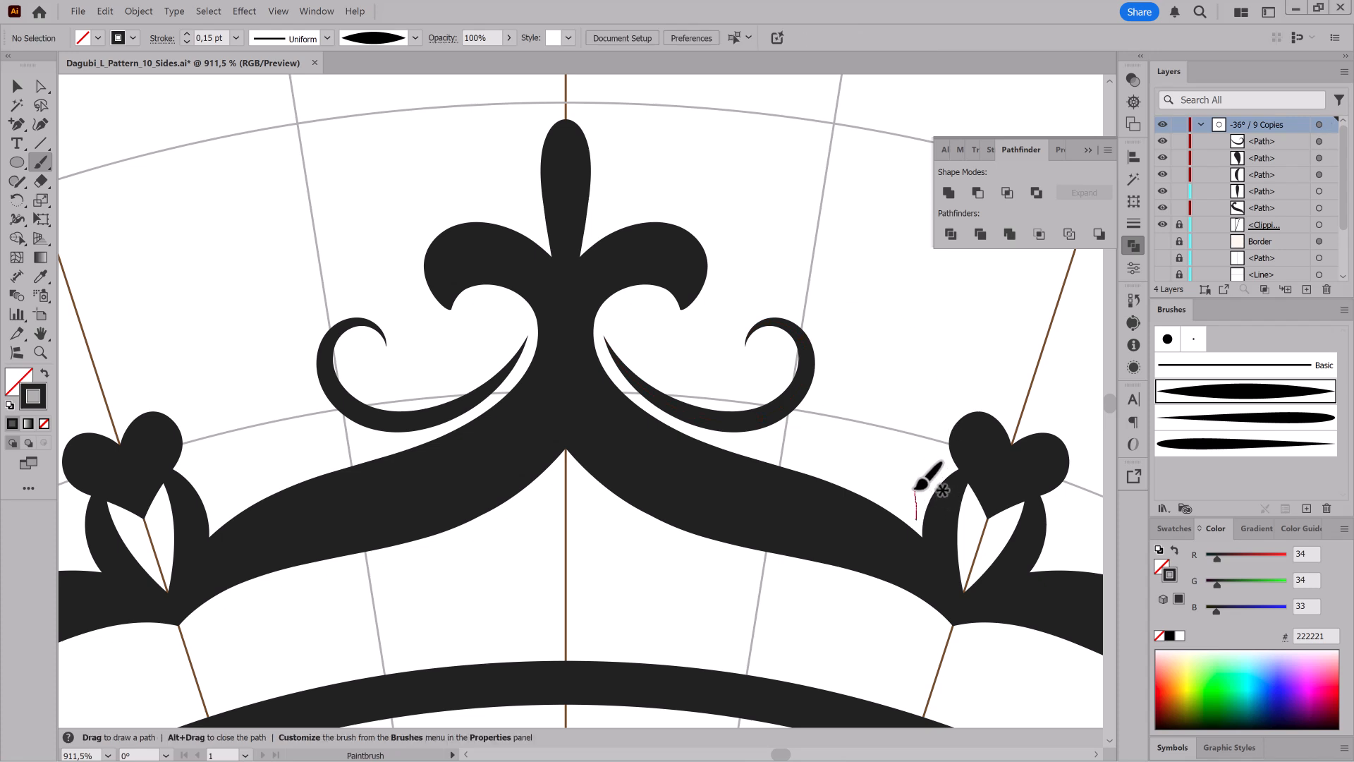
# Step: Shrink the curling tendril beside the central stem slightly with Free Transform to make room for a second one
pyautogui.moveTo(856, 425)
pyautogui.mouseDown()
pyautogui.moveTo(783, 444)
pyautogui.moveTo(792, 413)
pyautogui.moveTo(778, 407)
pyautogui.mouseUp()
pyautogui.hotkey('ctrl', 'z')
pyautogui.keyDown('ctrl'); pyautogui.click(808, 398); pyautogui.keyUp('ctrl')
pyautogui.press('e')
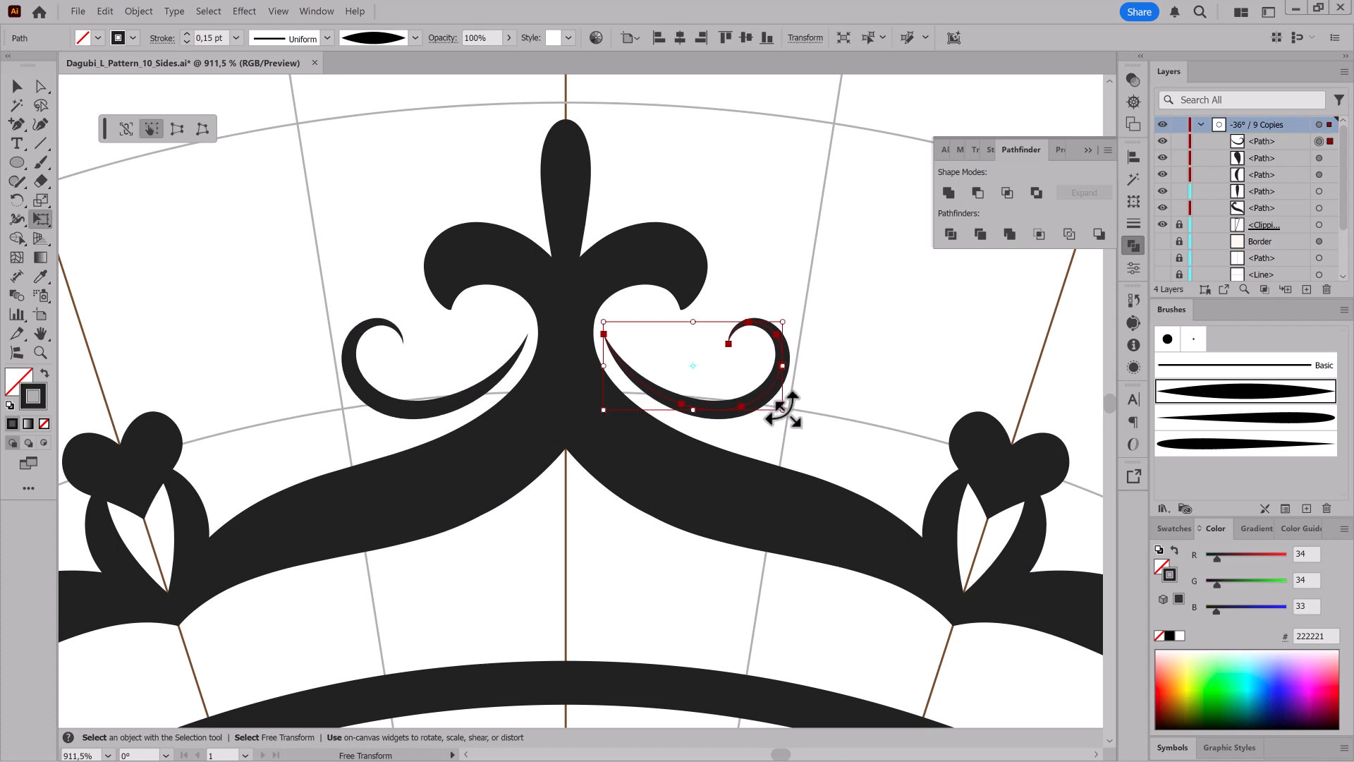
pyautogui.keyDown('ctrl'); pyautogui.click(855, 357); pyautogui.keyUp('ctrl')
pyautogui.press('b')
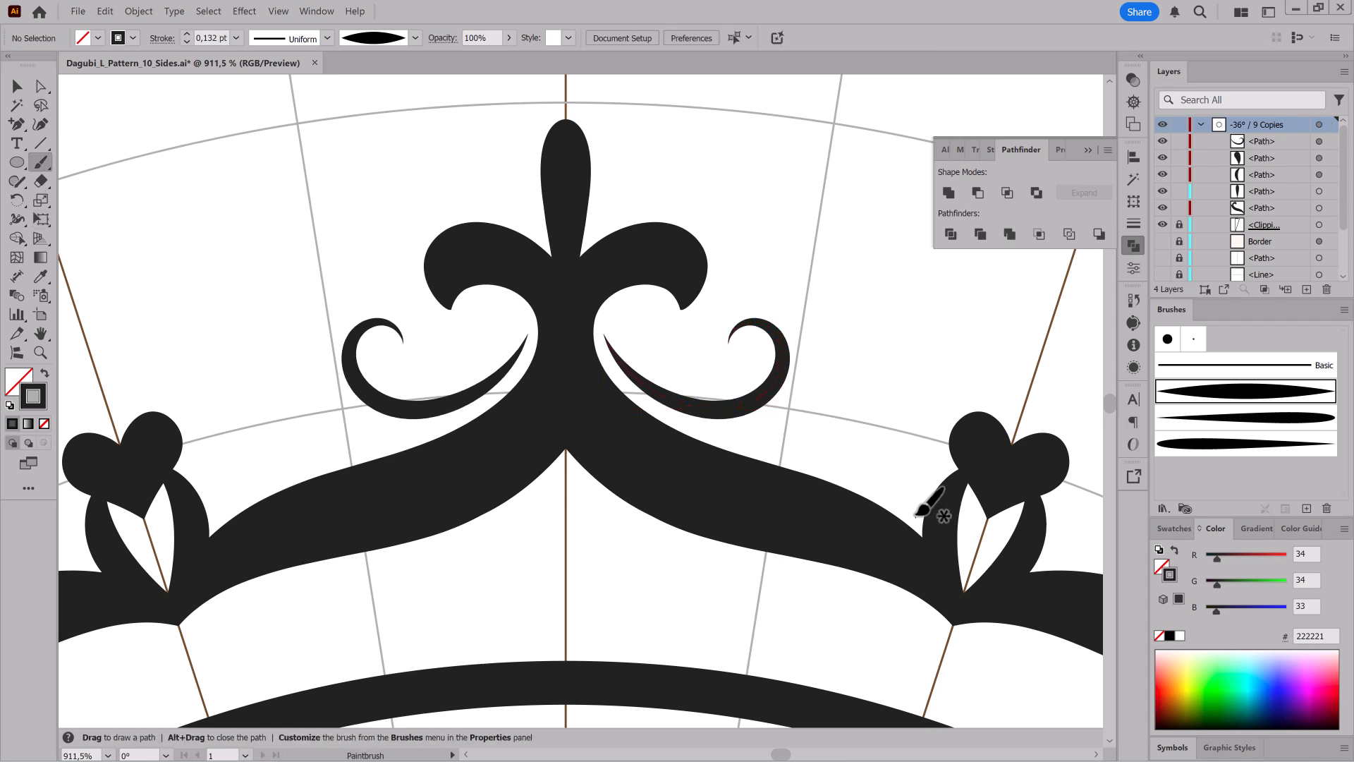
# Step: Brush a second curling tendril between the first one and the heart, and enlarge the first tendril slightly with Free Transform
pyautogui.moveTo(783, 427); pyautogui.dragTo(784, 427)
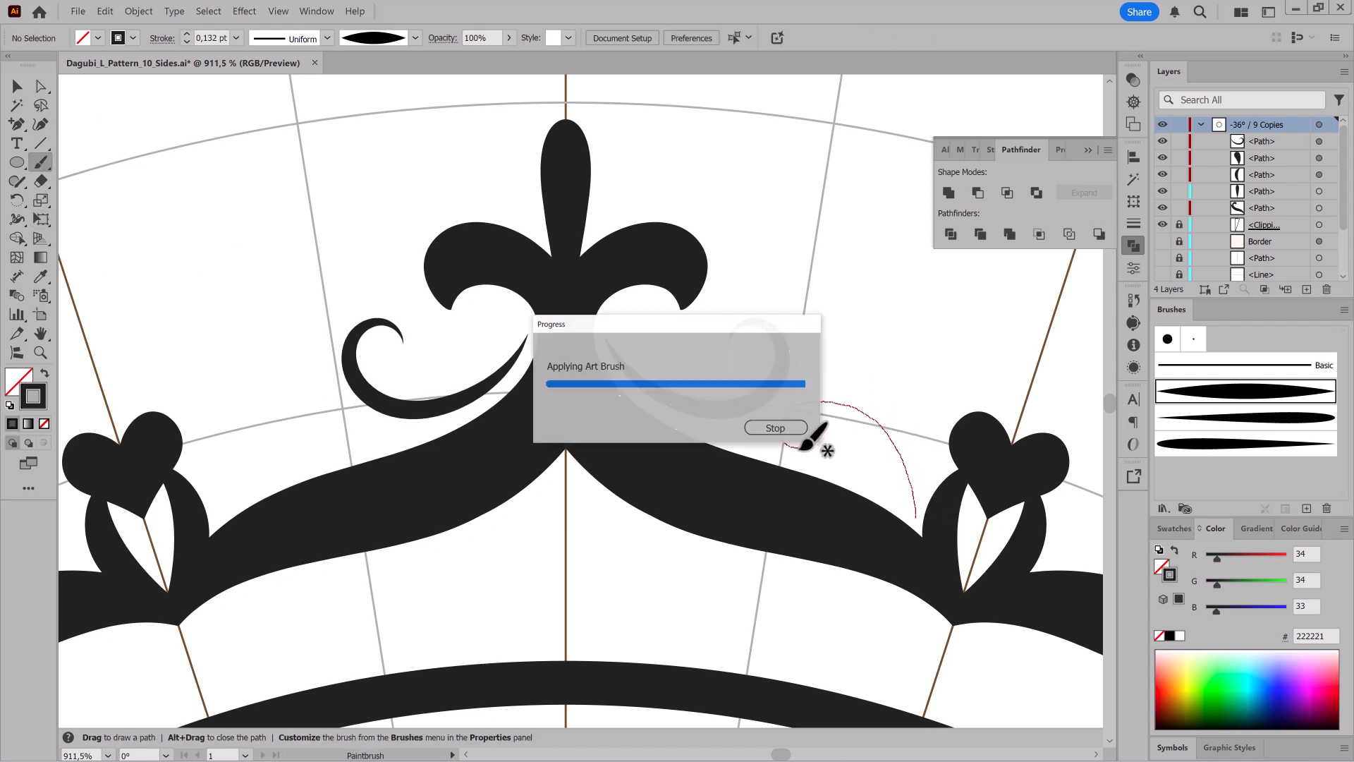
pyautogui.keyDown('ctrl'); pyautogui.click(779, 399); pyautogui.keyUp('ctrl')
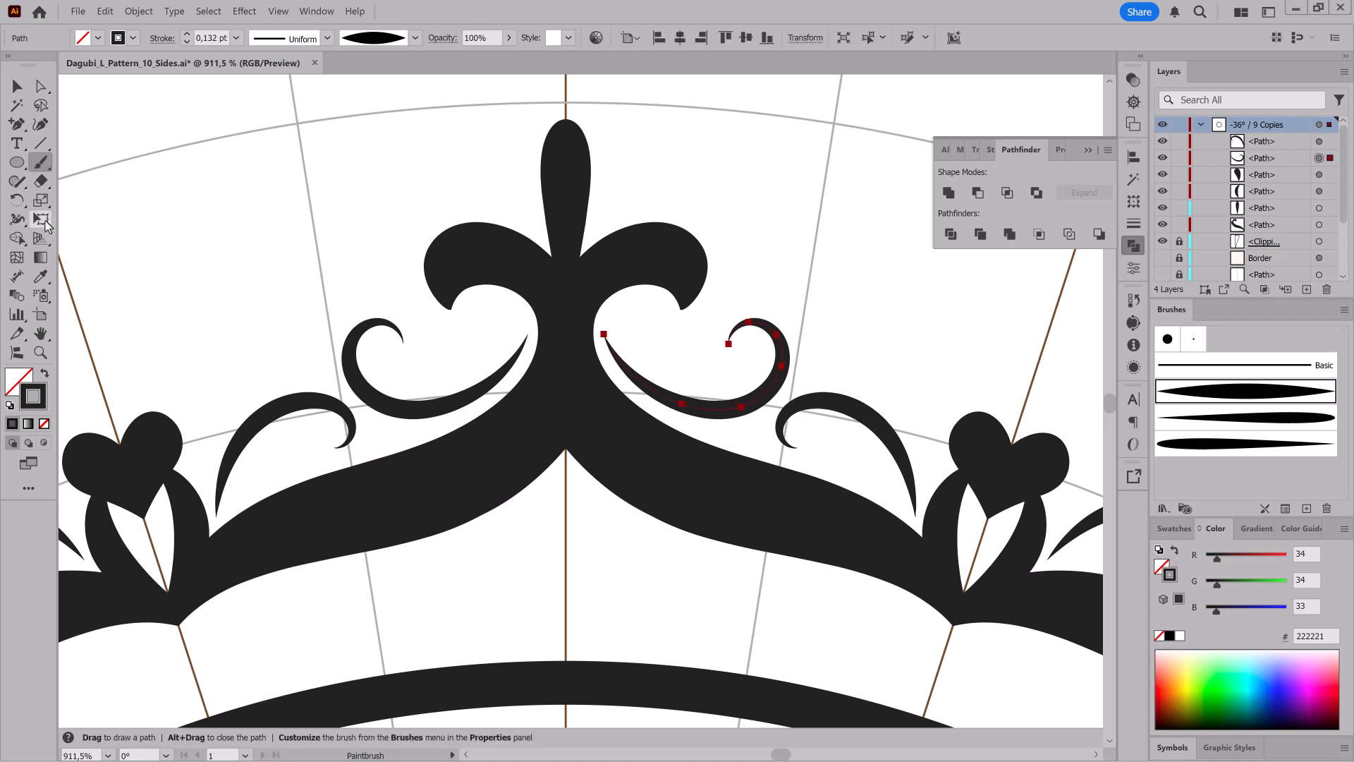
pyautogui.press('e')
pyautogui.keyDown('ctrl'); pyautogui.click(888, 350); pyautogui.keyUp('ctrl')
# Step: Draw a filled circle without stroke, about 2.1 mm wide, at the inner end of the first curling tendril
pyautogui.press('l')
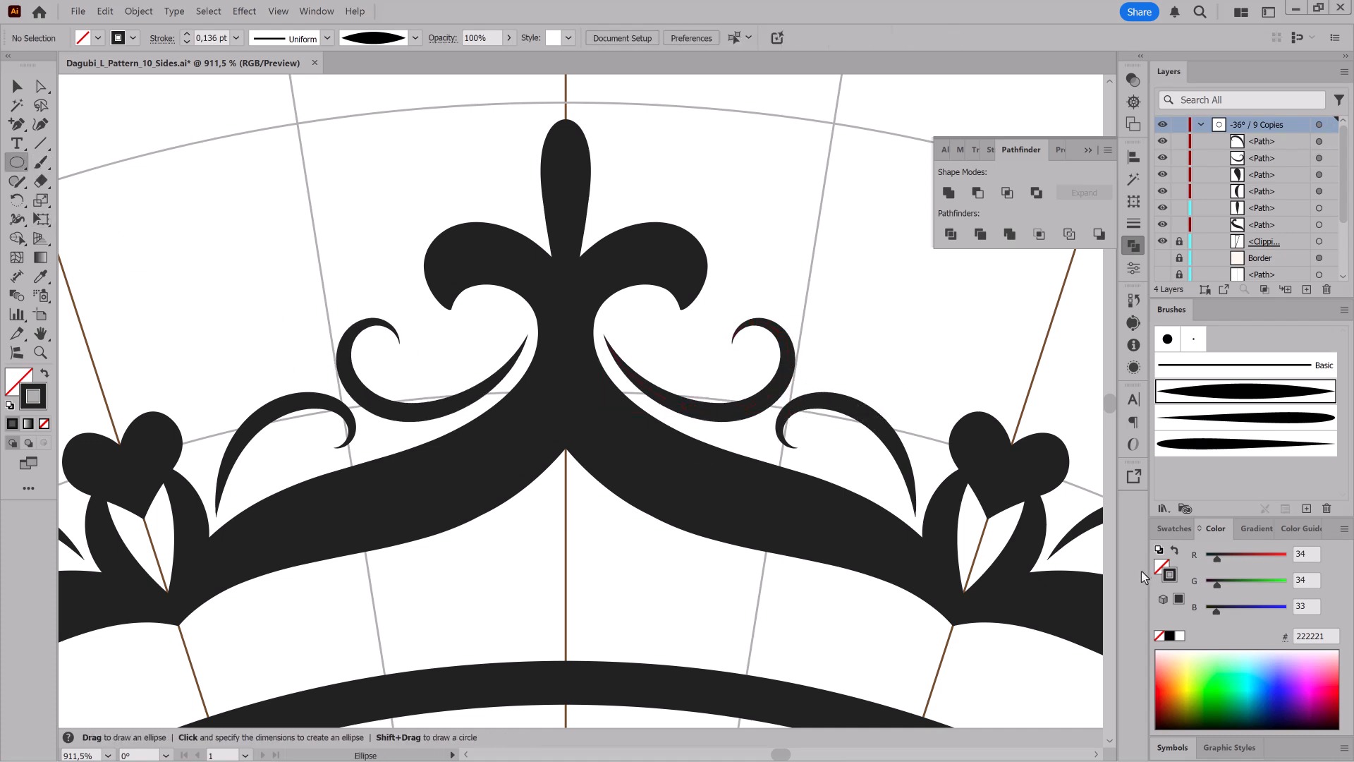
pyautogui.click(1174, 551)
pyautogui.moveTo(752, 375); pyautogui.dragTo(752, 373)
pyautogui.moveTo(750, 342)
pyautogui.mouseDown()
pyautogui.moveTo(790, 368)
pyautogui.moveTo(800, 396)
pyautogui.moveTo(805, 388)
pyautogui.mouseUp()
pyautogui.press('v')
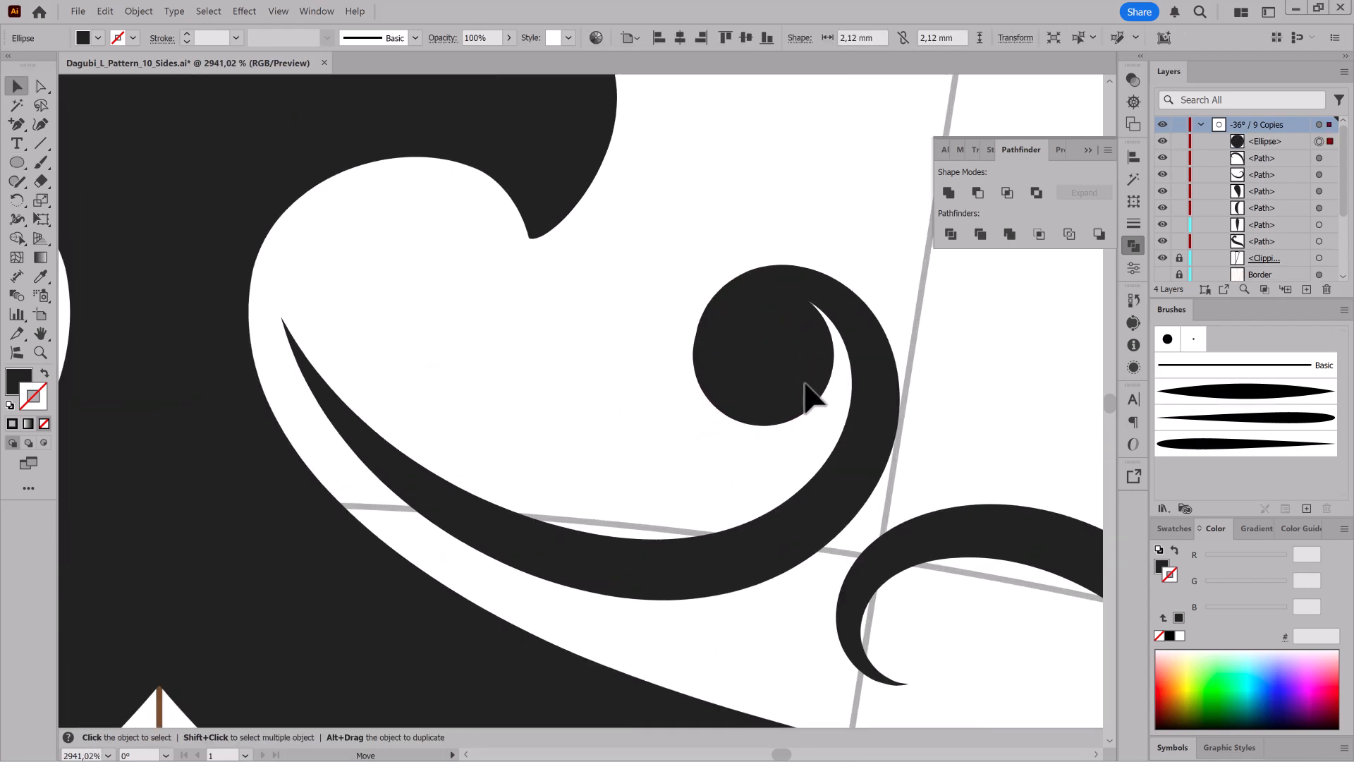
# Step: Fit the circle to the first tendril's tip and place a smaller copy at the curled end of the second tendril
pyautogui.moveTo(943, 489); pyautogui.dragTo(671, 341)
pyautogui.moveTo(532, 223); pyautogui.dragTo(698, 489)
pyautogui.moveTo(729, 399); pyautogui.dragTo(698, 444)
pyautogui.moveTo(655, 534); pyautogui.dragTo(747, 219)
pyautogui.moveTo(884, 440); pyautogui.dragTo(544, 368)
pyautogui.moveTo(726, 361); pyautogui.dragTo(746, 344)
# Step: Place another copy of the circle above the gap between the two tendrils and enlarge it to about 2.85 mm
pyautogui.moveTo(684, 364); pyautogui.dragTo(832, 450)
pyautogui.moveTo(787, 382); pyautogui.dragTo(782, 391)
pyautogui.moveTo(808, 330); pyautogui.dragTo(820, 318)
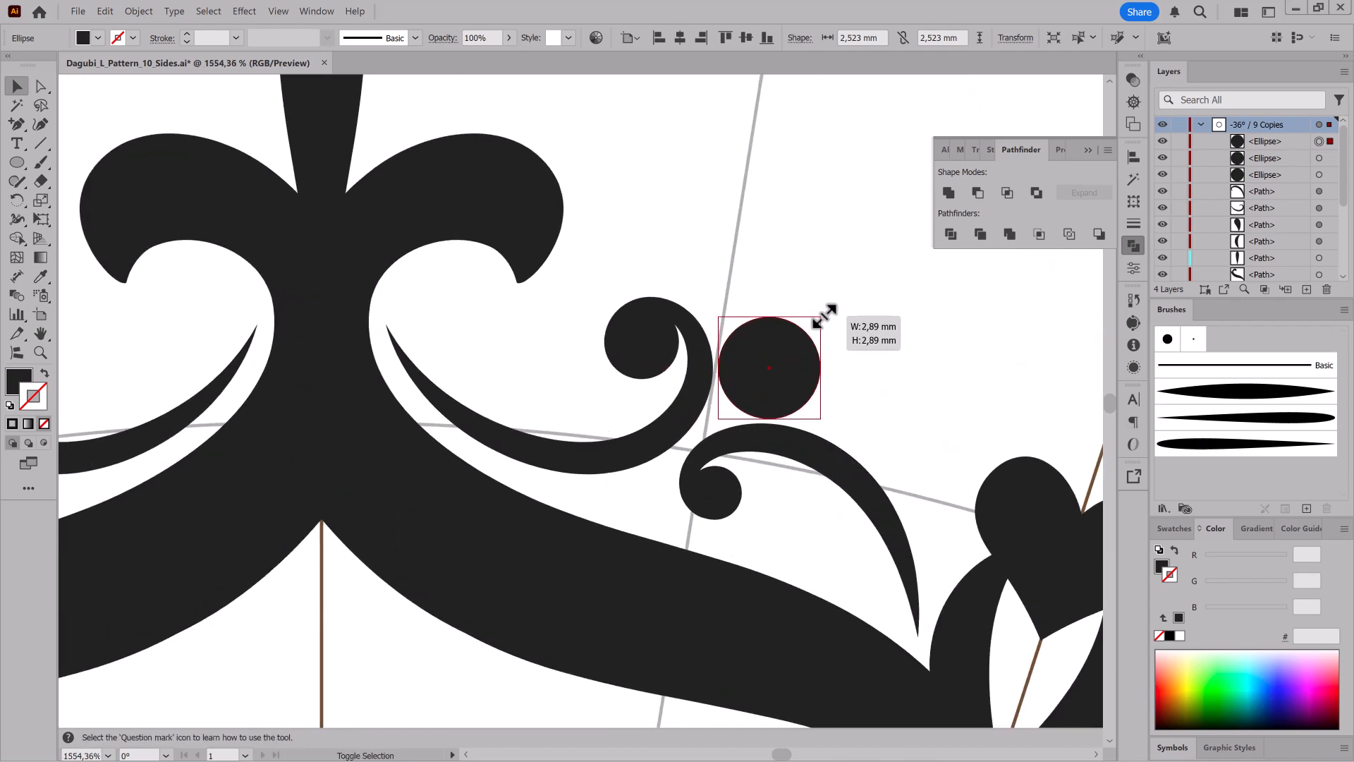
# Step: Fill the three circles with pure black
pyautogui.scroll(-5, 843, 423)
pyautogui.scroll(-6, 796, 469)
pyautogui.moveTo(797, 465); pyautogui.dragTo(683, 405)
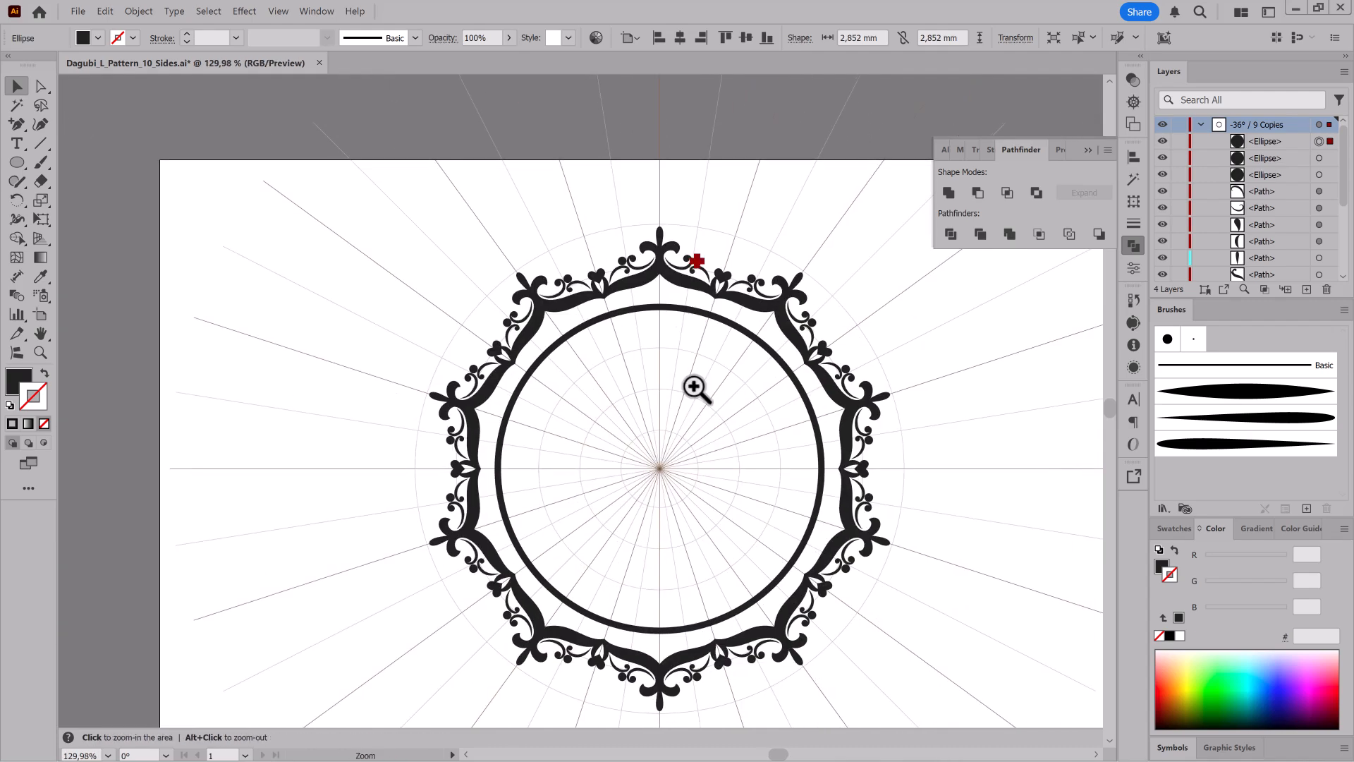
pyautogui.scroll(6, 697, 307)
pyautogui.moveTo(697, 307); pyautogui.dragTo(774, 379)
pyautogui.keyDown('shift'); pyautogui.click(1319, 158); pyautogui.keyUp('shift')
pyautogui.keyDown('shift'); pyautogui.click(1319, 174); pyautogui.keyUp('shift')
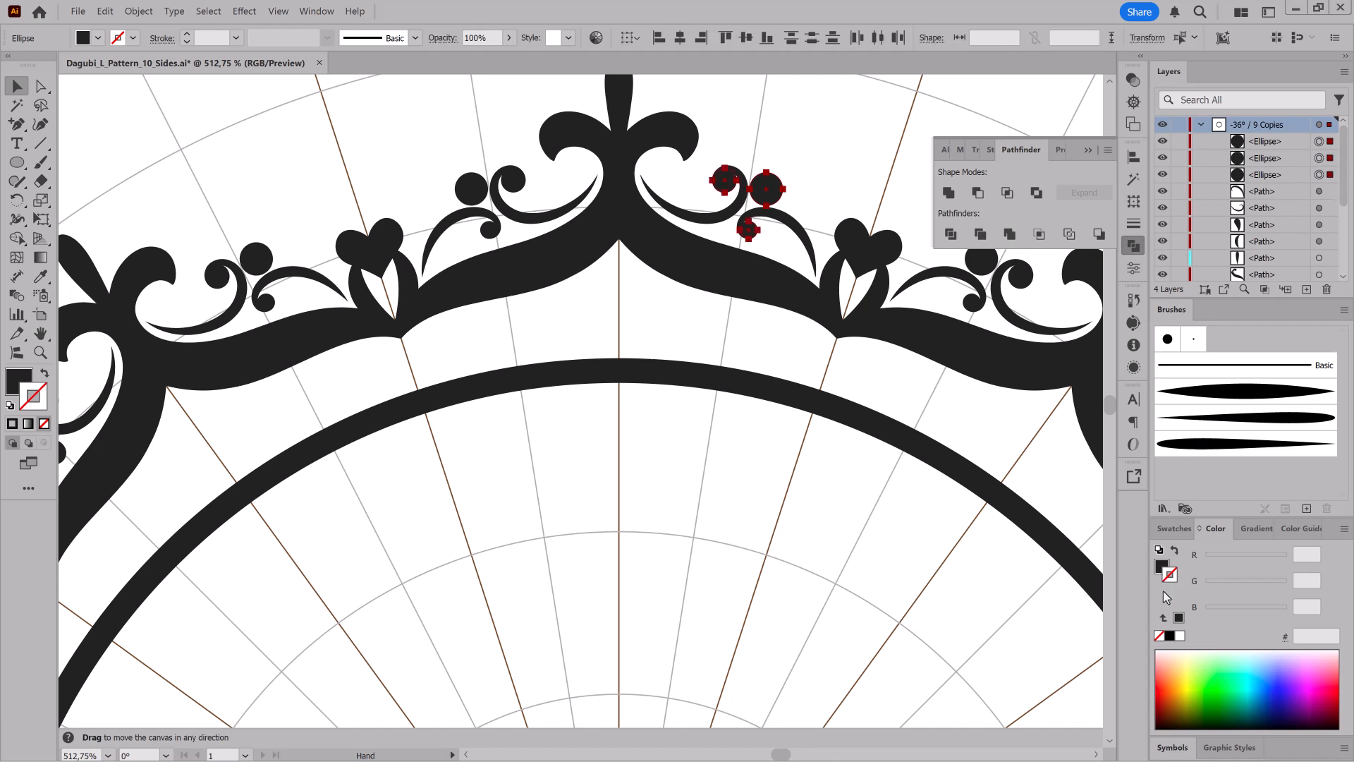
pyautogui.click(1160, 566)
pyautogui.click(1169, 635)
# Step: Recolour the strokes of both tendrils, the heart lobe and the leaf to pure black
pyautogui.click(1319, 191)
pyautogui.keyDown('shift'); pyautogui.click(1318, 208); pyautogui.keyUp('shift')
pyautogui.keyDown('shift'); pyautogui.click(1319, 224); pyautogui.keyUp('shift')
pyautogui.keyDown('shift'); pyautogui.click(1319, 241); pyautogui.keyUp('shift')
pyautogui.keyDown('shift'); pyautogui.click(1319, 258); pyautogui.keyUp('shift')
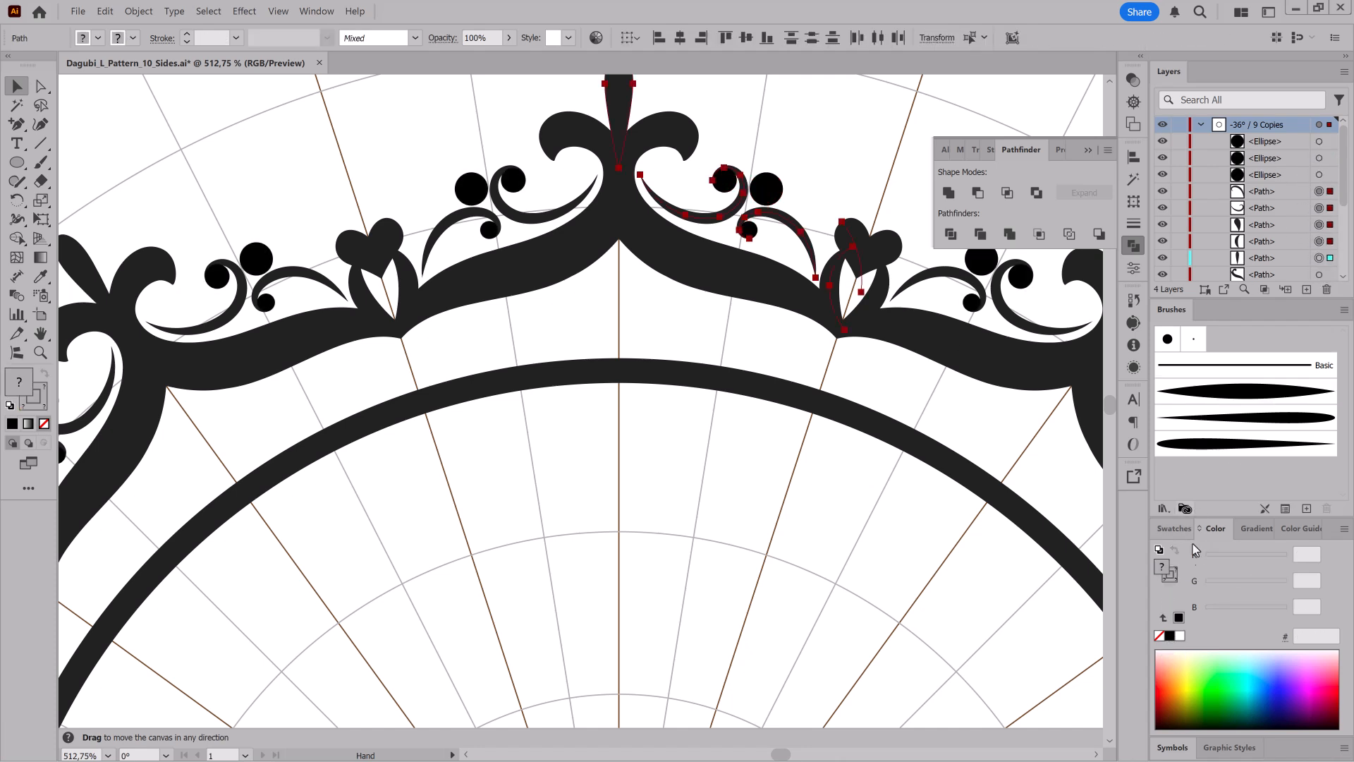
pyautogui.click(1169, 636)
# Step: Fill the central stem and the large curled petal shape with pure black
pyautogui.click(1318, 258)
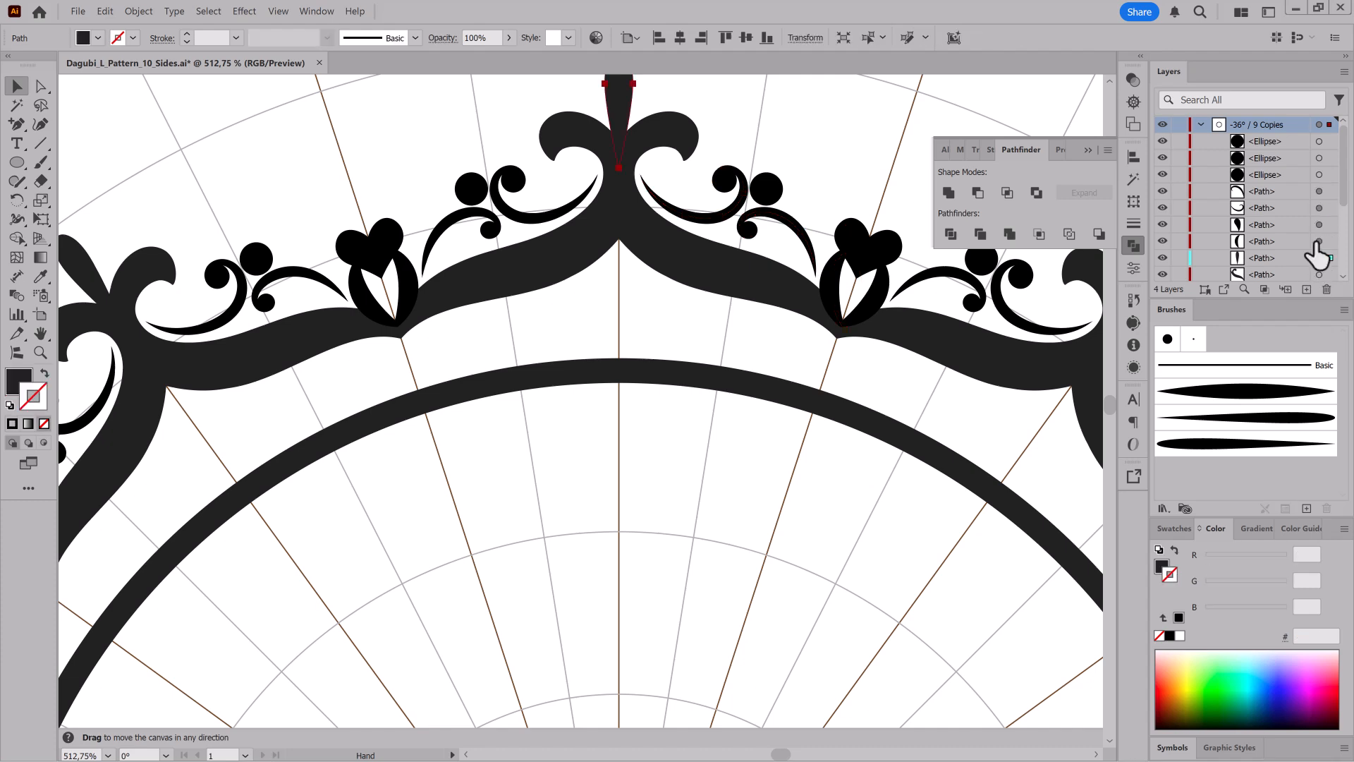
pyautogui.scroll(-2, 1343, 217)
pyautogui.scroll(-4, 1340, 211)
pyautogui.keyDown('shift'); pyautogui.click(1318, 183); pyautogui.keyUp('shift')
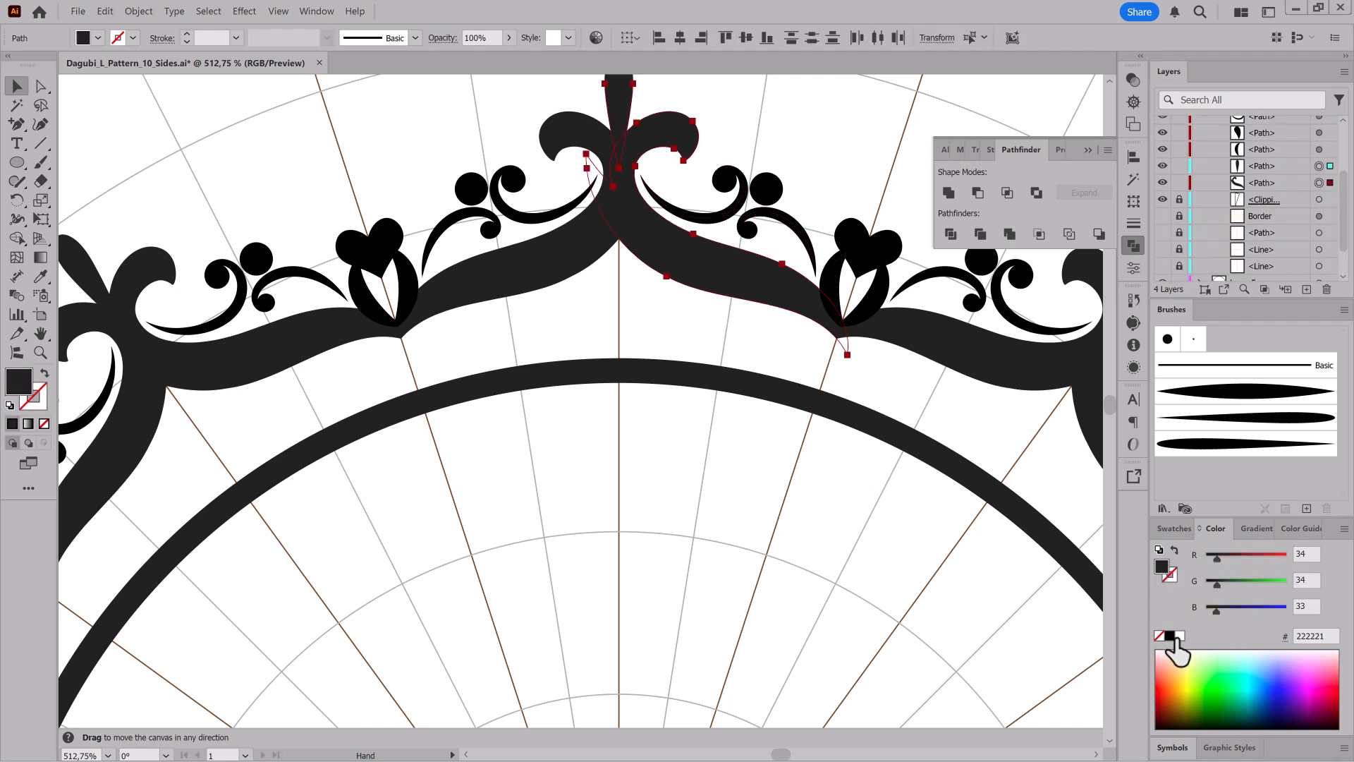
pyautogui.click(1169, 636)
# Step: Refine the curves and placement of the ornament pieces around the petal with Direct Selection and Group Selection
pyautogui.click(698, 480)
pyautogui.moveTo(786, 338); pyautogui.dragTo(721, 497)
pyautogui.moveTo(721, 497); pyautogui.dragTo(850, 499)
pyautogui.click(40, 87)
pyautogui.moveTo(620, 315); pyautogui.dragTo(647, 252)
pyautogui.moveTo(671, 317); pyautogui.dragTo(582, 330)
pyautogui.keyDown('ctrl'); pyautogui.click(781, 370); pyautogui.keyUp('ctrl')
pyautogui.moveTo(780, 369); pyautogui.dragTo(824, 498)
pyautogui.moveTo(40, 89); pyautogui.dragTo(79, 106)
pyautogui.doubleClick(884, 388)
pyautogui.moveTo(805, 484); pyautogui.dragTo(804, 487)
pyautogui.moveTo(867, 553); pyautogui.dragTo(802, 430)
# Step: Draw a closed spike with the Pen tool from the petals' lower cusp to the ring, filled black without stroke
pyautogui.click(16, 124)
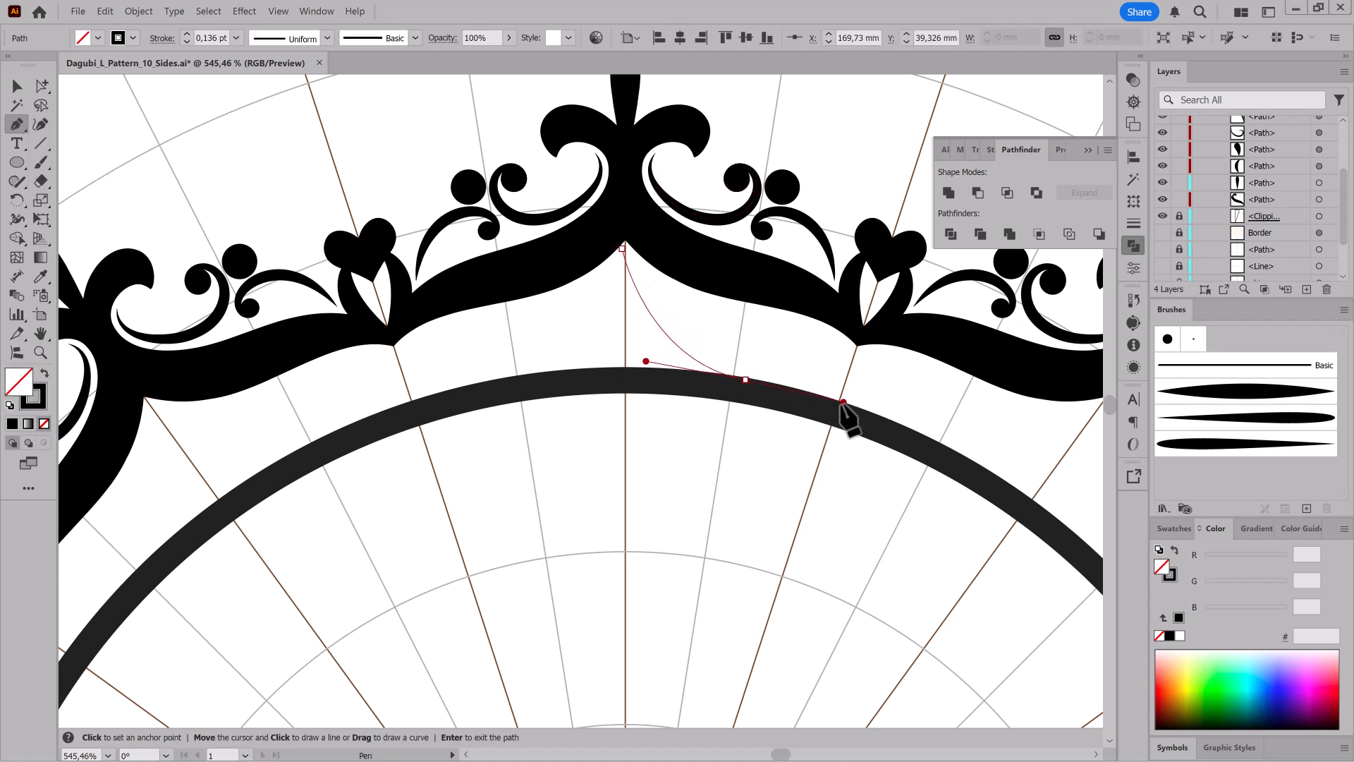
pyautogui.moveTo(644, 380); pyautogui.dragTo(596, 379)
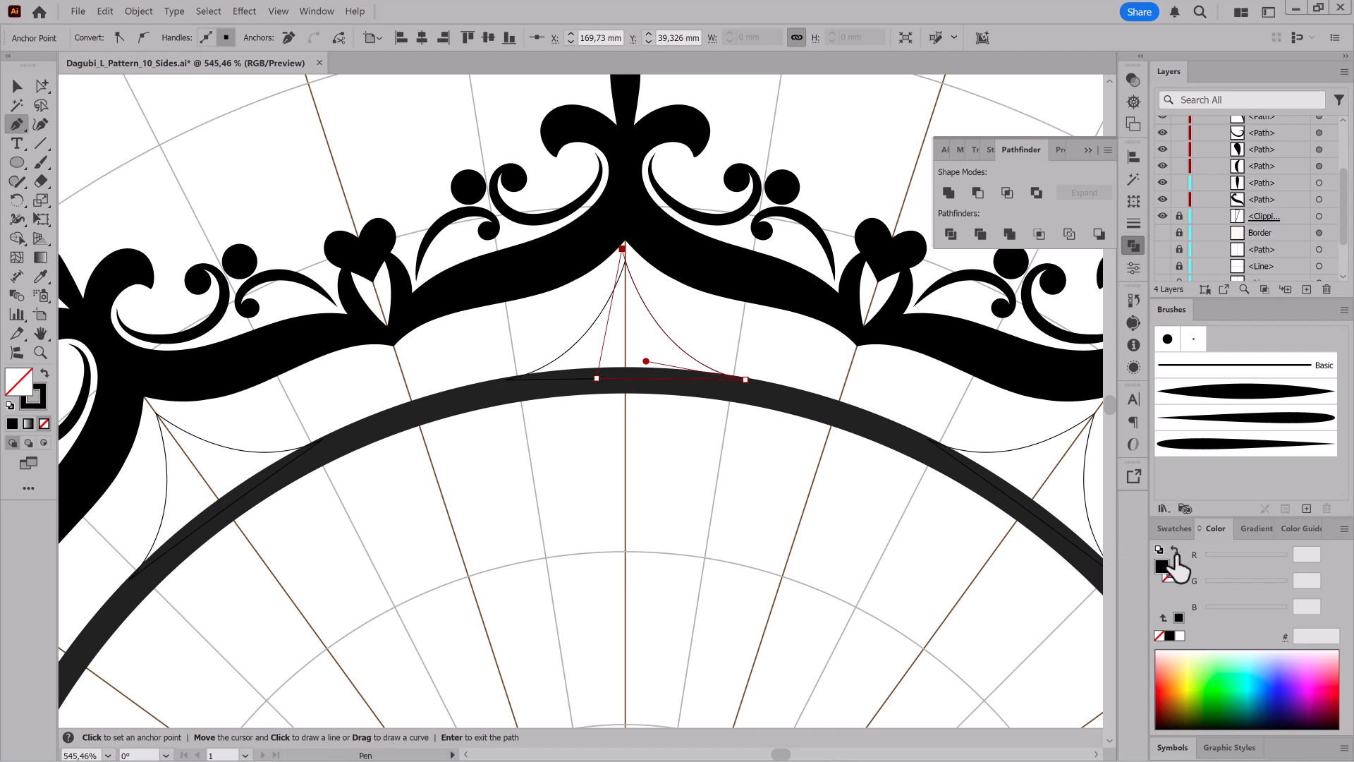
pyautogui.click(1174, 550)
pyautogui.click(1169, 635)
# Step: Adjust the spike's apex and outer base anchor points so it meets the cusp and blends into the ring
pyautogui.moveTo(671, 342); pyautogui.dragTo(838, 527)
pyautogui.click(40, 88)
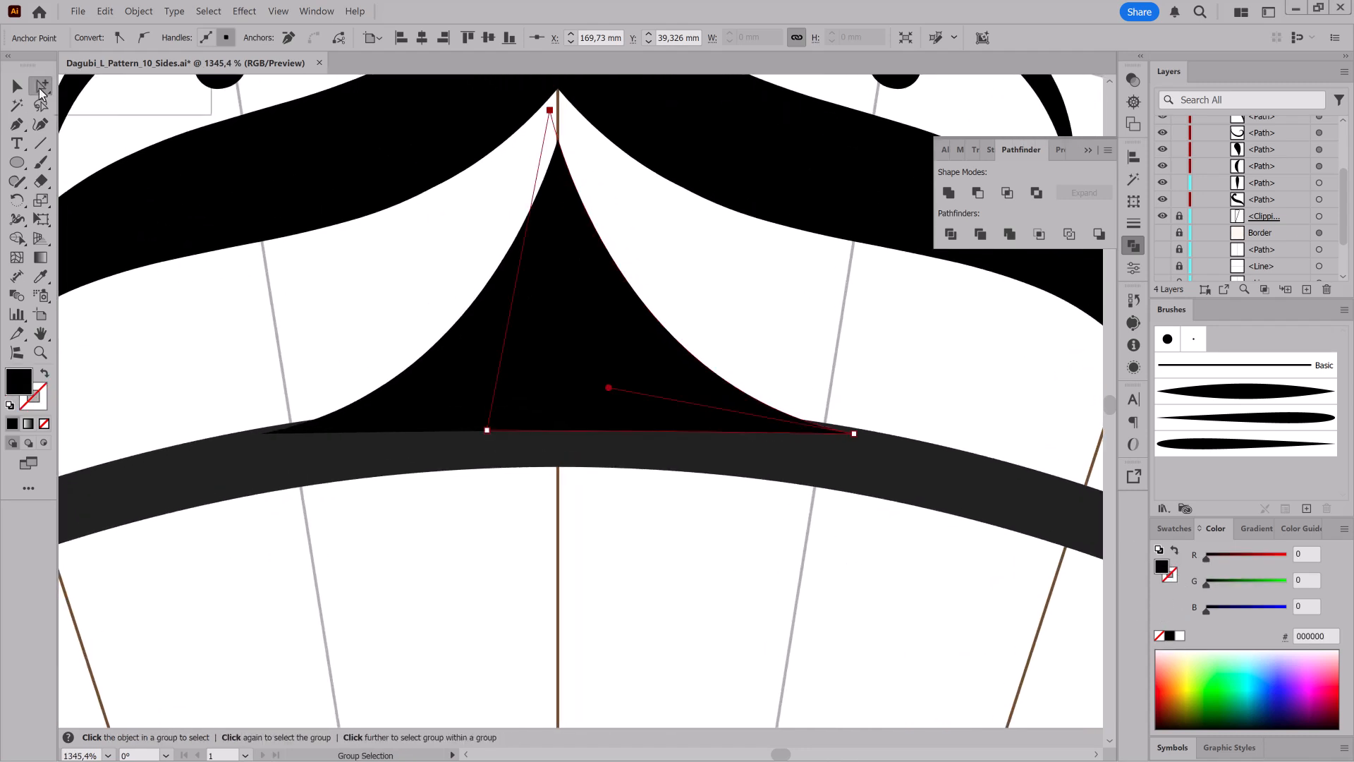
pyautogui.moveTo(549, 110); pyautogui.dragTo(547, 180)
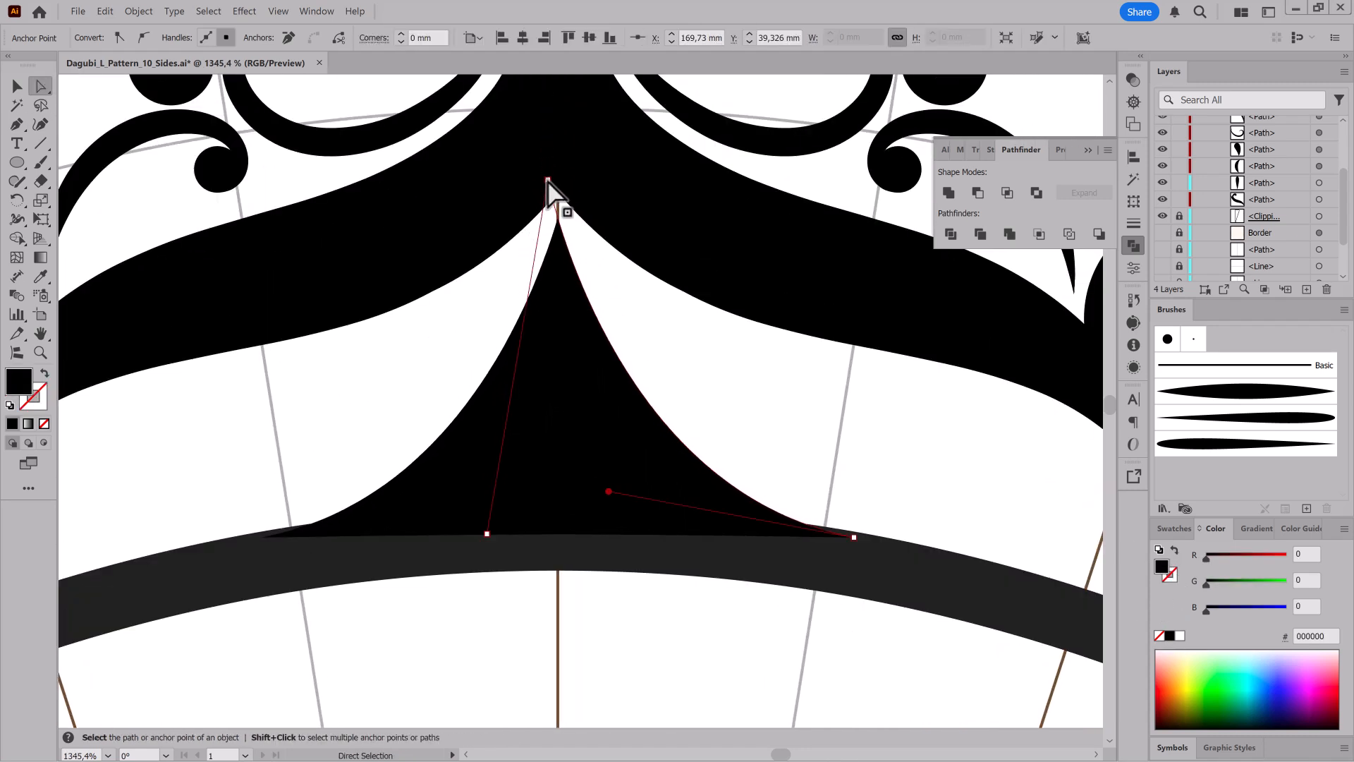
pyautogui.moveTo(854, 536); pyautogui.dragTo(855, 534)
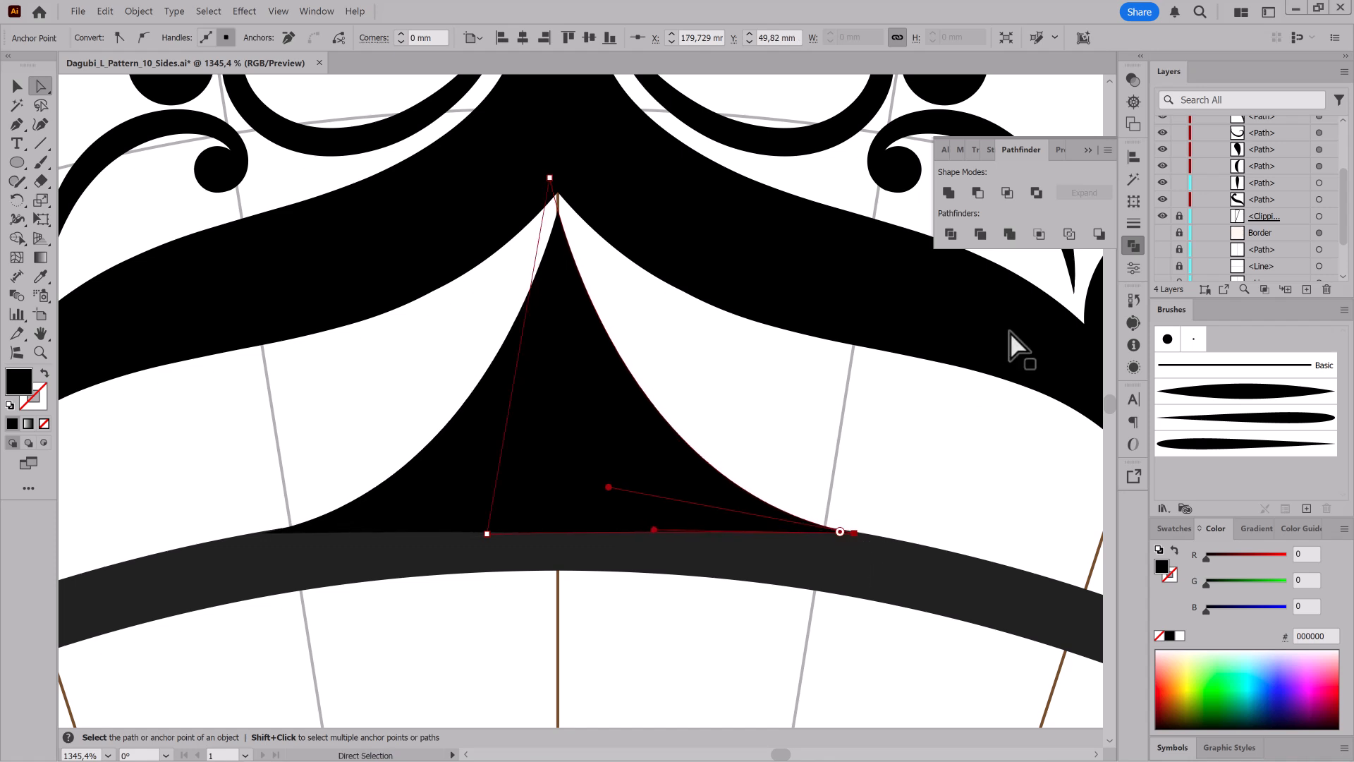
# Step: Recolour the stroke of the ring ellipse in Layer 5 to pure black and deselect it
pyautogui.scroll(4, 1234, 156)
pyautogui.click(1200, 125)
pyautogui.click(1251, 142)
pyautogui.click(1201, 141)
pyautogui.click(1328, 159)
pyautogui.click(1169, 635)
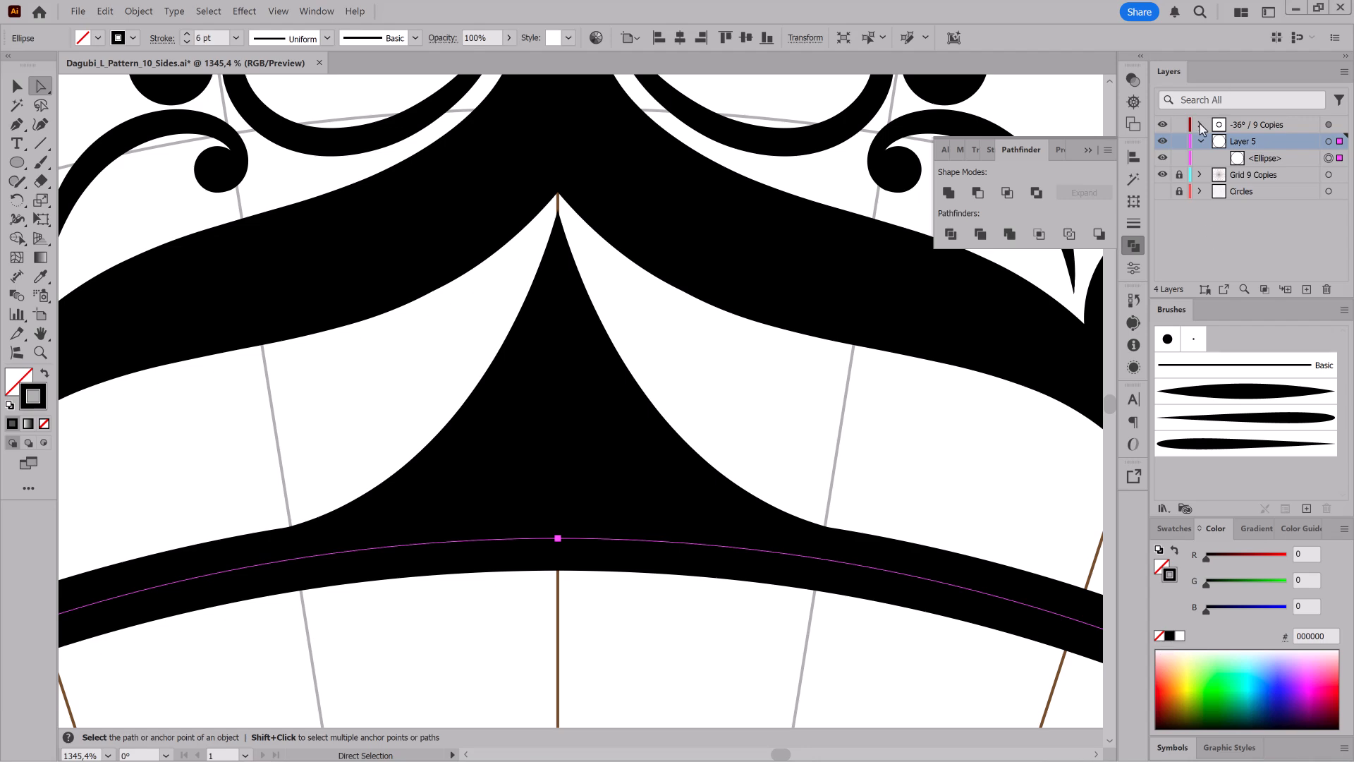
pyautogui.click(1201, 141)
pyautogui.click(1085, 138)
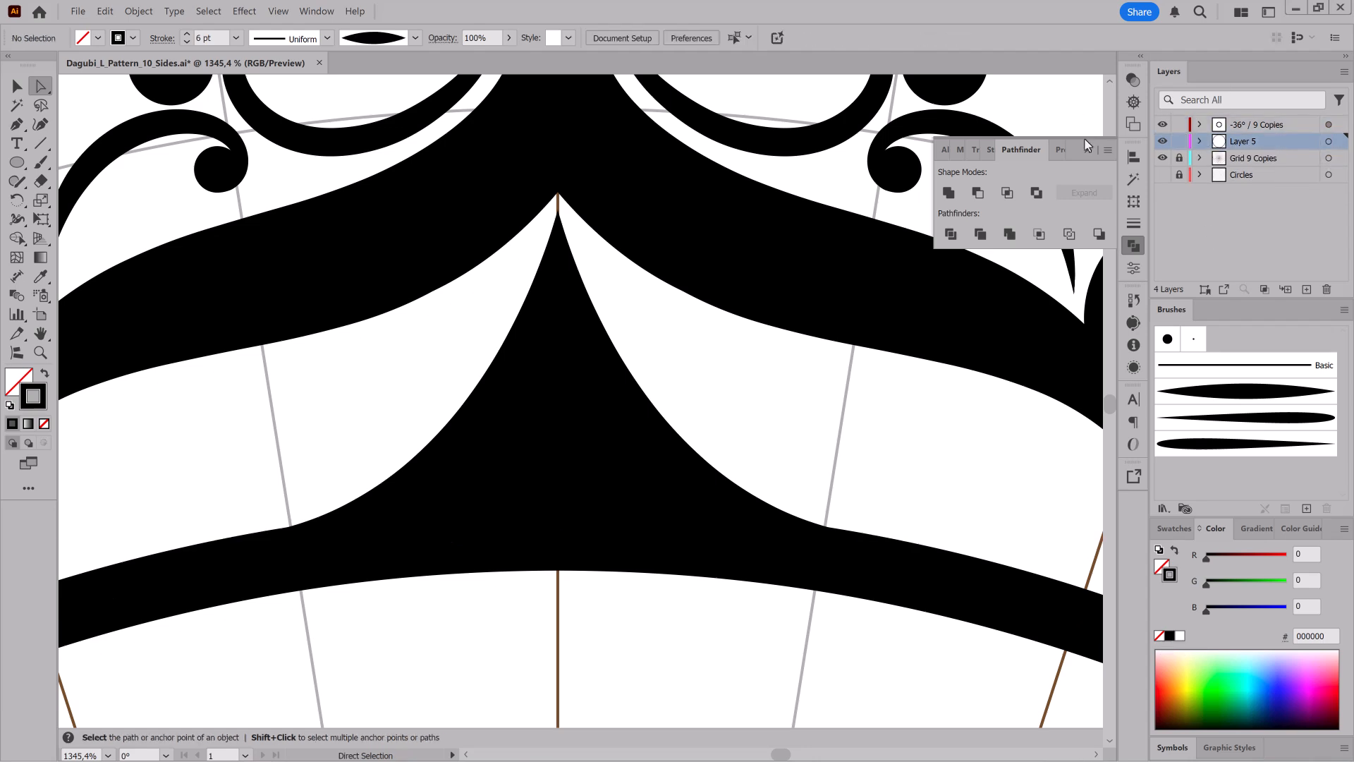
# Step: Make the -36° / 9 Copies layer active and open the Dagubi_Summer_Brushes library in an enlarged panel
pyautogui.moveTo(899, 521); pyautogui.dragTo(731, 483)
pyautogui.scroll(-4, 732, 484)
pyautogui.moveTo(853, 491)
pyautogui.mouseDown()
pyautogui.moveTo(795, 459)
pyautogui.moveTo(778, 516)
pyautogui.mouseUp()
pyautogui.click(1164, 509)
pyautogui.moveTo(1170, 630)
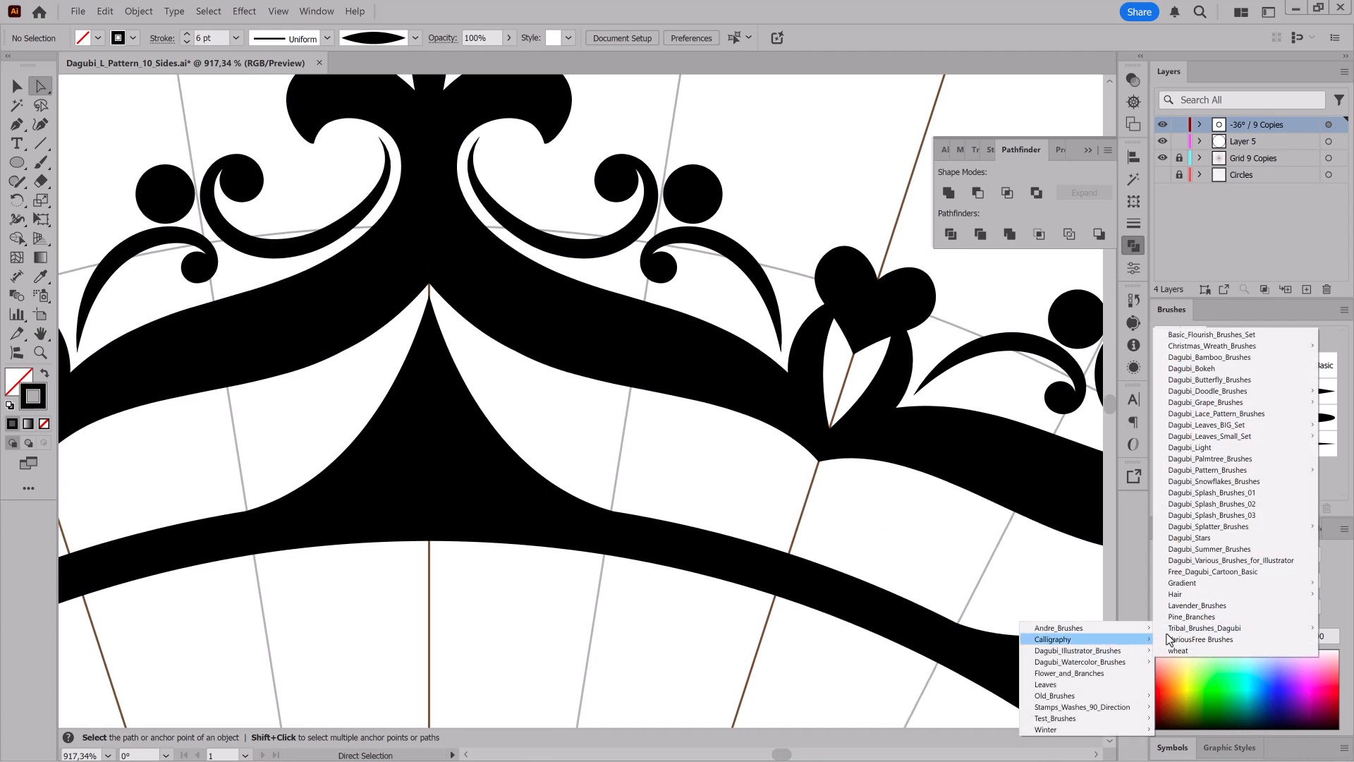
pyautogui.click(1198, 552)
pyautogui.moveTo(746, 382); pyautogui.dragTo(1001, 304)
pyautogui.moveTo(976, 409); pyautogui.dragTo(980, 649)
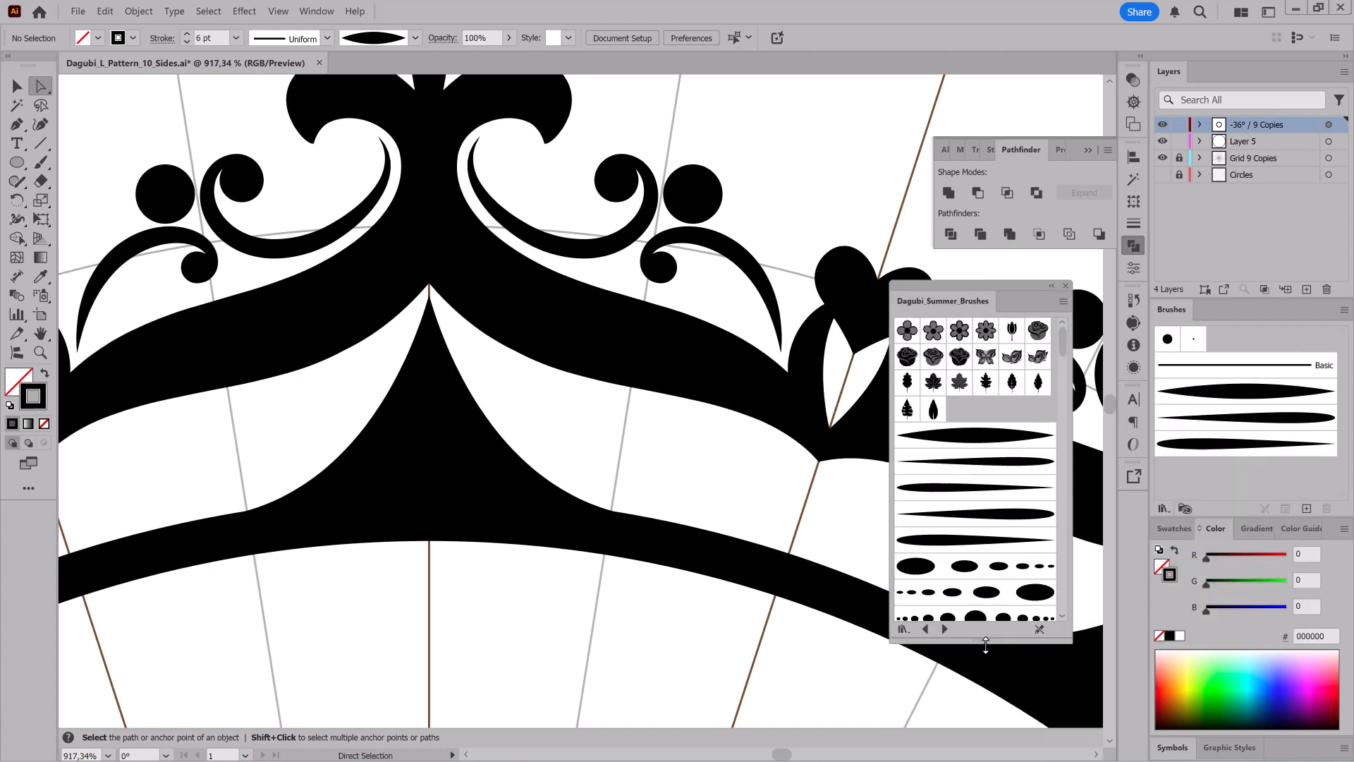
# Step: Brush a row of graduated dots at 1 pt in the gap between the spike and the petal, growing away from the cusp
pyautogui.click(953, 595)
pyautogui.press('b')
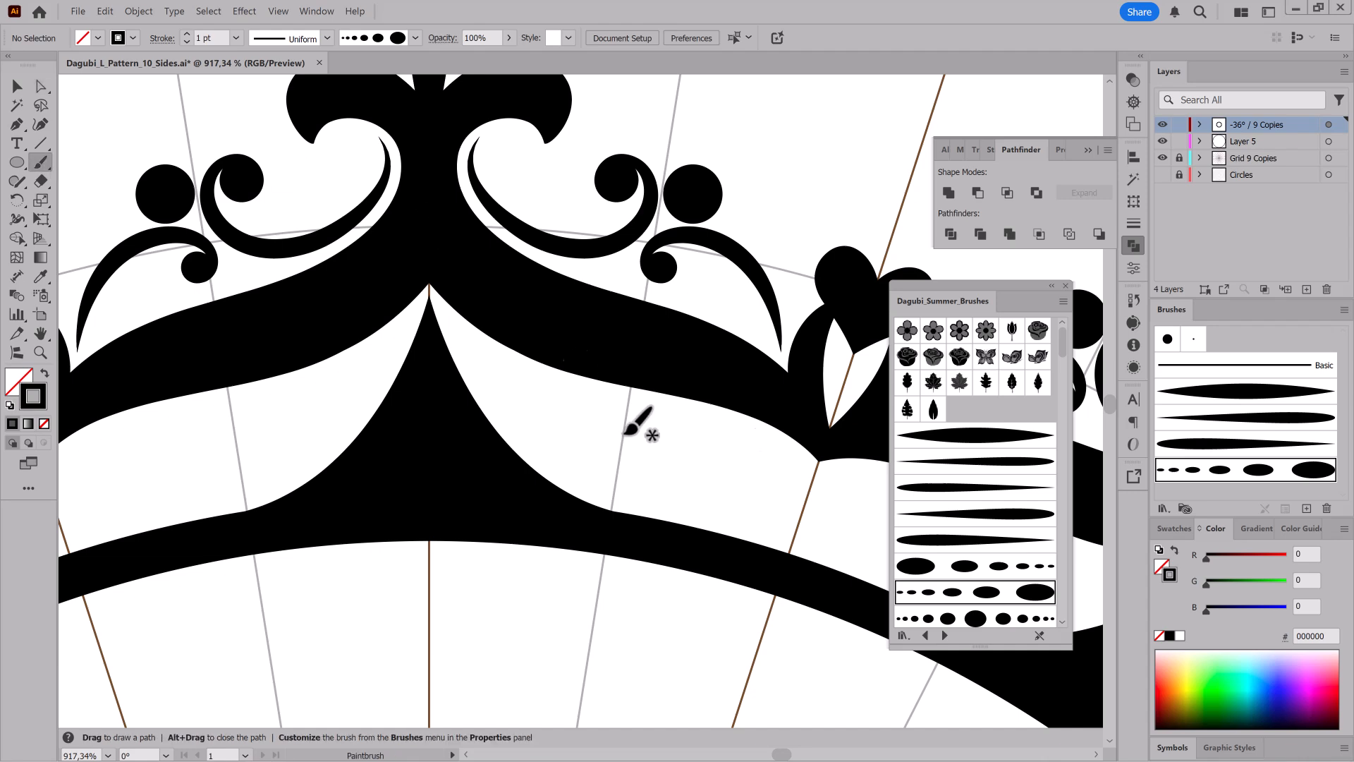
pyautogui.moveTo(605, 440); pyautogui.dragTo(645, 455)
# Step: Brush a curved teardrop lobe beside the axis below the heart, reduce it to 0.5 pt and nudge it into place
pyautogui.scroll(-3, 755, 509)
pyautogui.moveTo(801, 471); pyautogui.dragTo(708, 303)
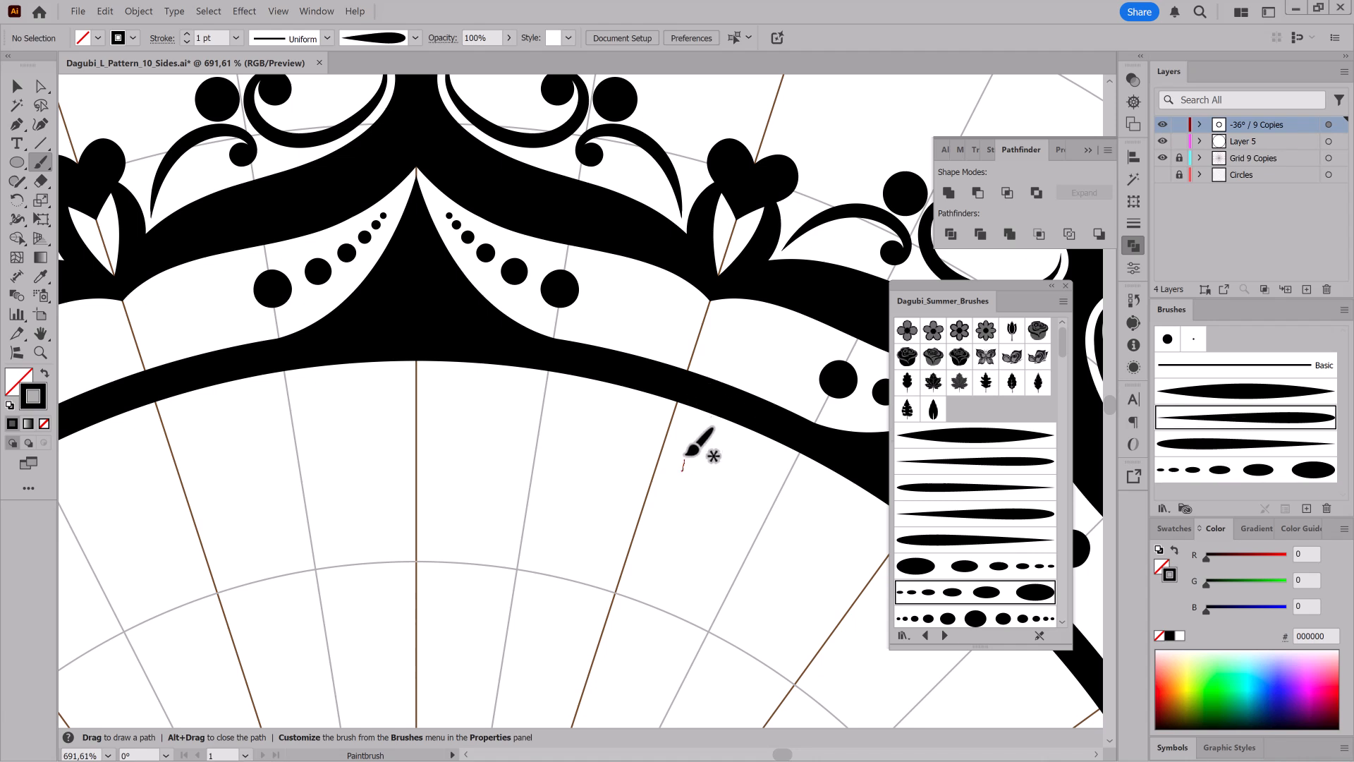
pyautogui.moveTo(600, 300); pyautogui.dragTo(599, 300)
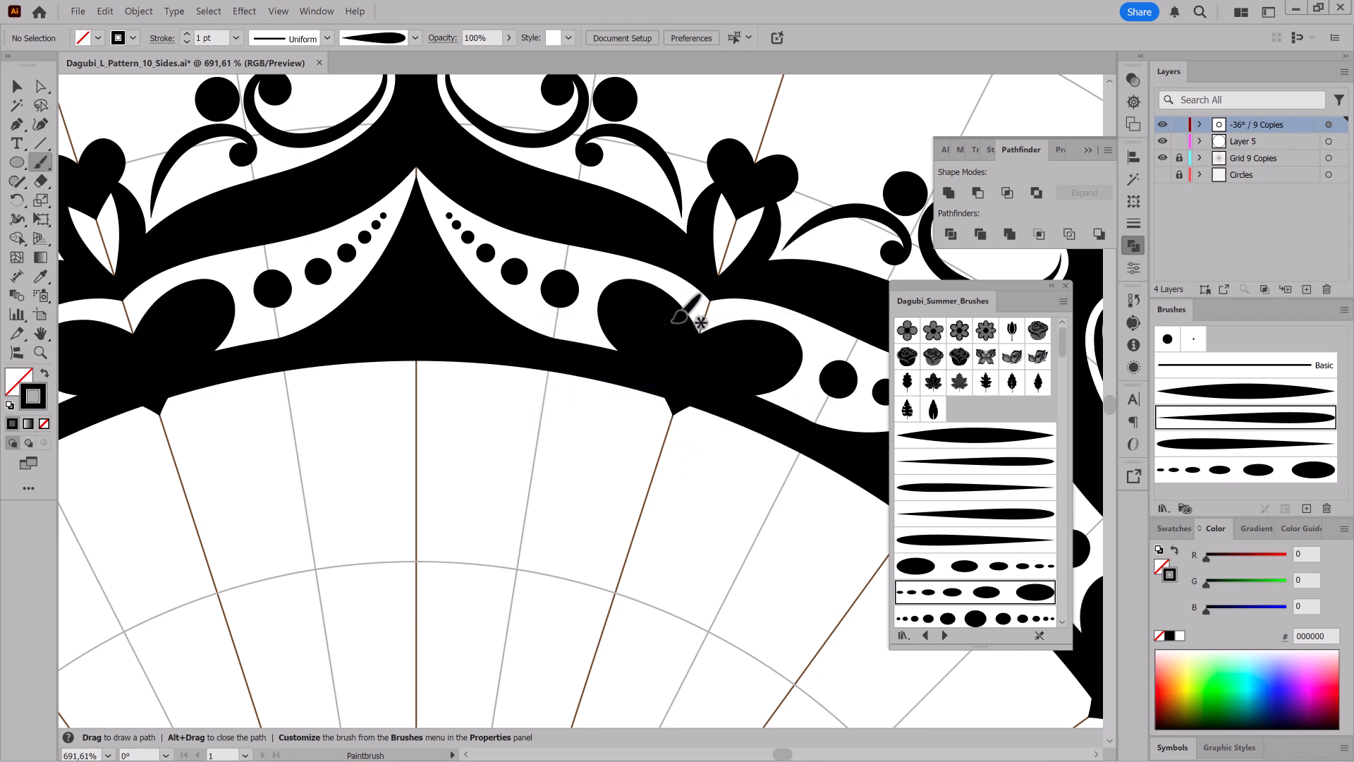
pyautogui.moveTo(782, 438)
pyautogui.mouseDown()
pyautogui.moveTo(701, 453)
pyautogui.moveTo(816, 454)
pyautogui.moveTo(775, 433)
pyautogui.mouseUp()
pyautogui.press('Right')
pyautogui.press('Right')
pyautogui.press('Up')
pyautogui.press('Right')
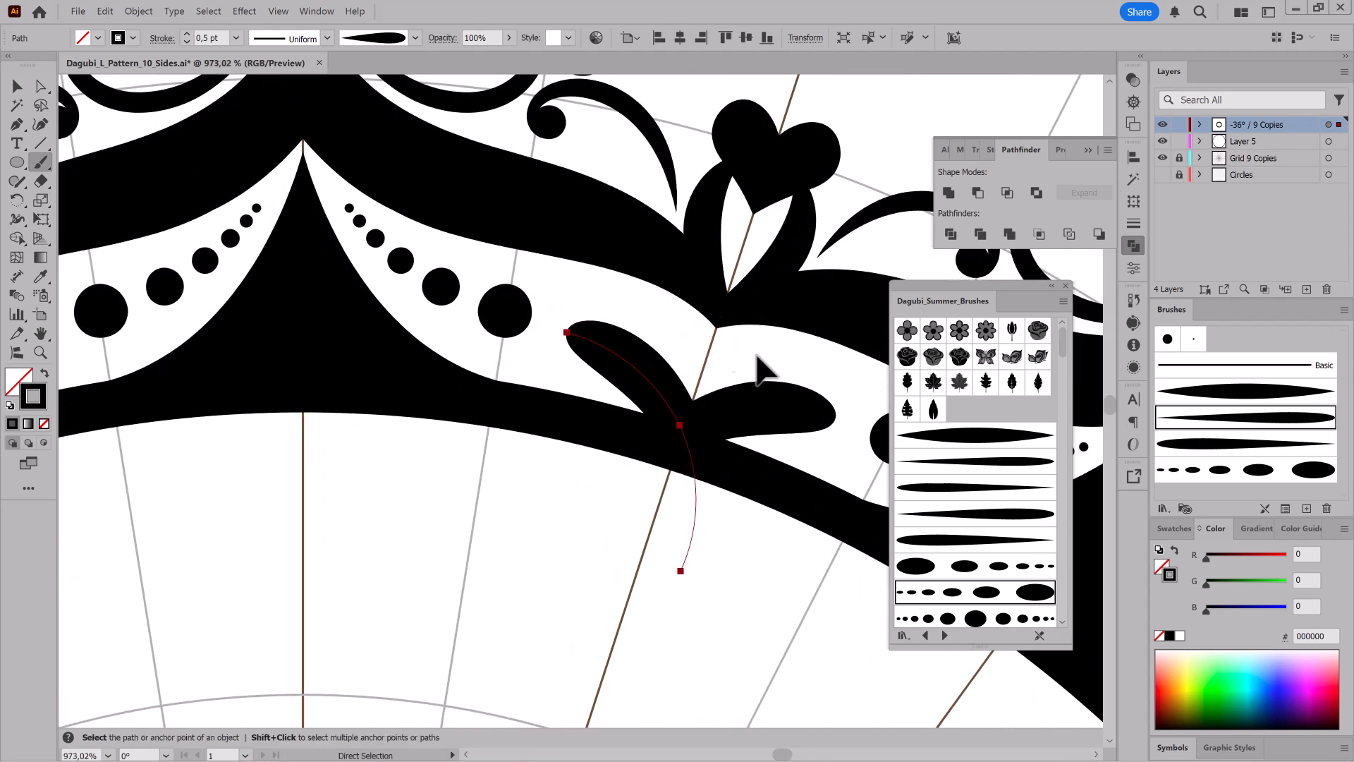
pyautogui.hotkey('ctrl', 'shift', 'a')
# Step: Brush a short middle lobe at 0.5 pt between the mirrored lobes below the heart to form a three-lobed flower
pyautogui.moveTo(760, 454); pyautogui.dragTo(694, 476)
pyautogui.moveTo(736, 493); pyautogui.dragTo(715, 361)
pyautogui.moveTo(732, 442); pyautogui.dragTo(685, 363)
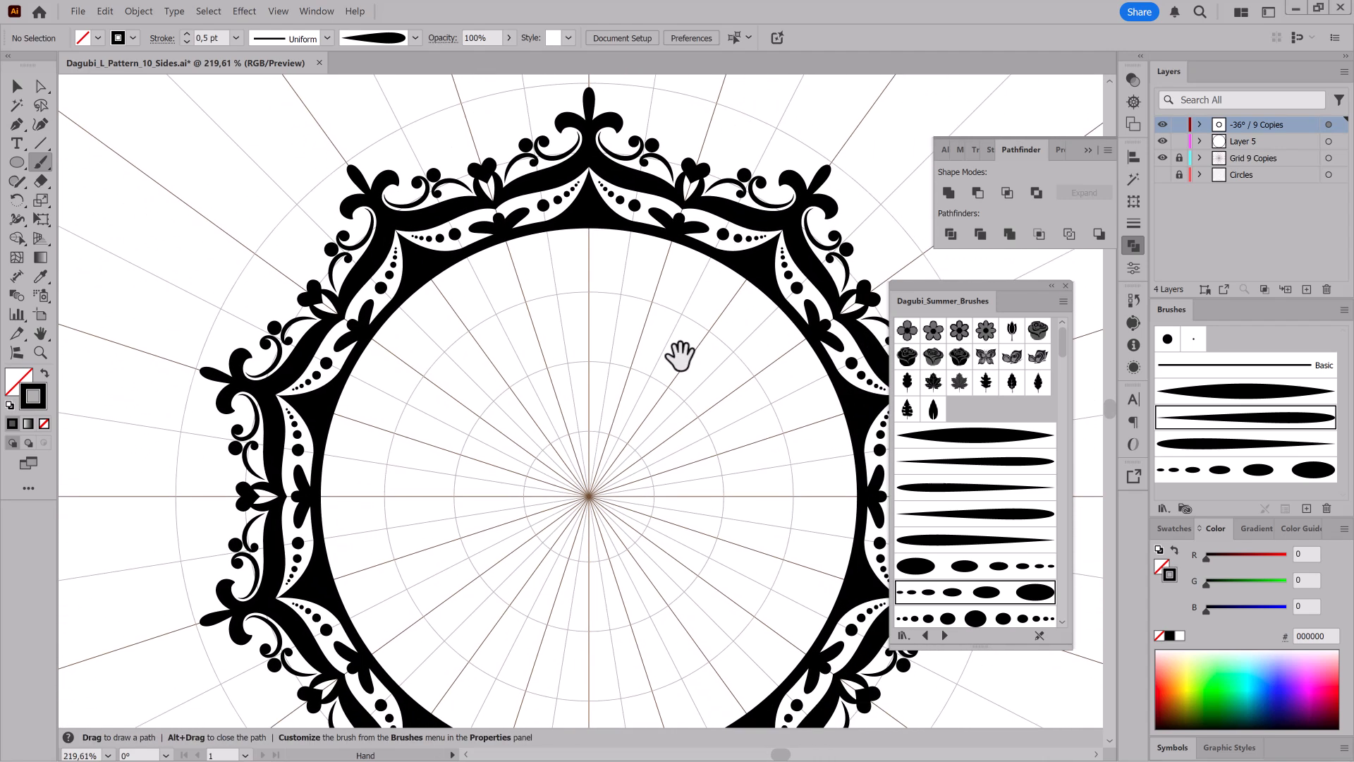
# Step: Lock the pattern layer, then duplicate the ring ellipse in Layer 5 and select the copy
pyautogui.click(1255, 143)
pyautogui.click(1200, 141)
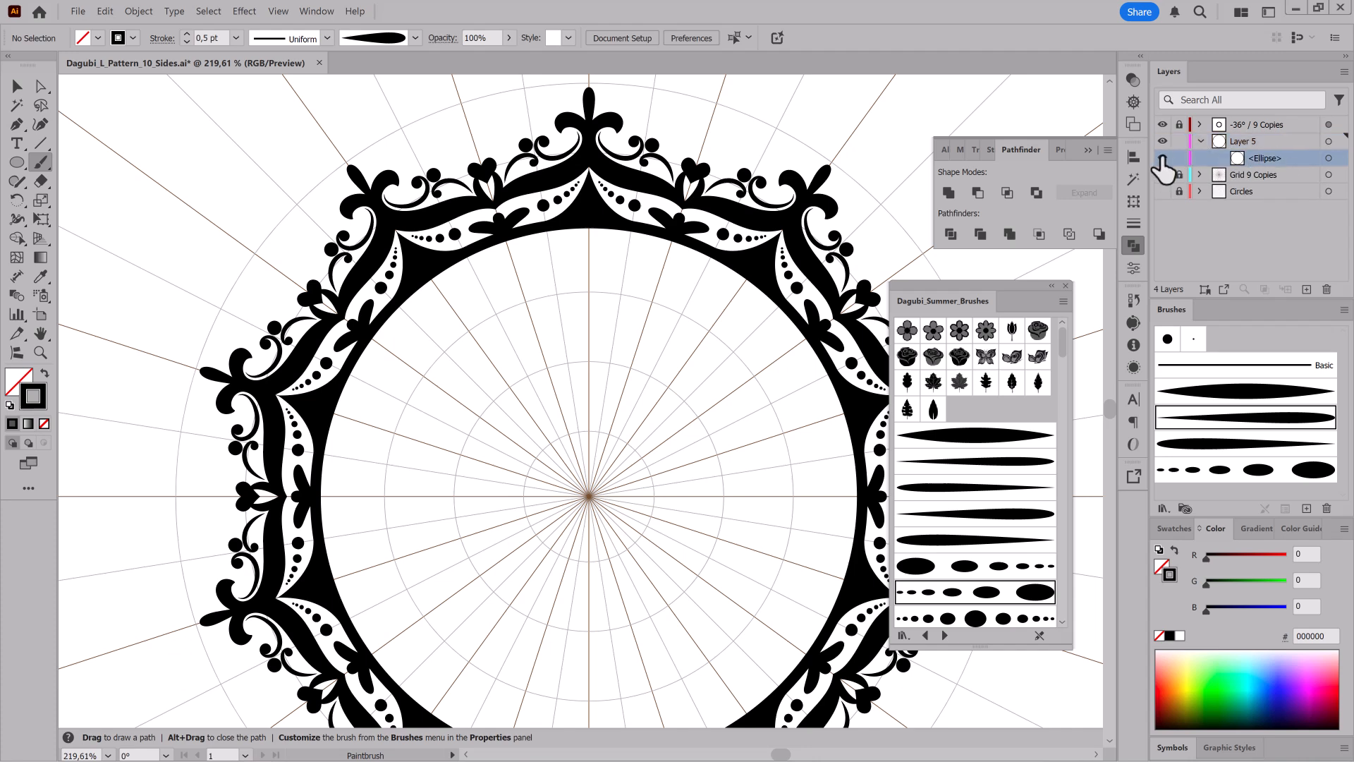
pyautogui.moveTo(1306, 292); pyautogui.dragTo(1307, 291)
pyautogui.click(1329, 158)
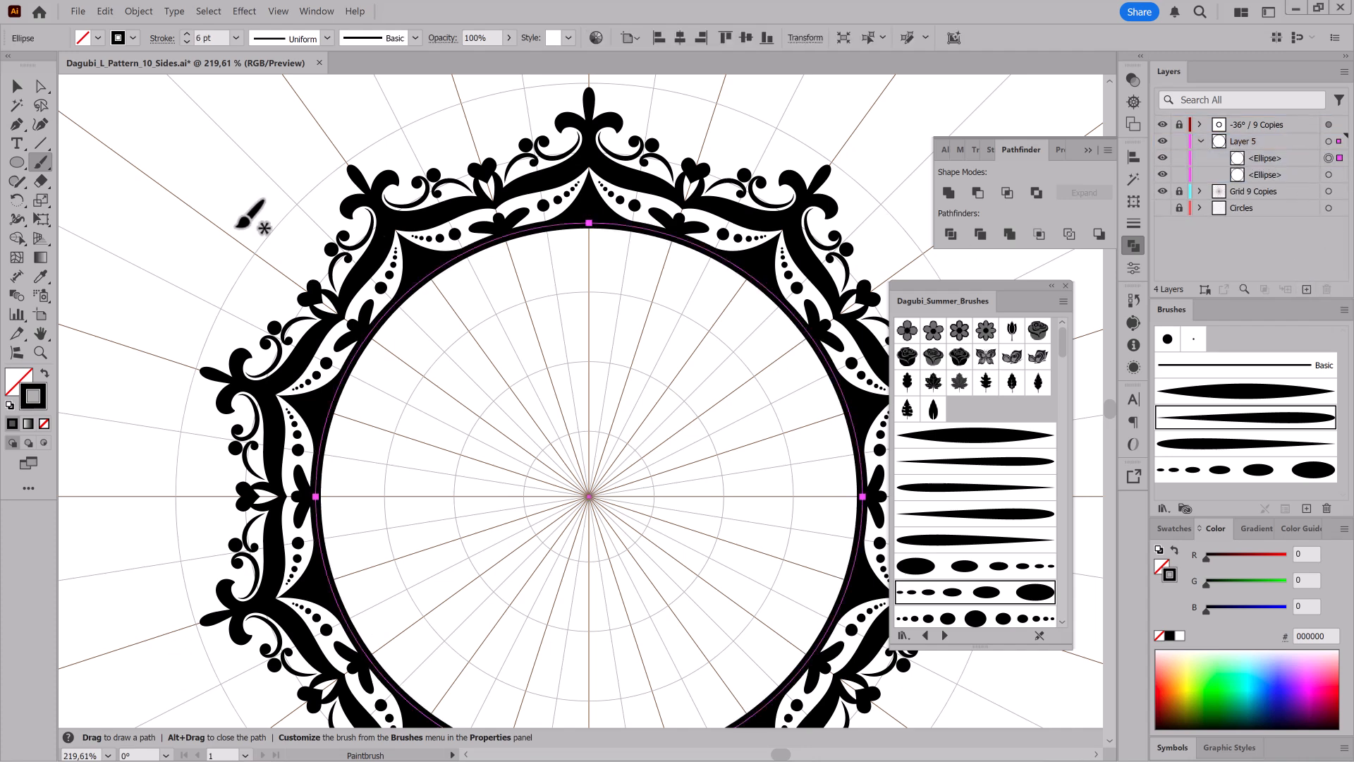
# Step: Scale the duplicated ring inward with Free Transform and reduce its stroke weight to about 2.2 pt
pyautogui.press('e')
pyautogui.moveTo(850, 230); pyautogui.dragTo(796, 232)
pyautogui.click(190, 43)
pyautogui.click(190, 43)
pyautogui.click(190, 43)
pyautogui.click(190, 43)
pyautogui.moveTo(716, 316)
pyautogui.mouseDown()
pyautogui.moveTo(748, 319)
pyautogui.moveTo(874, 262)
pyautogui.mouseUp()
pyautogui.moveTo(874, 263)
pyautogui.mouseDown()
pyautogui.moveTo(756, 273)
pyautogui.moveTo(754, 256)
pyautogui.mouseUp()
pyautogui.click(187, 34)
pyautogui.moveTo(674, 297); pyautogui.dragTo(782, 201)
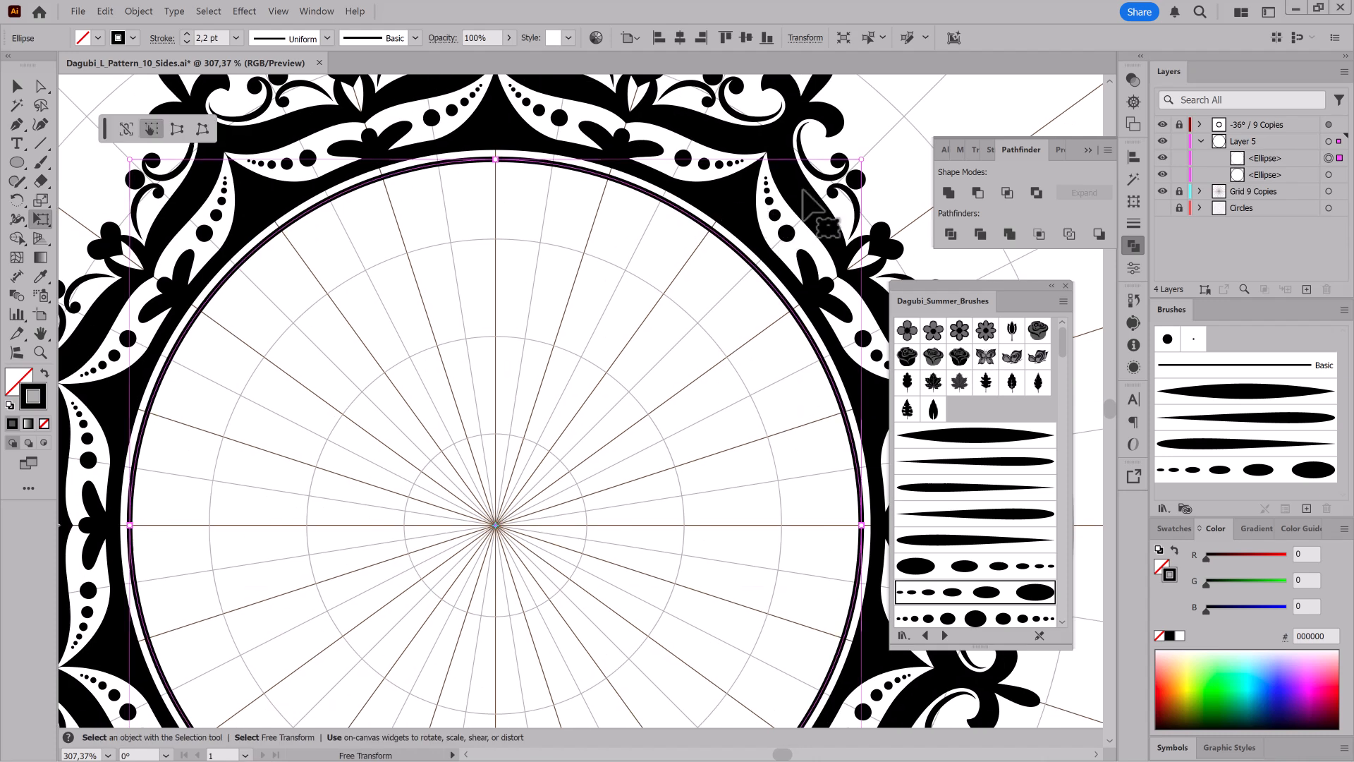
pyautogui.moveTo(859, 163); pyautogui.dragTo(856, 165)
# Step: Duplicate the thin ring twice, scaling one copy to an inner ring and the other to lie midway between them
pyautogui.moveTo(1265, 158); pyautogui.dragTo(1306, 289)
pyautogui.moveTo(859, 168); pyautogui.dragTo(824, 188)
pyautogui.moveTo(1265, 158); pyautogui.dragTo(1306, 289)
pyautogui.moveTo(824, 189); pyautogui.dragTo(848, 174)
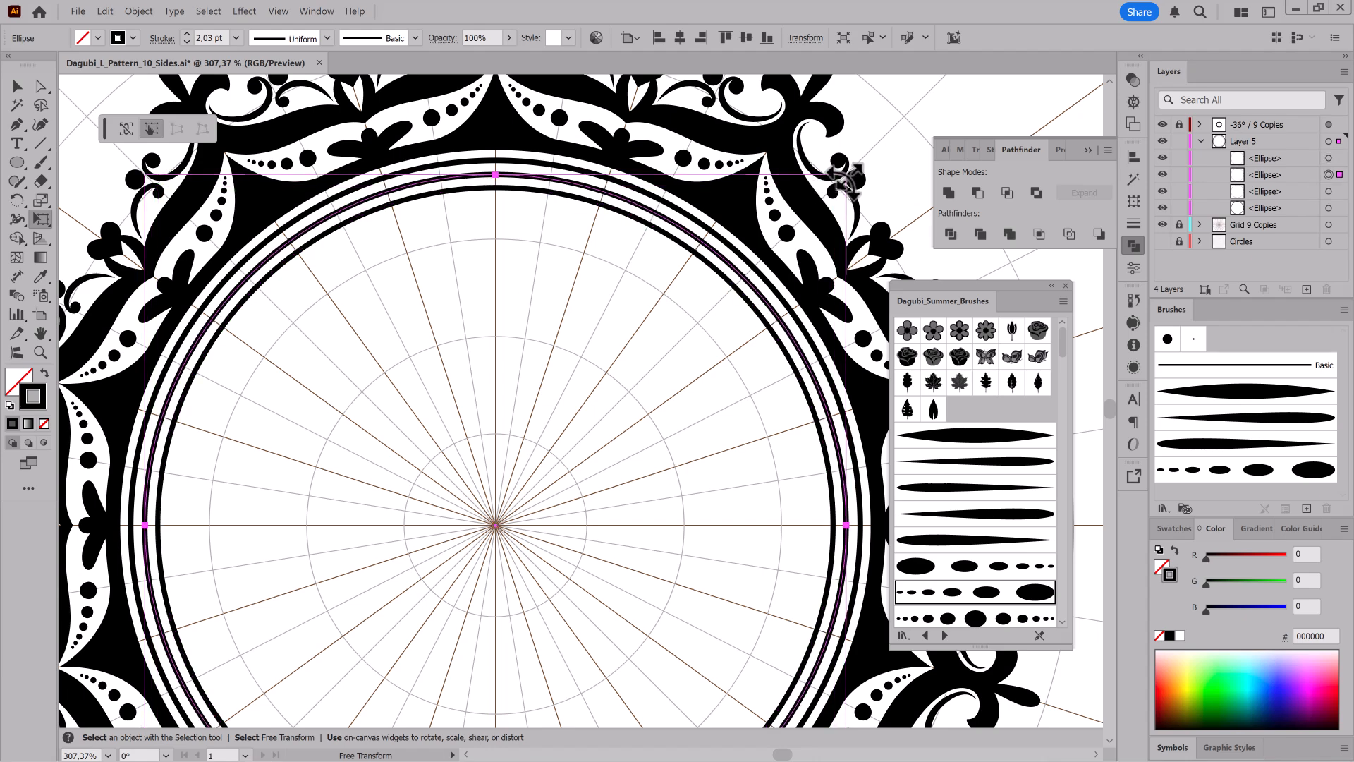
# Step: Increase the middle ring's stroke weight to about 8 pt
pyautogui.click(188, 34)
pyautogui.click(188, 34)
pyautogui.click(188, 34)
pyautogui.click(189, 34)
pyautogui.click(188, 33)
pyautogui.click(188, 34)
# Step: Turn the middle ring into a dotted line with 0 pt dash, 10 pt gap, round cap and 6 pt weight
pyautogui.moveTo(810, 262)
pyautogui.mouseDown()
pyautogui.moveTo(816, 276)
pyautogui.moveTo(650, 344)
pyautogui.moveTo(701, 221)
pyautogui.mouseUp()
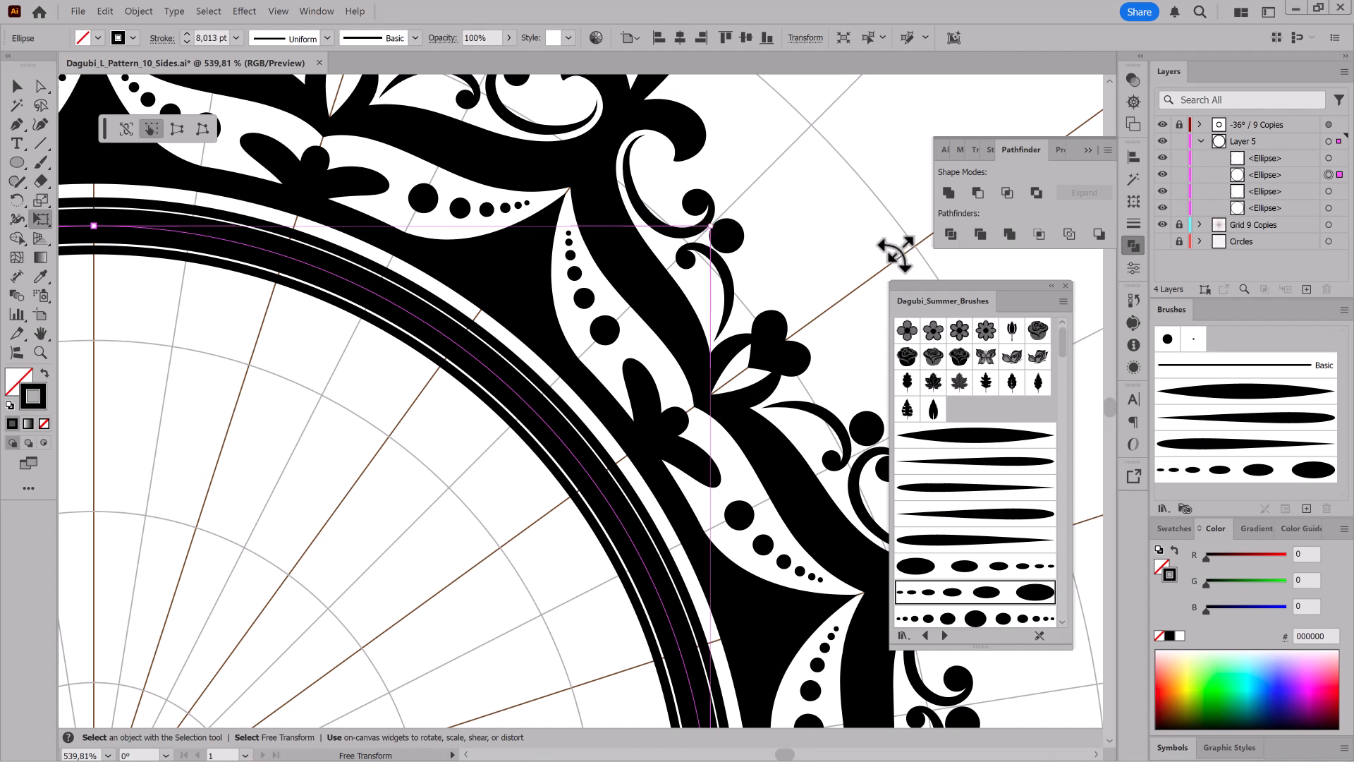
pyautogui.click(1134, 224)
pyautogui.click(944, 265)
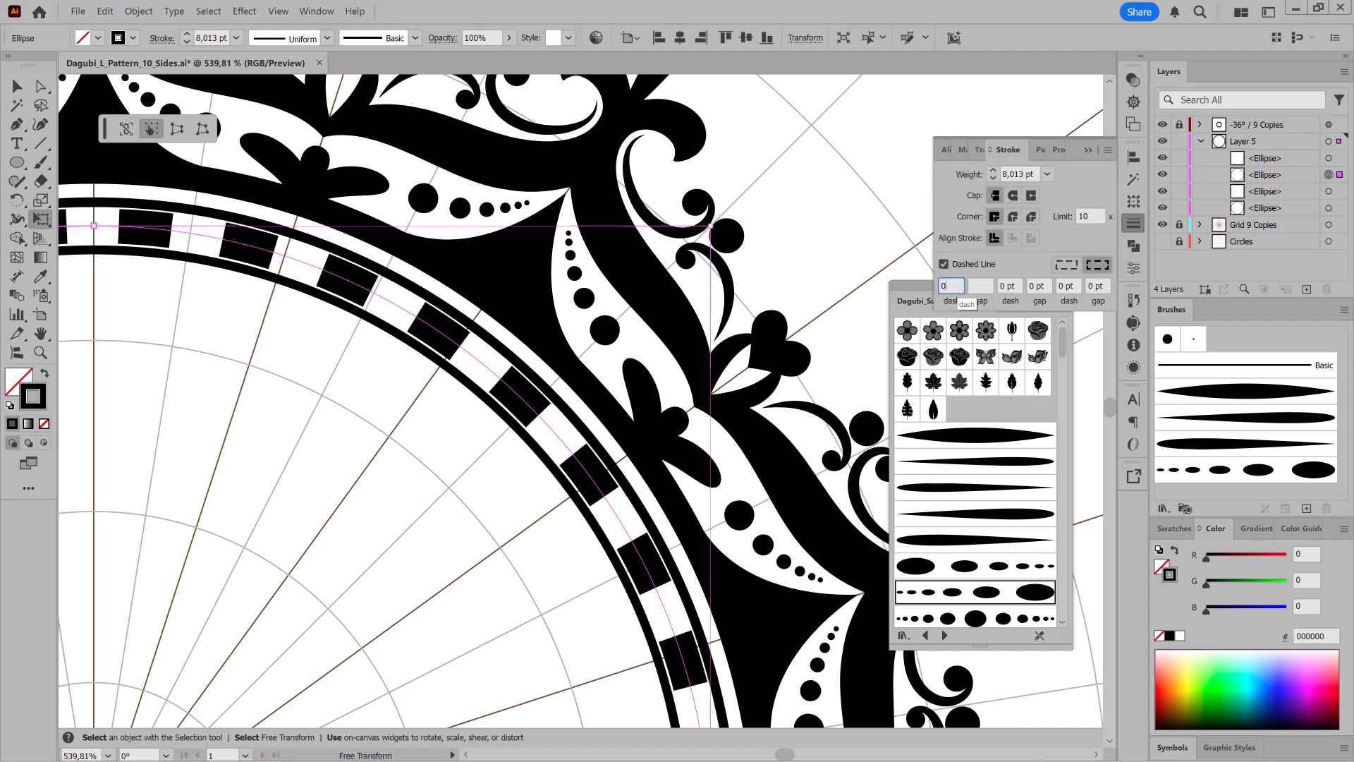
pyautogui.write('0')
pyautogui.click(981, 285)
pyautogui.click(994, 181)
pyautogui.click(1013, 196)
pyautogui.scroll(5, 975, 285)
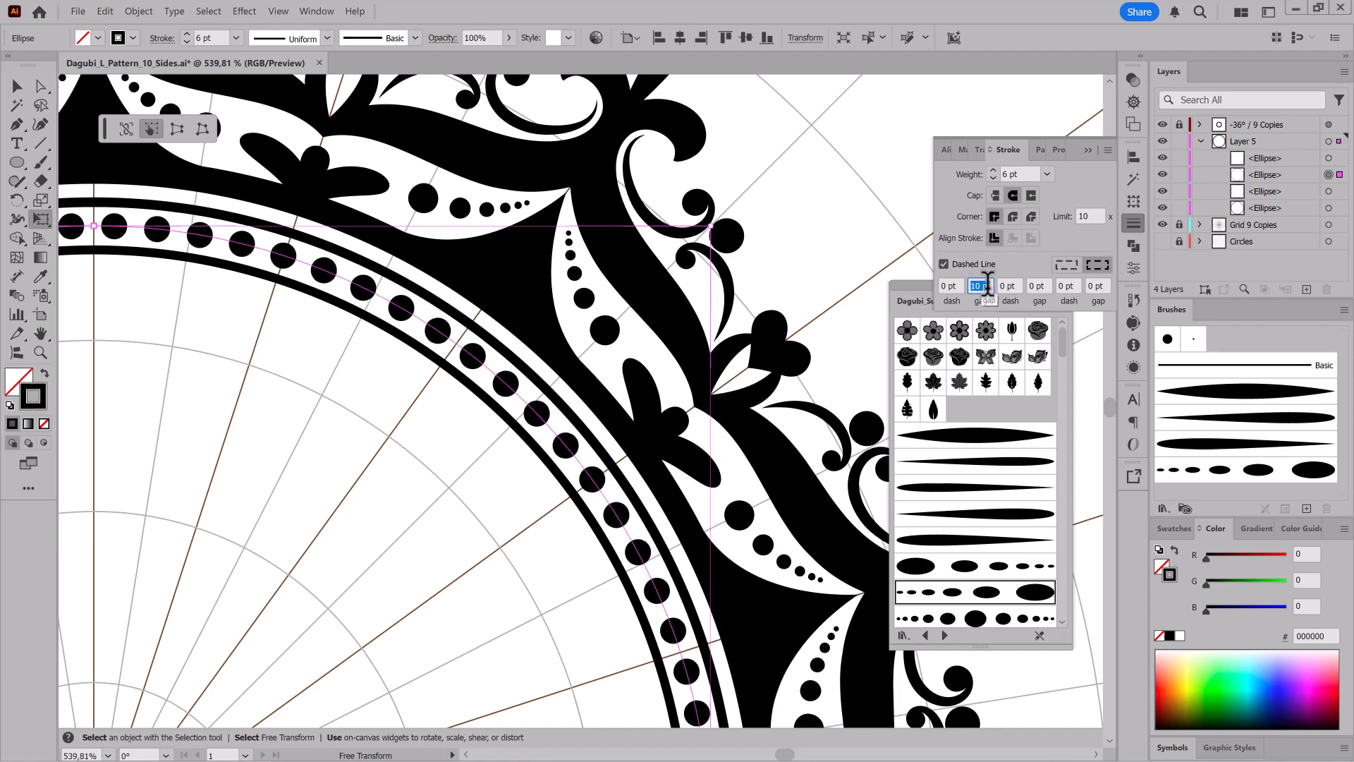
pyautogui.keyDown('ctrl'); pyautogui.click(526, 393); pyautogui.keyUp('ctrl')
# Step: Reduce the dotted ring's stroke weight to 4 pt
pyautogui.moveTo(557, 375); pyautogui.dragTo(603, 309)
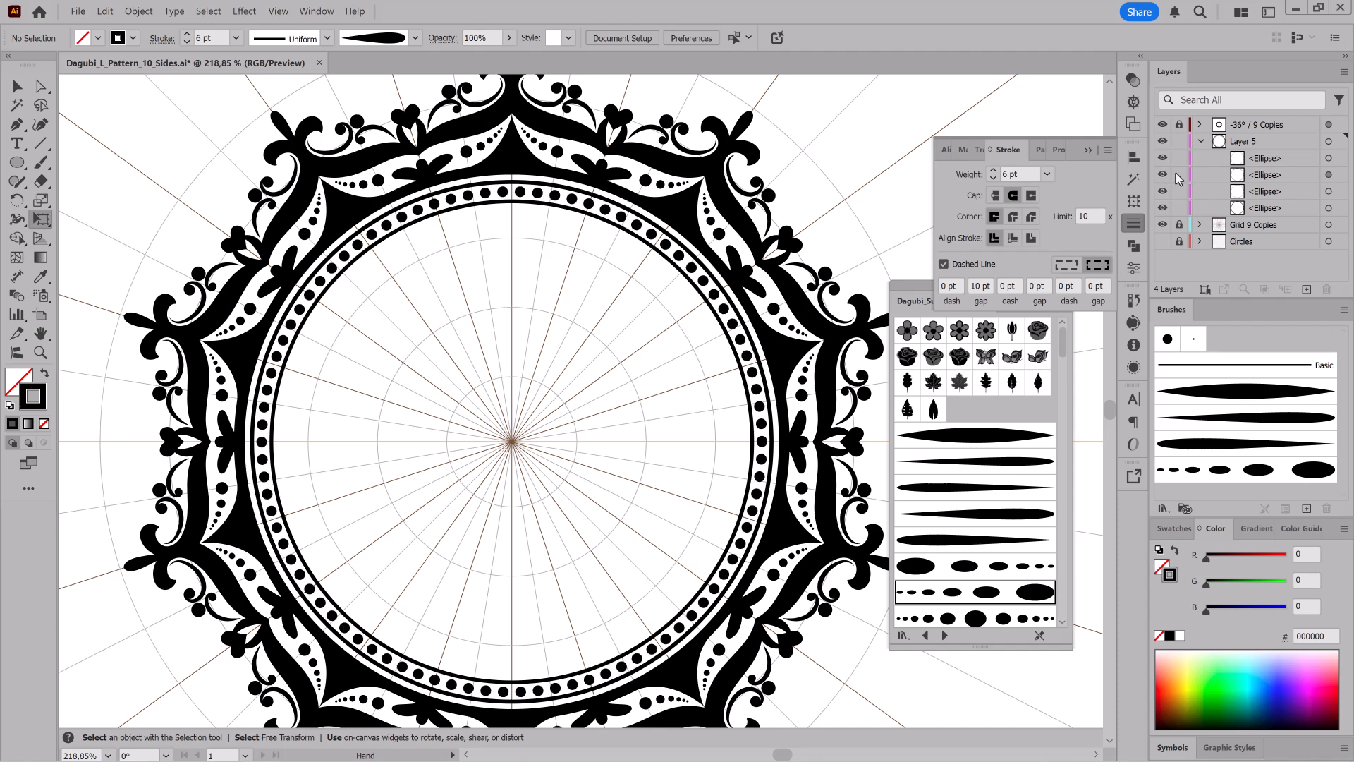
pyautogui.click(1328, 174)
pyautogui.doubleClick(993, 180)
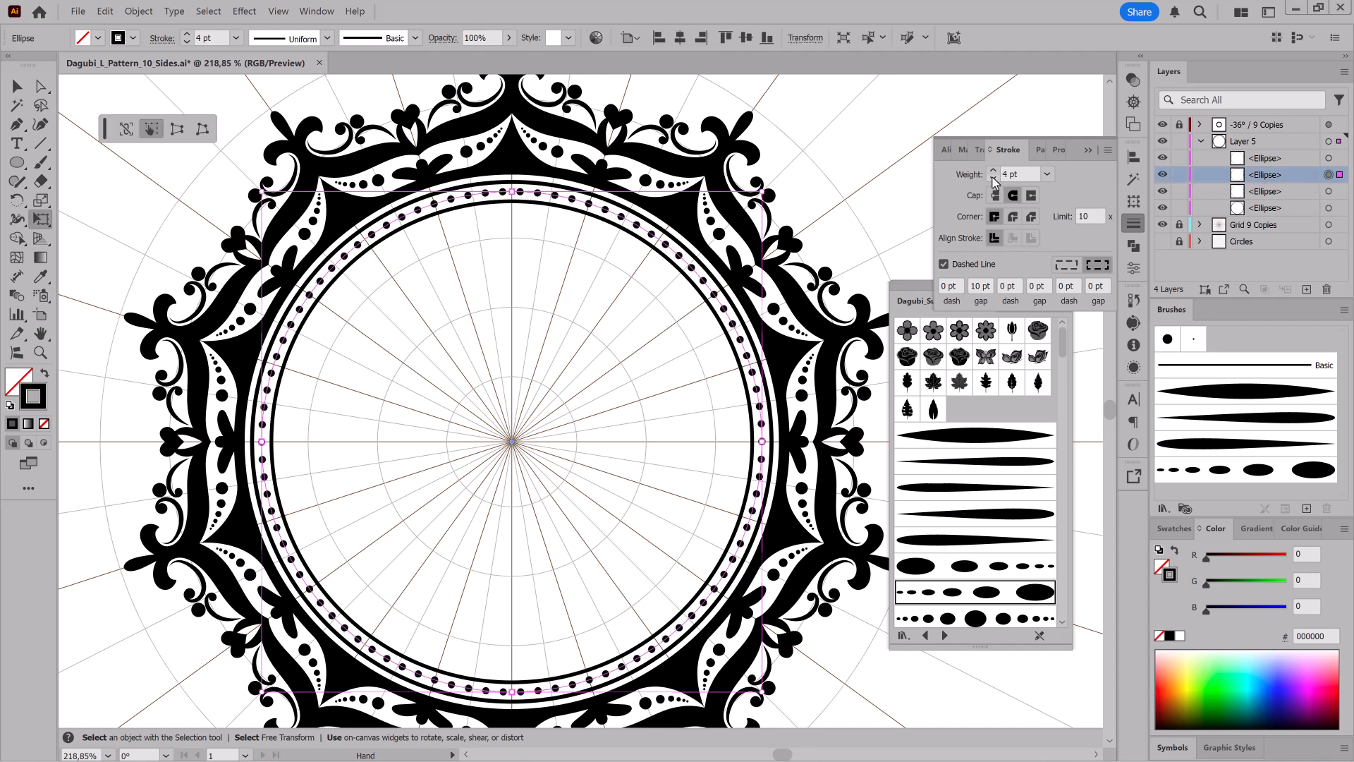
# Step: Set the gap of the dotted ring to 7 pt so that the dots sit closer together
pyautogui.press('Down')
pyautogui.press('Down')
pyautogui.press('Down')
pyautogui.press('Down')
pyautogui.press('Up')
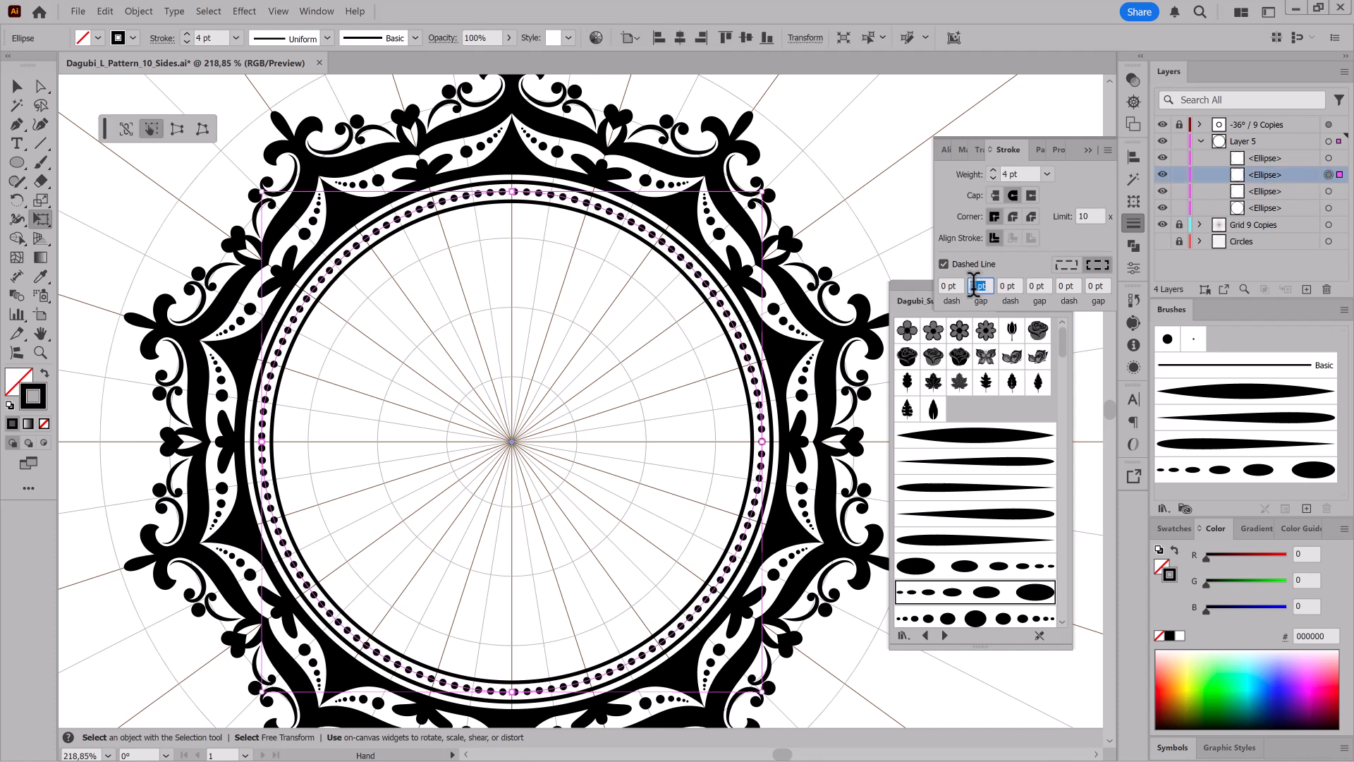
# Step: Duplicate the dotted ring and its two neighbouring solid rings, scaling the copies down together into a smaller inner band
pyautogui.keyDown('shift'); pyautogui.click(1301, 192); pyautogui.keyUp('shift')
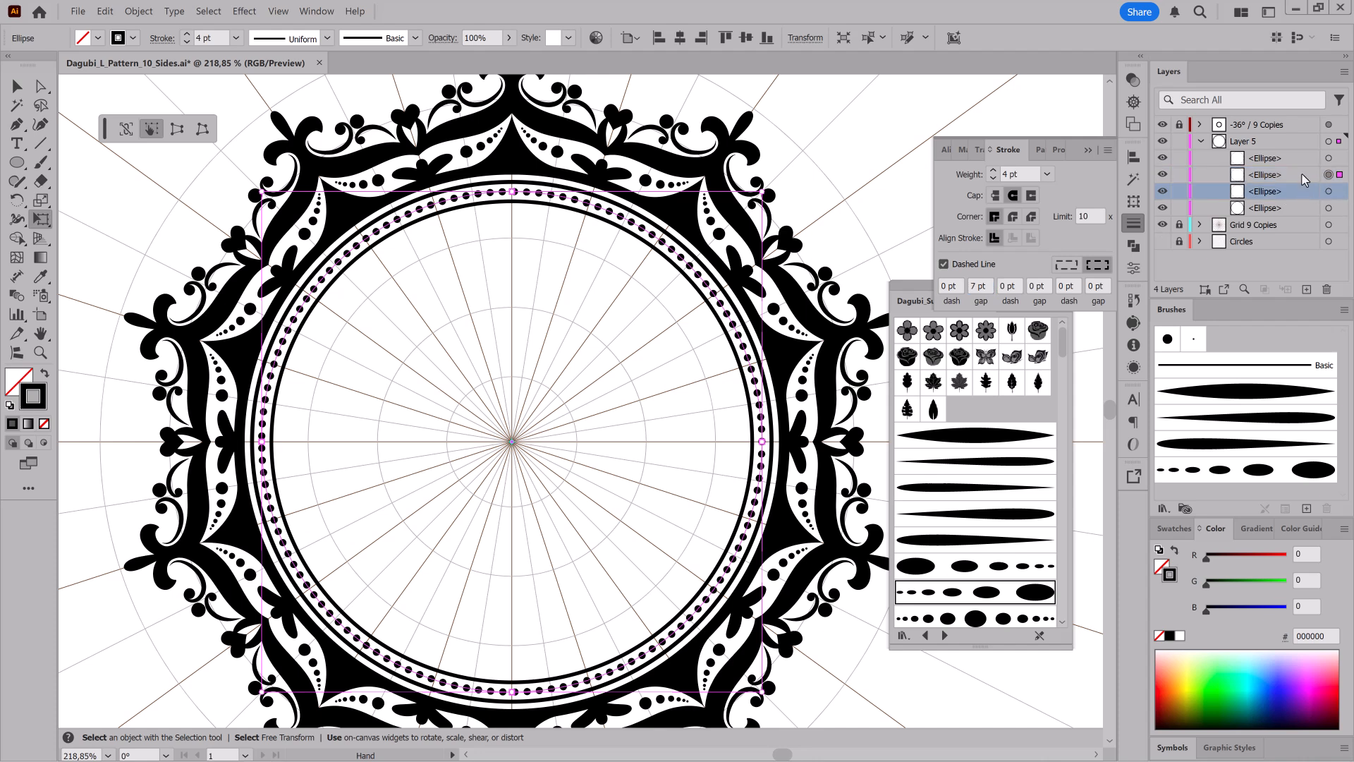
pyautogui.moveTo(1306, 290); pyautogui.dragTo(1307, 290)
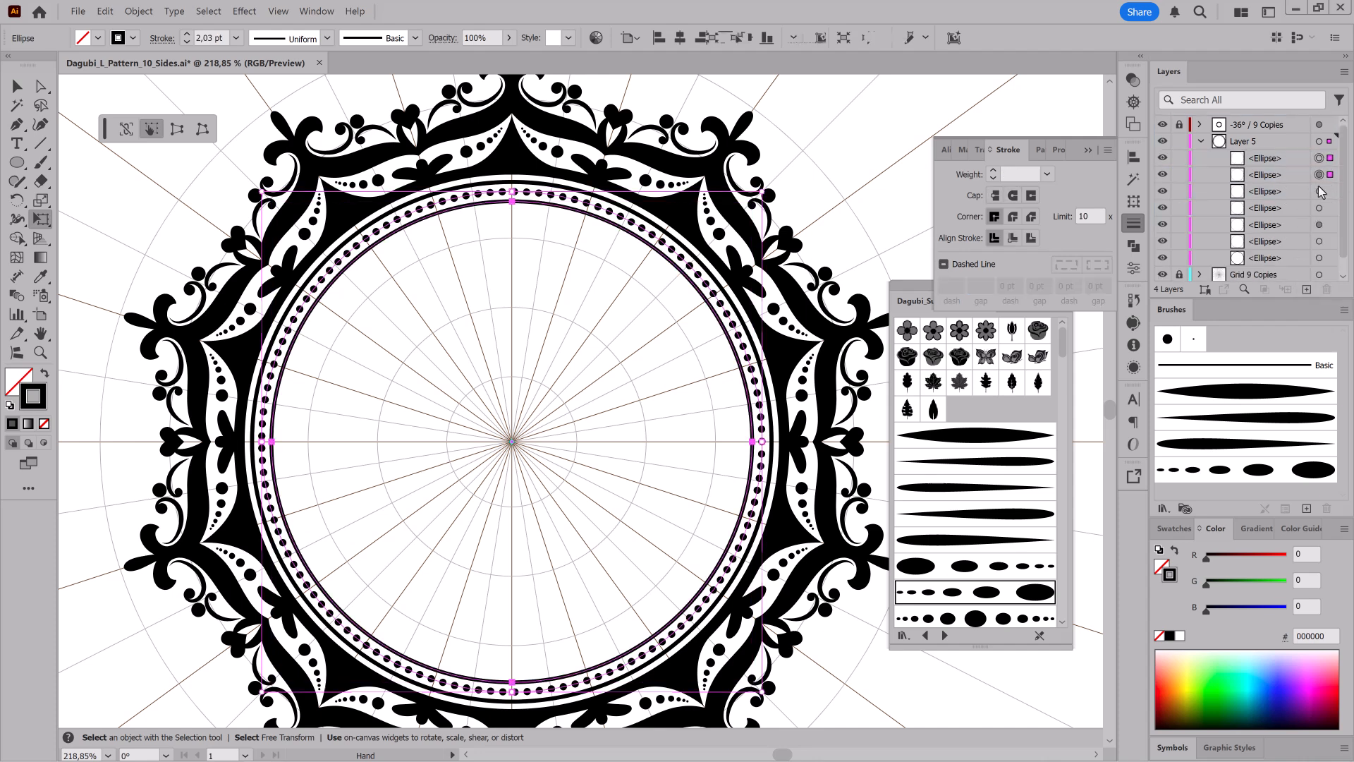
pyautogui.moveTo(767, 187); pyautogui.dragTo(712, 235)
# Step: Set the stroke weight of the inner band's outer solid ring to 3 pt
pyautogui.click(1318, 191)
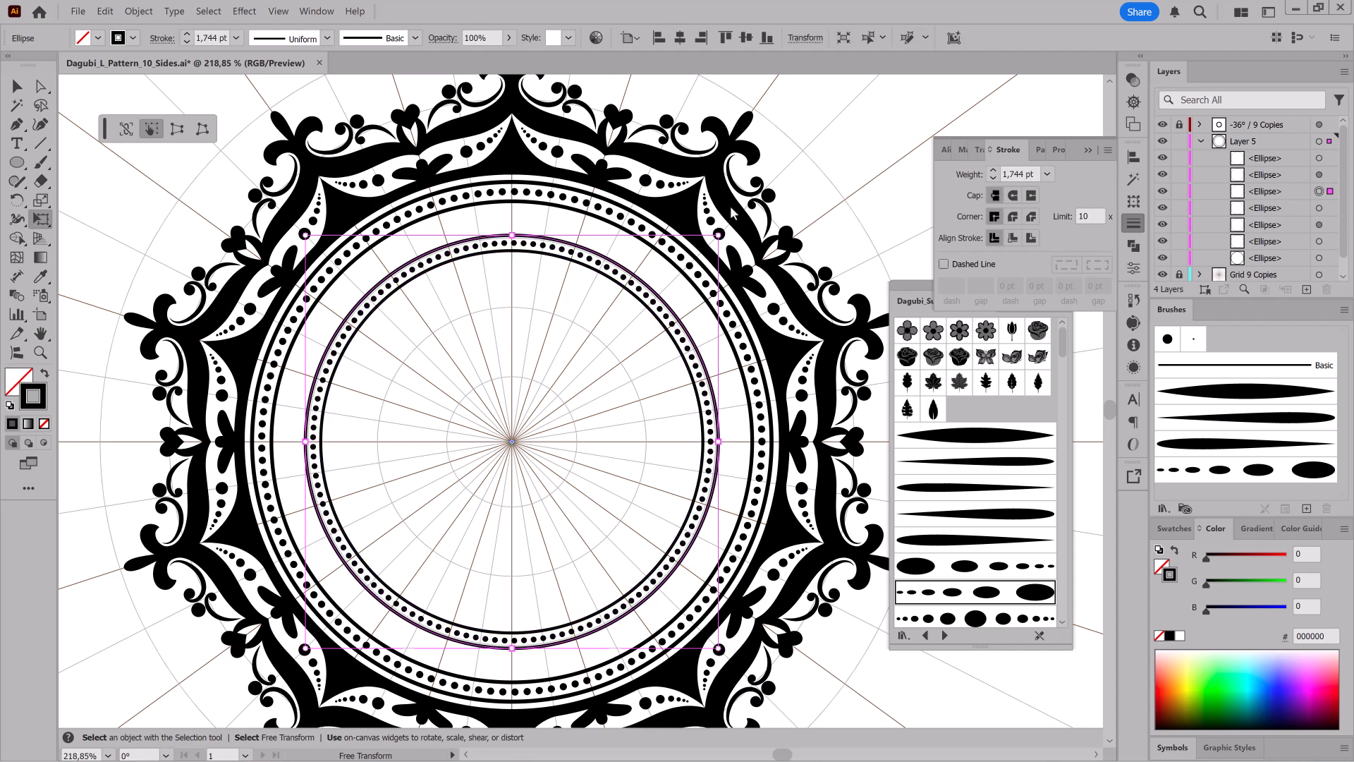
pyautogui.click(187, 36)
pyautogui.click(187, 36)
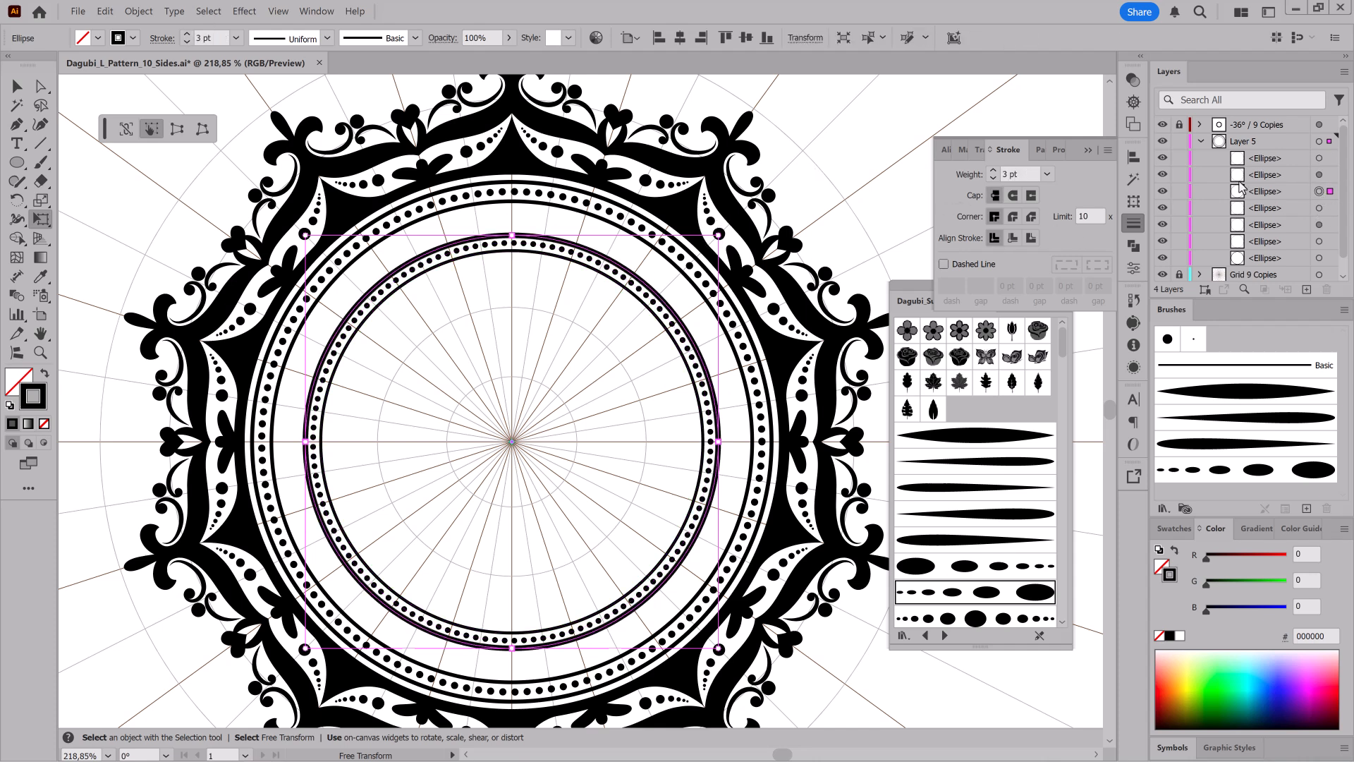
# Step: Turn the inner band's dotted ring into a dashed line with butt cap, 3 pt dash, 3 pt gap and 7 pt weight
pyautogui.click(1318, 174)
pyautogui.click(949, 285)
pyautogui.press('Up')
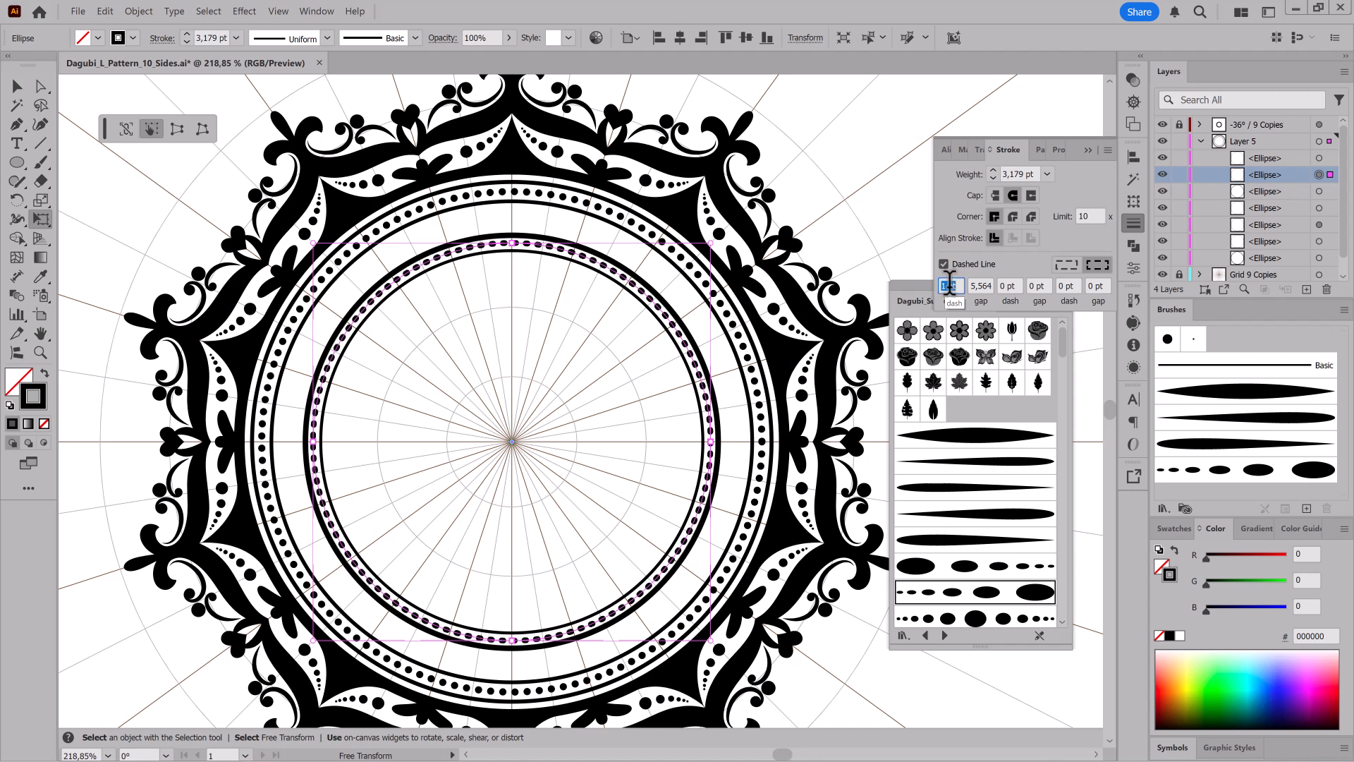
pyautogui.click(995, 196)
pyautogui.press('Up')
pyautogui.press('Up')
pyautogui.click(980, 283)
pyautogui.press('Down')
pyautogui.press('Down')
pyautogui.press('Down')
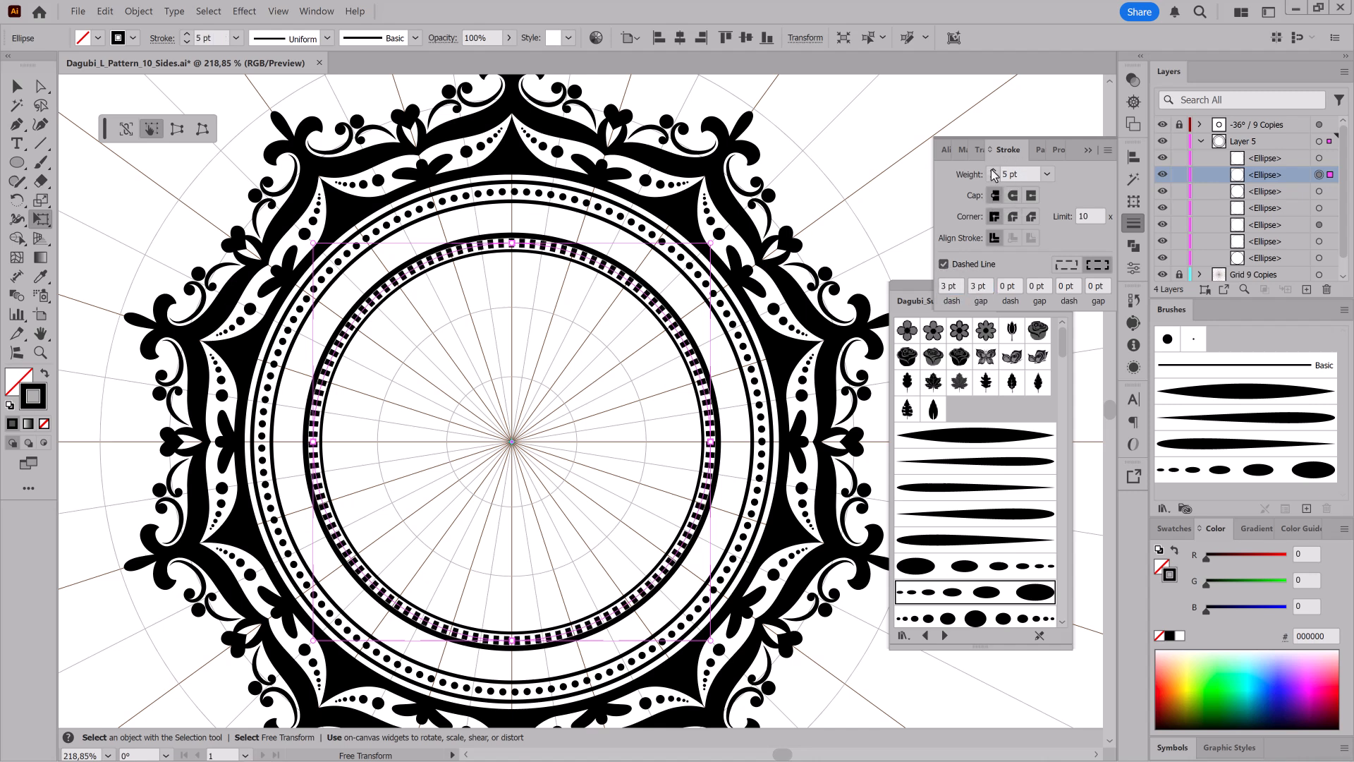
pyautogui.moveTo(589, 323); pyautogui.dragTo(758, 339)
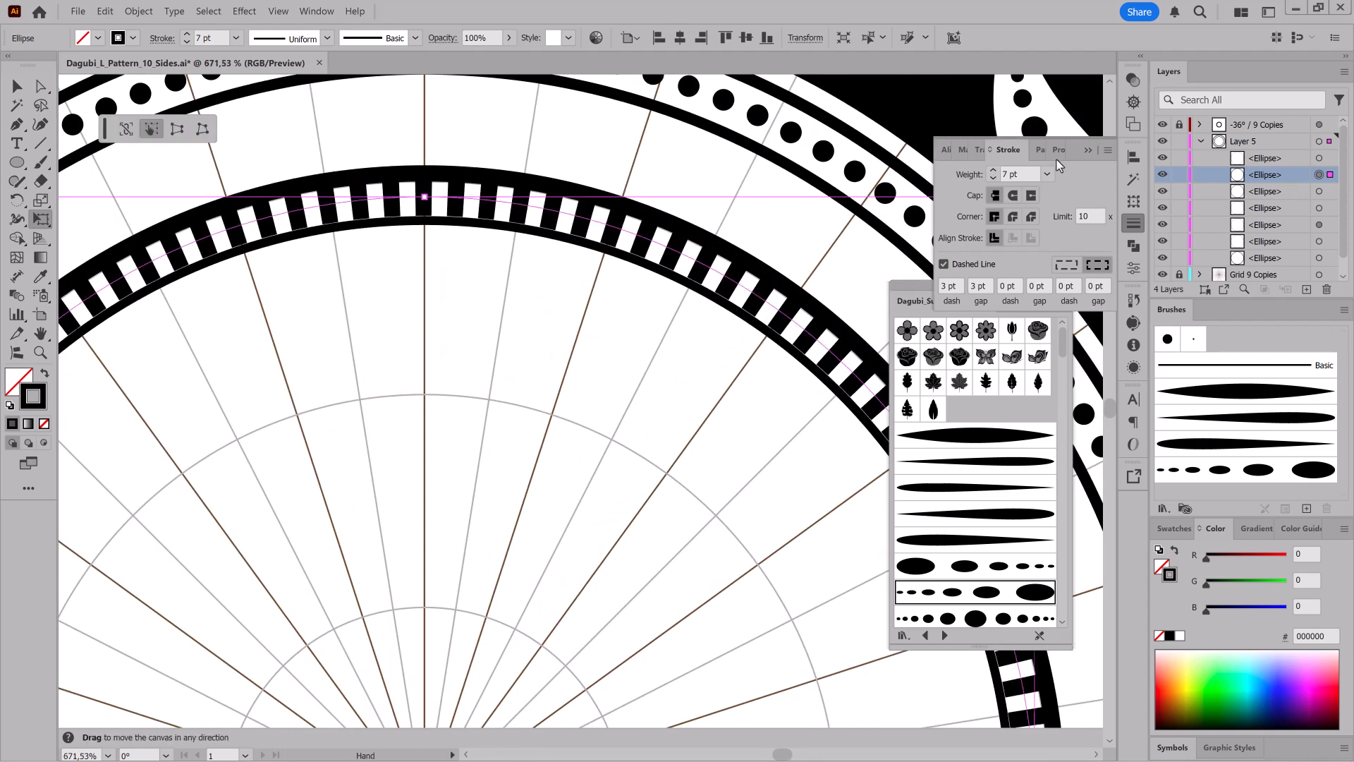
# Step: Scale the innermost solid ring slightly to line up with the inner ends of the dashes
pyautogui.click(1318, 158)
pyautogui.moveTo(839, 286); pyautogui.dragTo(653, 308)
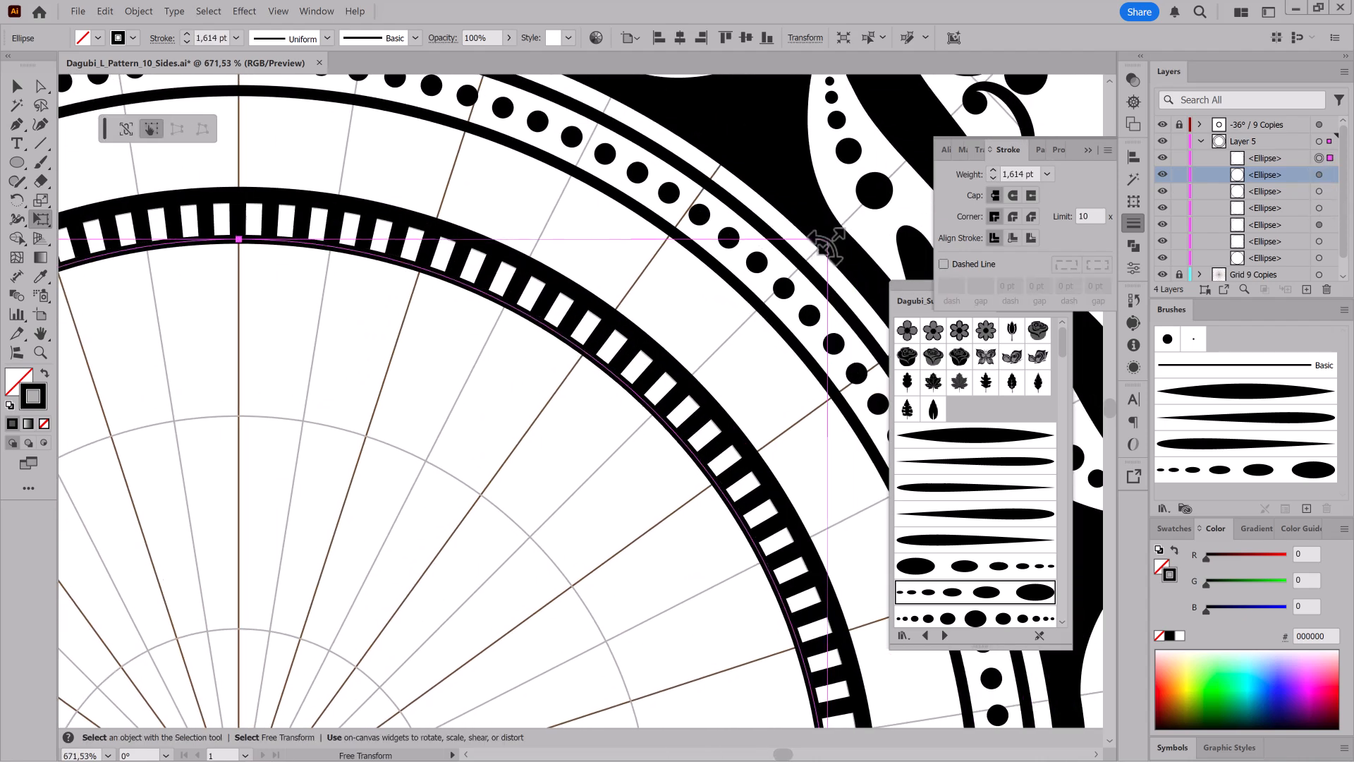
pyautogui.moveTo(704, 437); pyautogui.dragTo(655, 455)
pyautogui.moveTo(557, 705); pyautogui.dragTo(680, 452)
pyautogui.moveTo(721, 400); pyautogui.dragTo(525, 357)
pyautogui.moveTo(746, 348); pyautogui.dragTo(705, 373)
# Step: Duplicate the innermost solid ring and scale the copy slightly smaller, leaving a narrow white gap
pyautogui.moveTo(1289, 161); pyautogui.dragTo(1306, 289)
pyautogui.scroll(3, 733, 304)
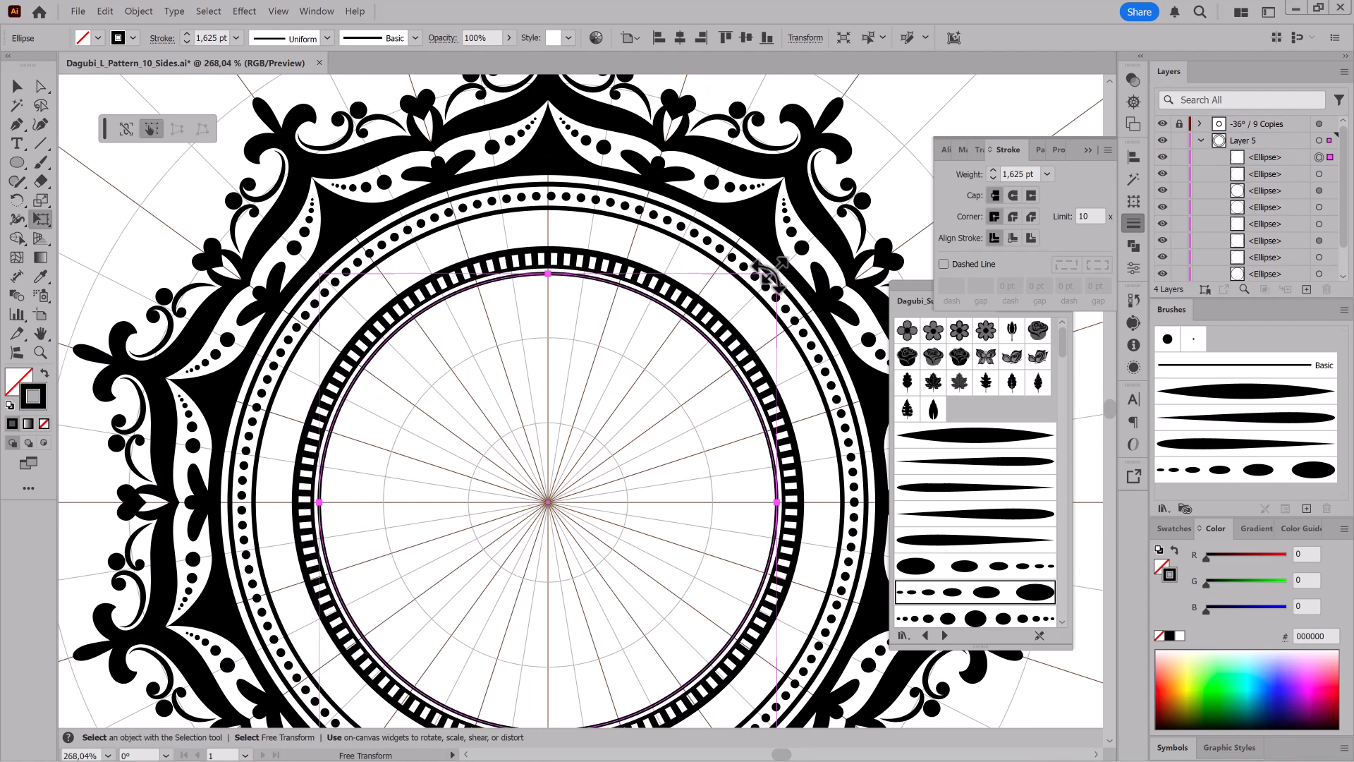
pyautogui.scroll(8, 614, 281)
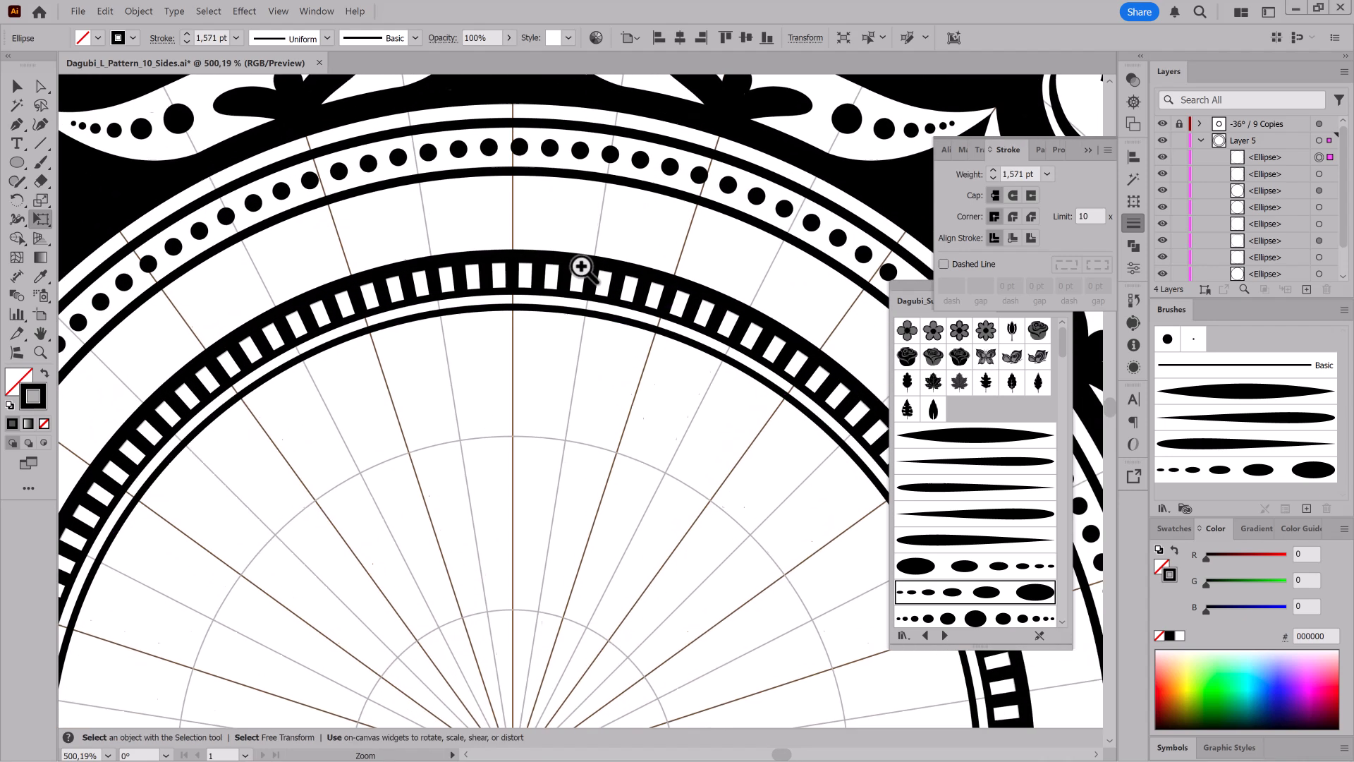
# Step: Lock Layer 5 and unlock and activate the -36° / 9 Copies layer for painting with the Paintbrush
pyautogui.click(45, 164)
pyautogui.click(1200, 141)
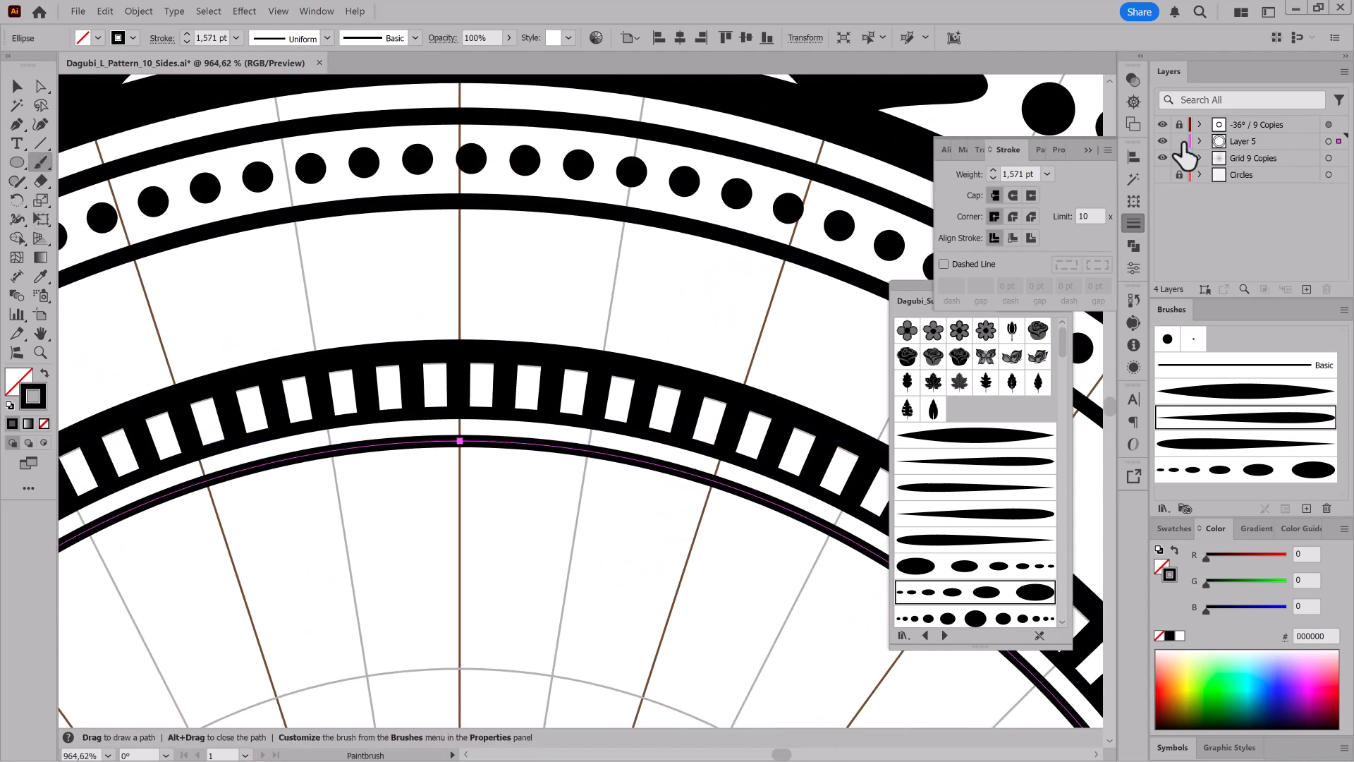
pyautogui.click(1179, 141)
pyautogui.click(1179, 125)
pyautogui.click(1252, 126)
pyautogui.click(1088, 150)
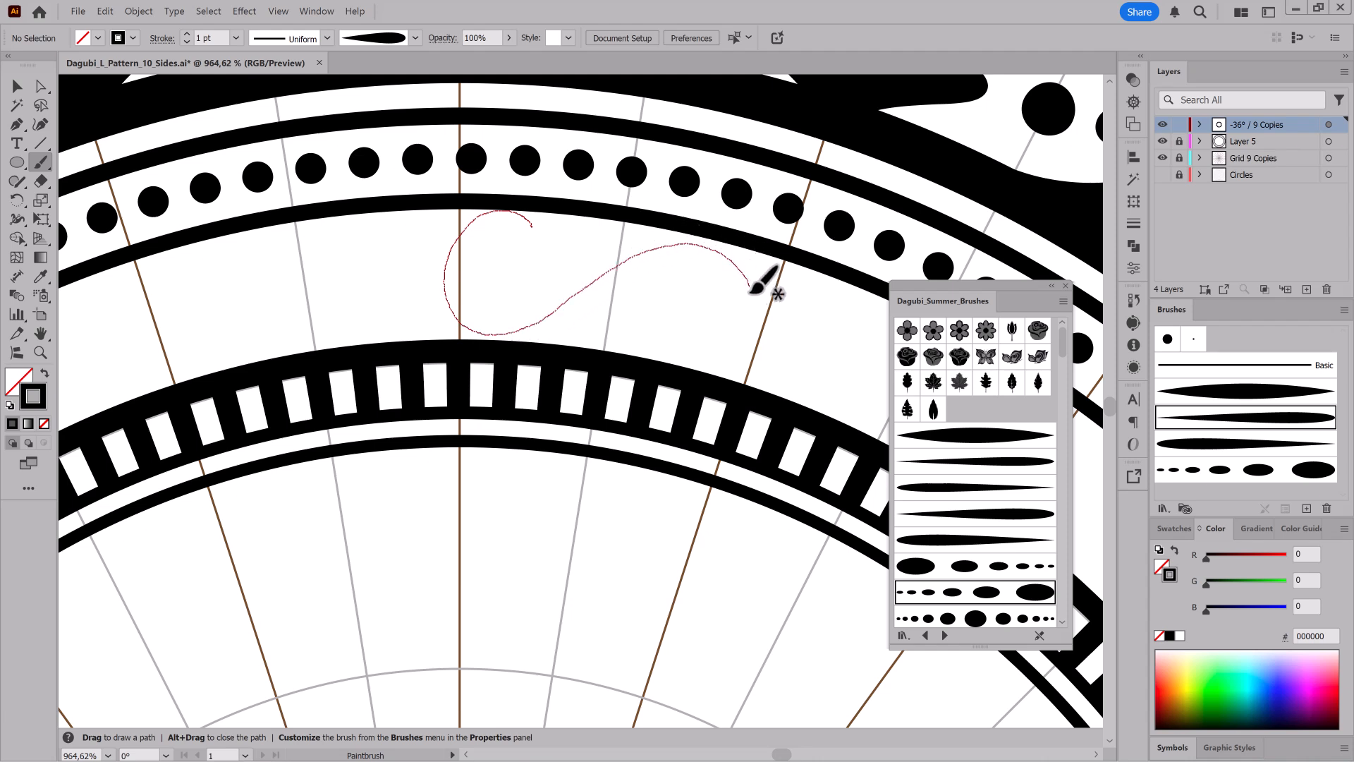
# Step: Paint an S-shaped curl between the dotted and dashed bands and set its stroke weight to 0.25 pt
pyautogui.moveTo(649, 327); pyautogui.dragTo(650, 320)
pyautogui.hotkey('ctrl', 'a')
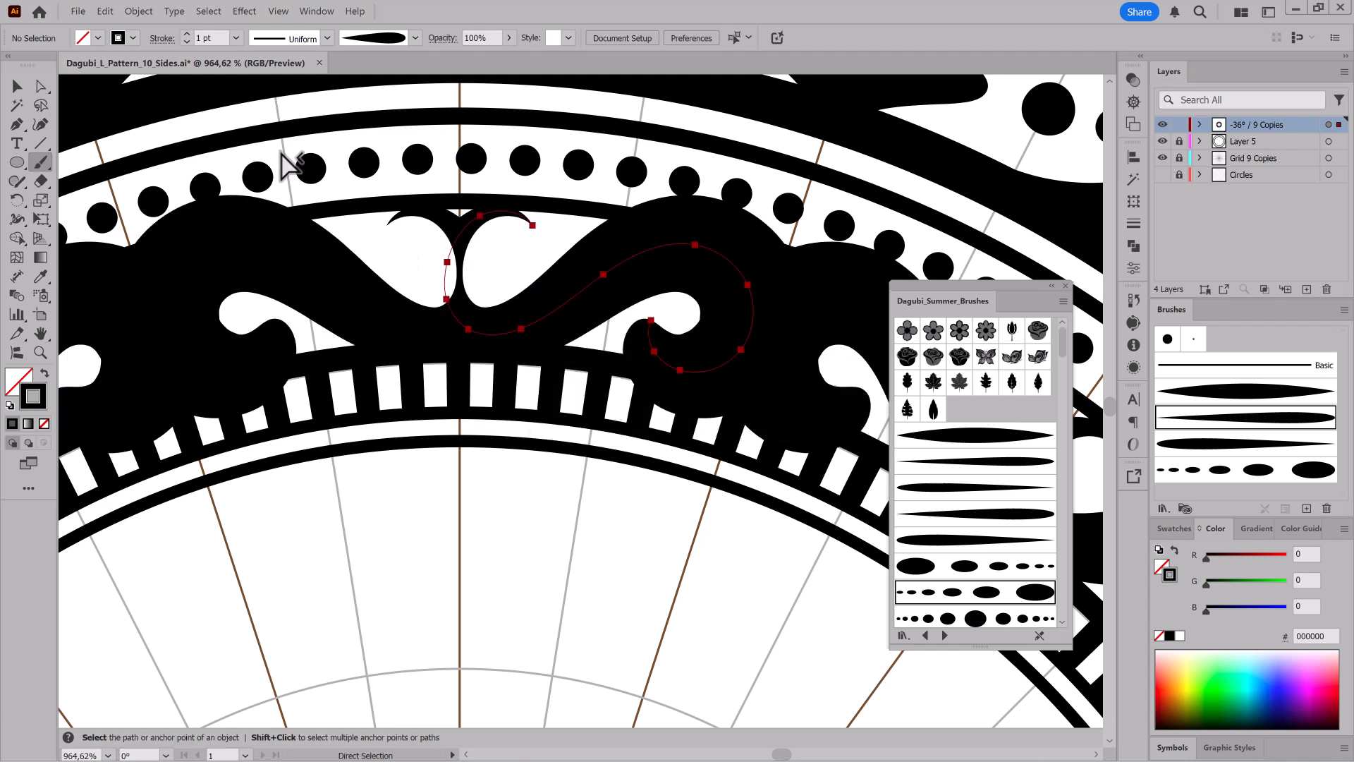
pyautogui.click(187, 43)
pyautogui.click(187, 43)
pyautogui.click(187, 43)
# Step: Fit the S-curl between the two ring bands by scaling it down slightly and rotating it with Free Transform
pyautogui.press('e')
pyautogui.moveTo(445, 212); pyautogui.dragTo(459, 221)
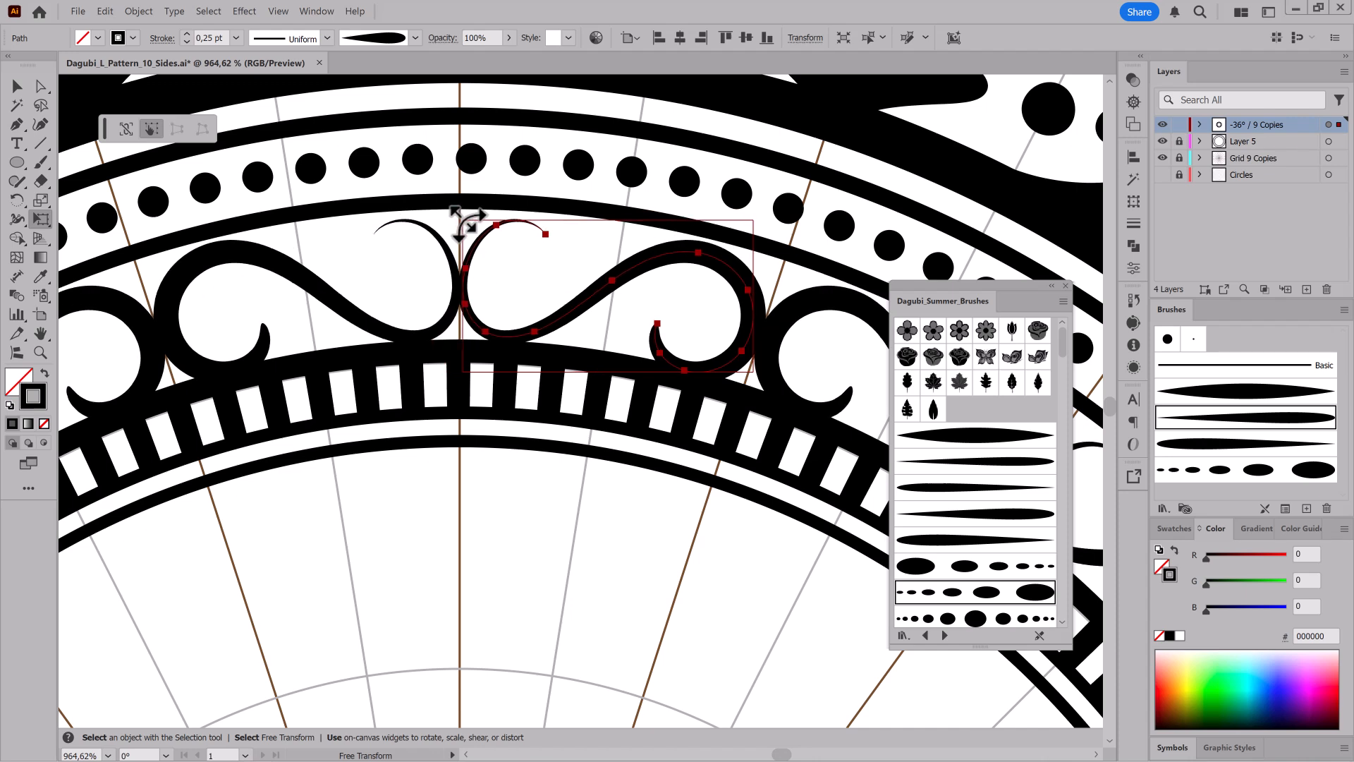
pyautogui.moveTo(755, 212); pyautogui.dragTo(756, 208)
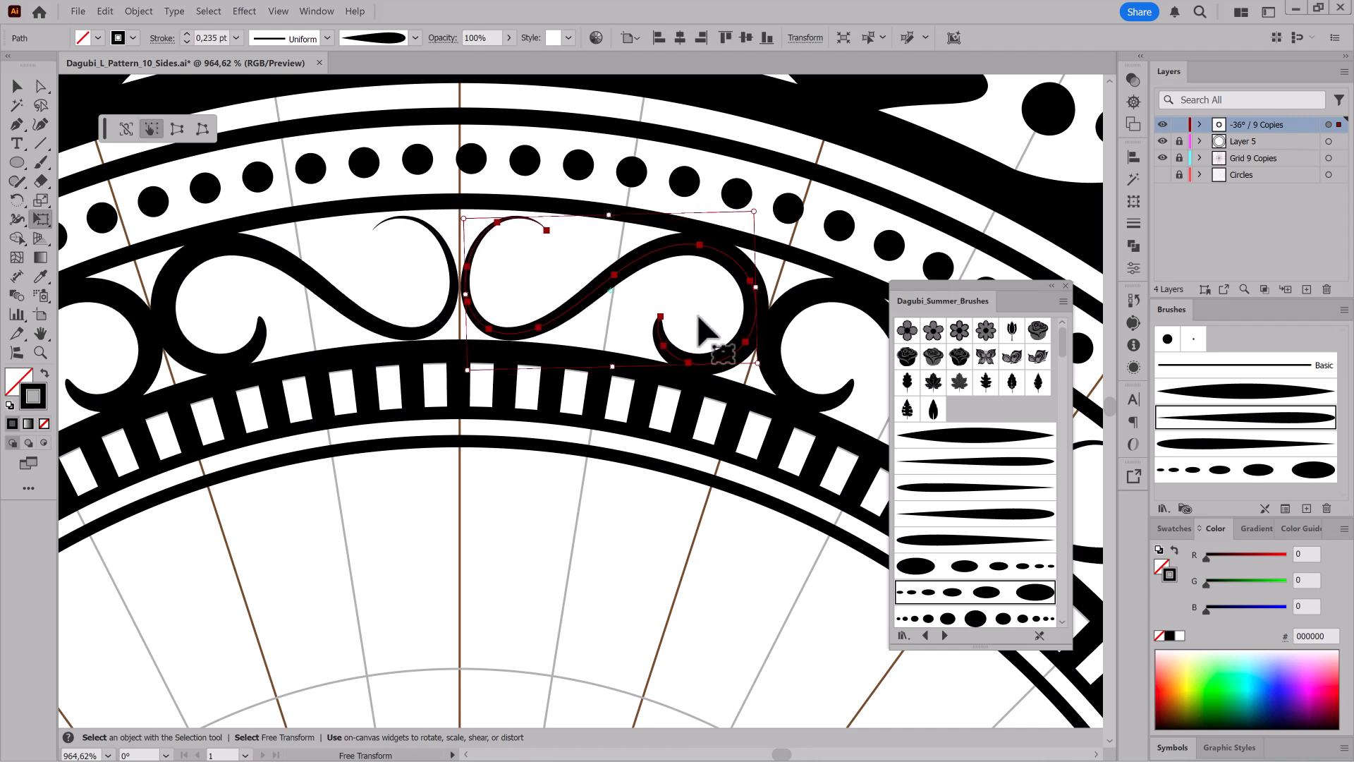
# Step: Simplify the S-curl's path to reduce its anchor points
pyautogui.click(105, 11)
pyautogui.moveTo(138, 12)
pyautogui.moveTo(218, 298)
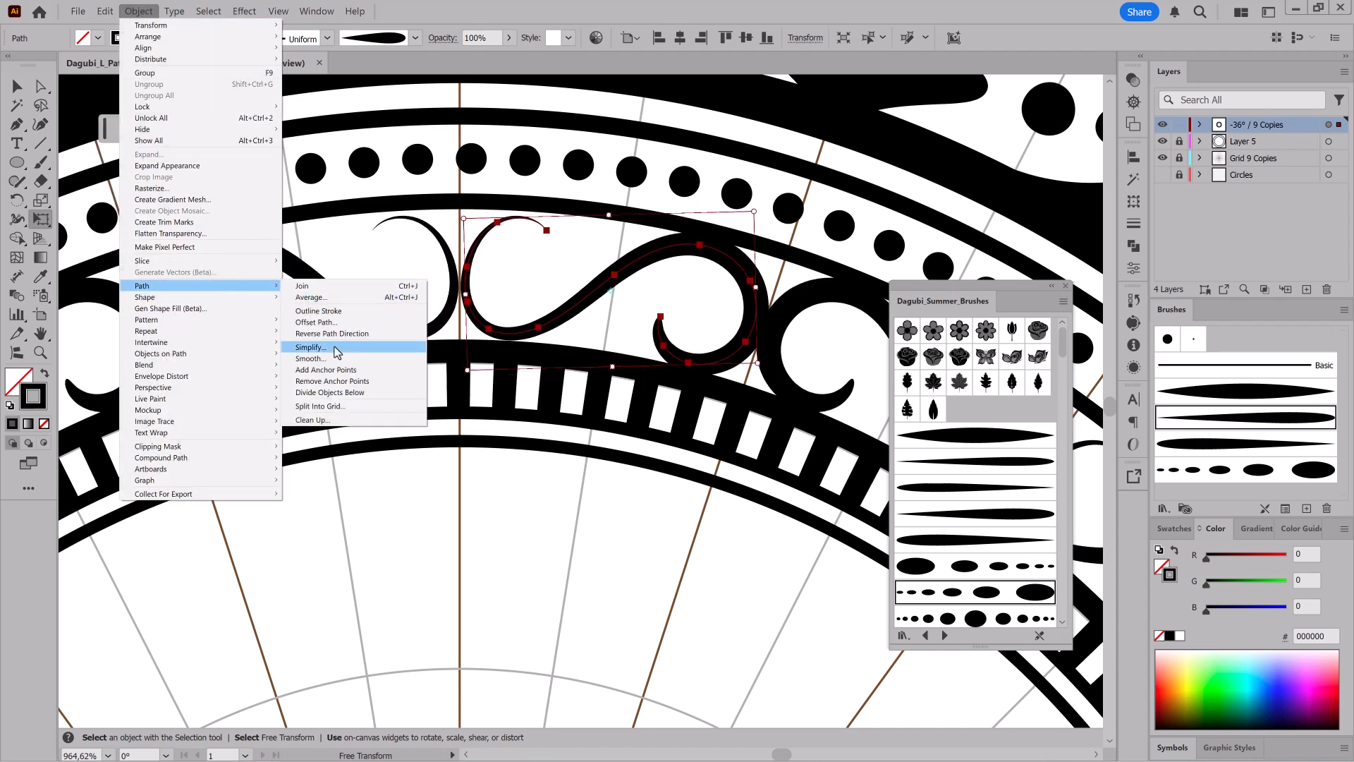
pyautogui.click(337, 350)
pyautogui.click(1131, 445)
# Step: Reshape the S-curl's anchors and handles near the vertical axis so it touches its mirrored copy
pyautogui.click(39, 88)
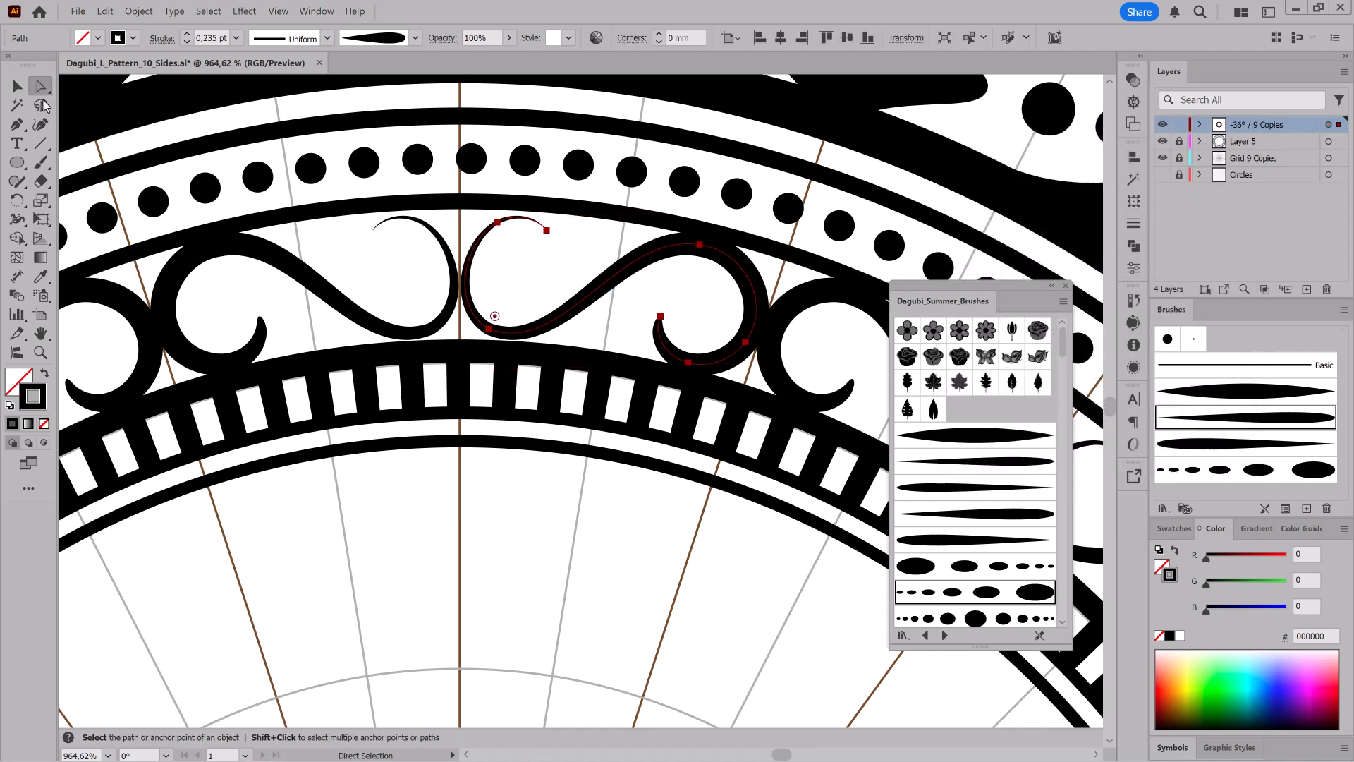
pyautogui.click(497, 223)
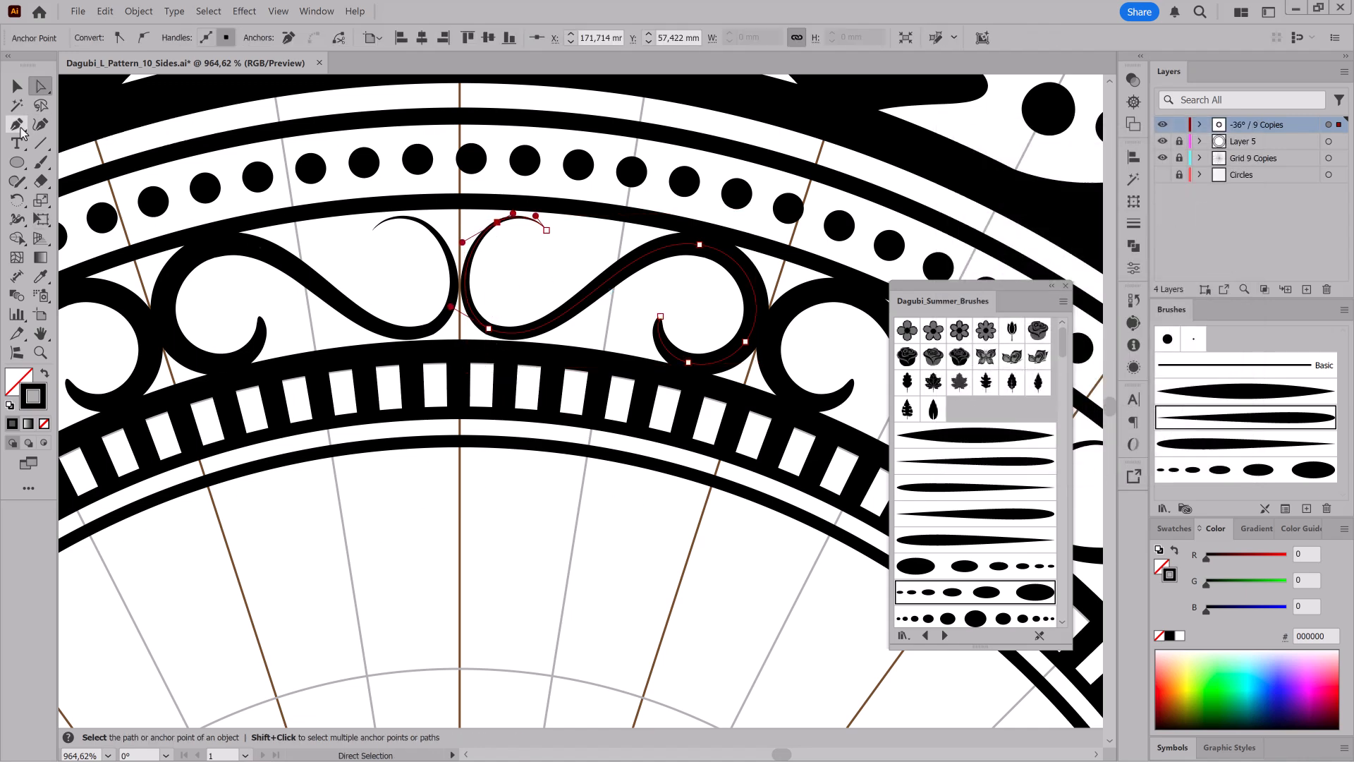
pyautogui.press('+')
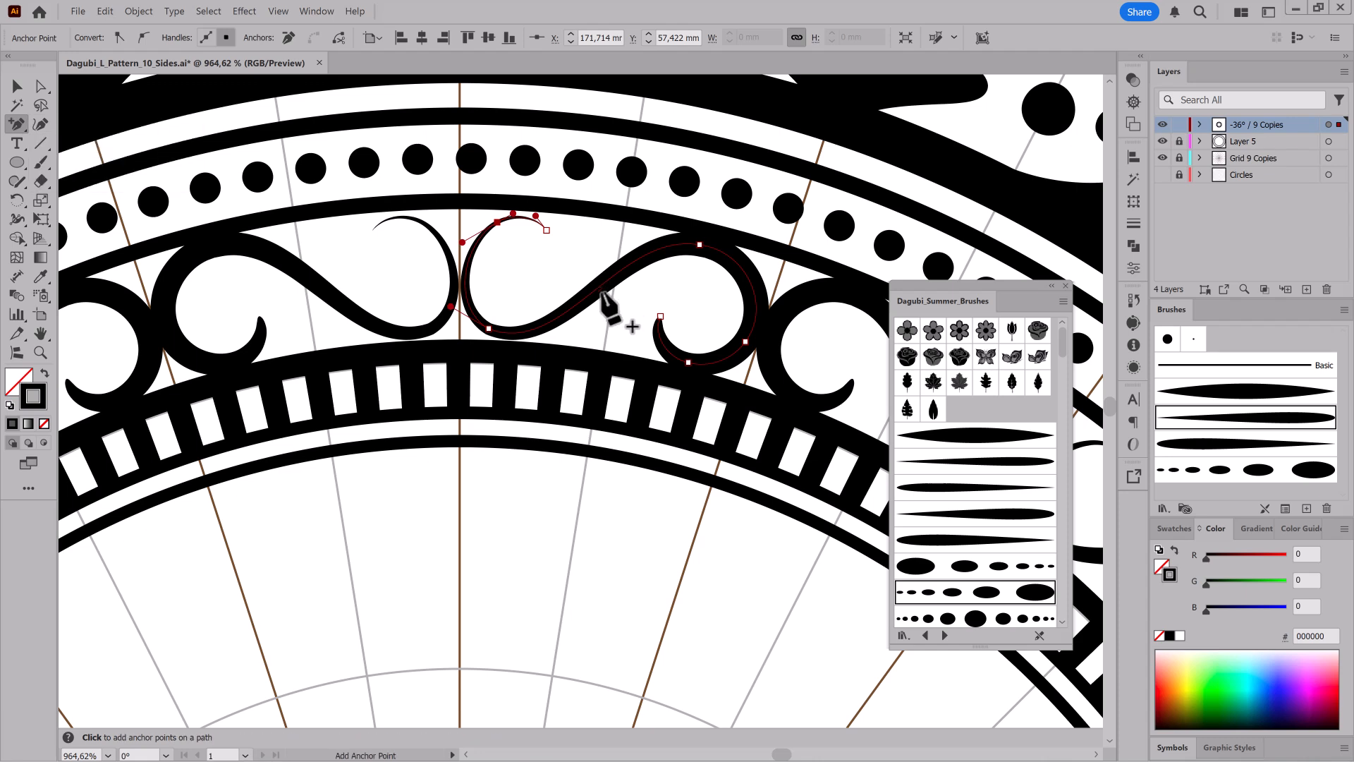
pyautogui.click(105, 11)
pyautogui.click(127, 25)
pyautogui.press('a')
pyautogui.moveTo(489, 328); pyautogui.dragTo(513, 333)
pyautogui.moveTo(585, 361); pyautogui.dragTo(515, 336)
pyautogui.moveTo(497, 222); pyautogui.dragTo(461, 215)
pyautogui.moveTo(472, 334); pyautogui.dragTo(480, 321)
# Step: Move the S-curl's upper end point slightly outward and adjust its handle to round the tip
pyautogui.click(549, 231)
pyautogui.moveTo(533, 205); pyautogui.dragTo(526, 190)
pyautogui.moveTo(547, 235)
pyautogui.mouseDown()
pyautogui.moveTo(546, 224)
pyautogui.moveTo(558, 236)
pyautogui.mouseUp()
pyautogui.moveTo(538, 190); pyautogui.dragTo(531, 185)
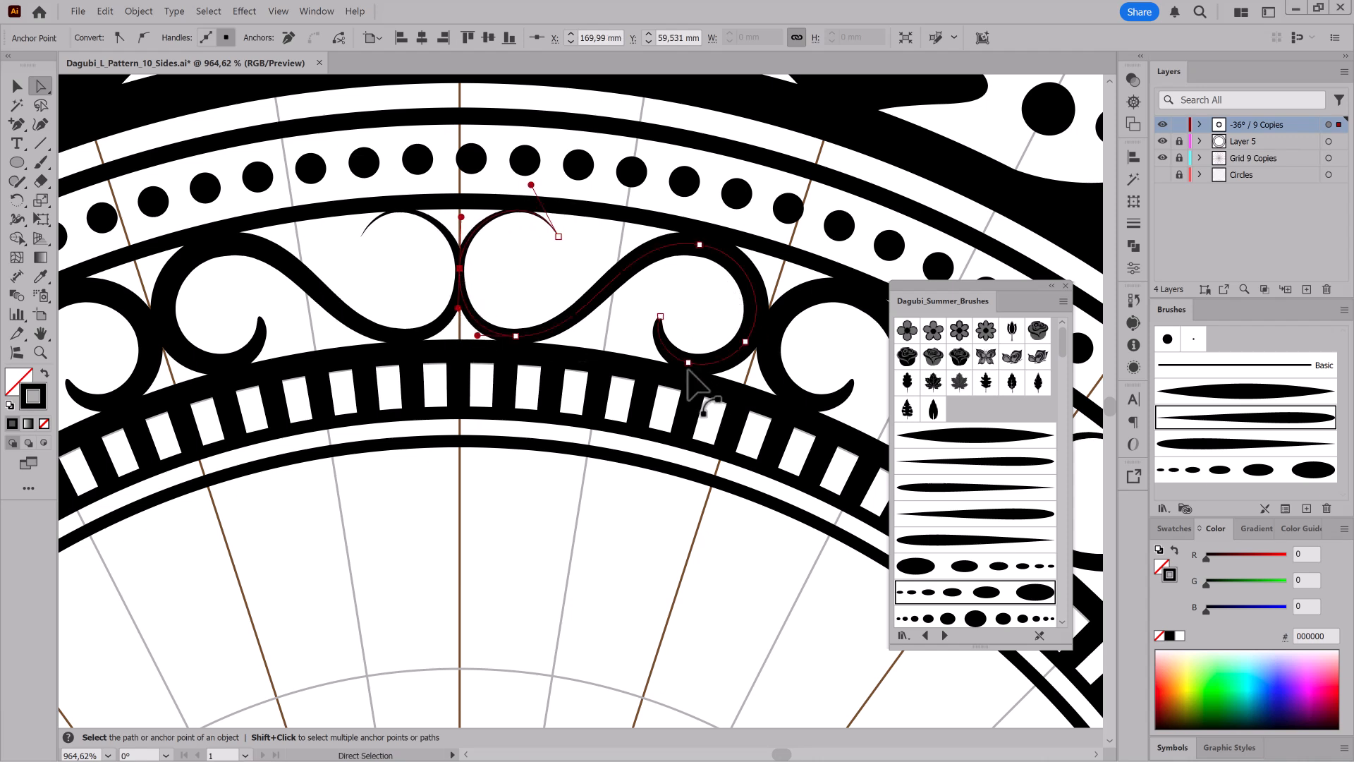
# Step: Refine the S-curl's lower bend and upper tip by adjusting their anchors and handles
pyautogui.moveTo(517, 337); pyautogui.dragTo(594, 347)
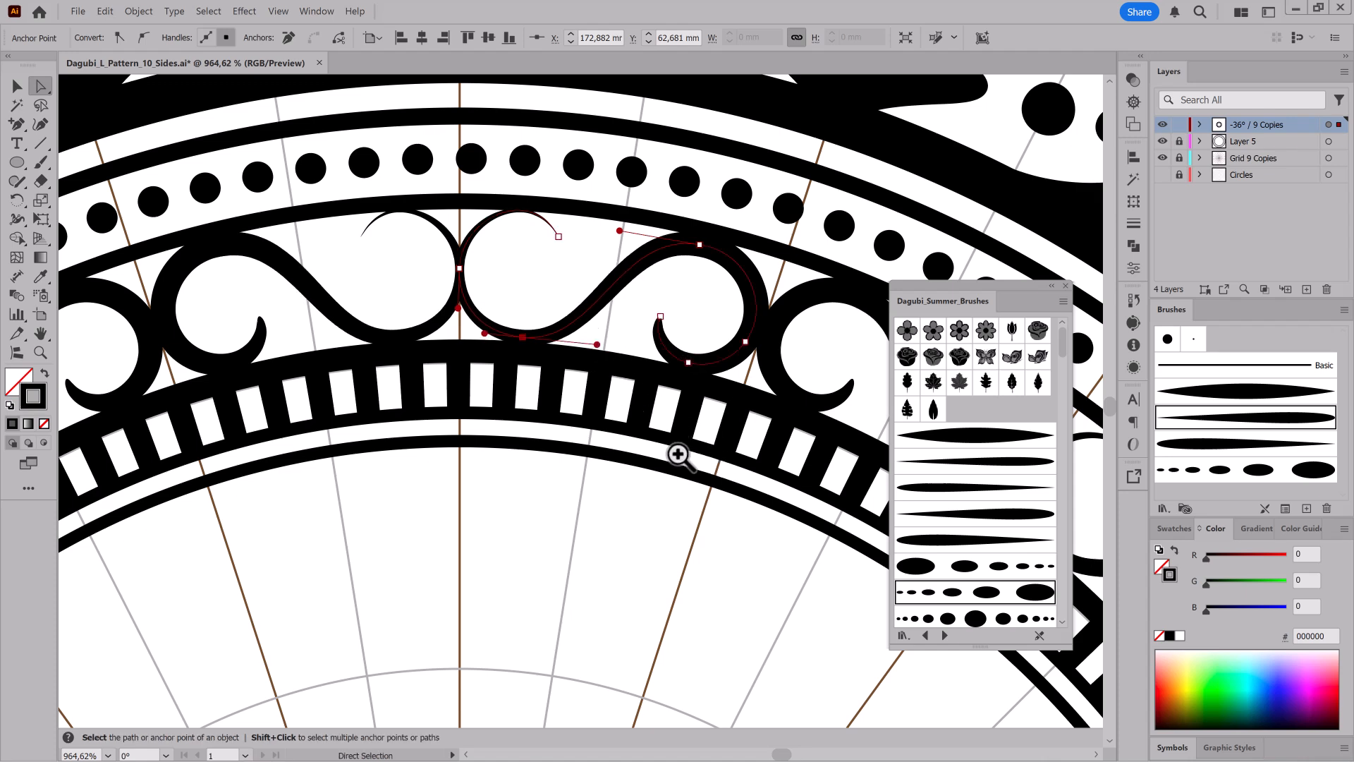
pyautogui.moveTo(524, 235); pyautogui.dragTo(592, 237)
pyautogui.moveTo(603, 238); pyautogui.dragTo(586, 257)
pyautogui.moveTo(523, 136); pyautogui.dragTo(546, 113)
# Step: Add an anchor point at the top of the S-curl and adjust the handles to round the tip further inward
pyautogui.press('+')
pyautogui.click(507, 181)
pyautogui.click(41, 86)
pyautogui.moveTo(586, 257); pyautogui.dragTo(561, 286)
pyautogui.moveTo(546, 234); pyautogui.dragTo(611, 243)
# Step: Draw a black-filled circle about 1.74 mm wide without stroke inside the S-curl's upper tip
pyautogui.click(17, 162)
pyautogui.keyDown('ctrl'); pyautogui.click(656, 276); pyautogui.keyUp('ctrl')
pyautogui.click(1172, 550)
pyautogui.moveTo(498, 255)
pyautogui.mouseDown()
pyautogui.moveTo(581, 339)
pyautogui.moveTo(580, 290)
pyautogui.moveTo(504, 346)
pyautogui.mouseUp()
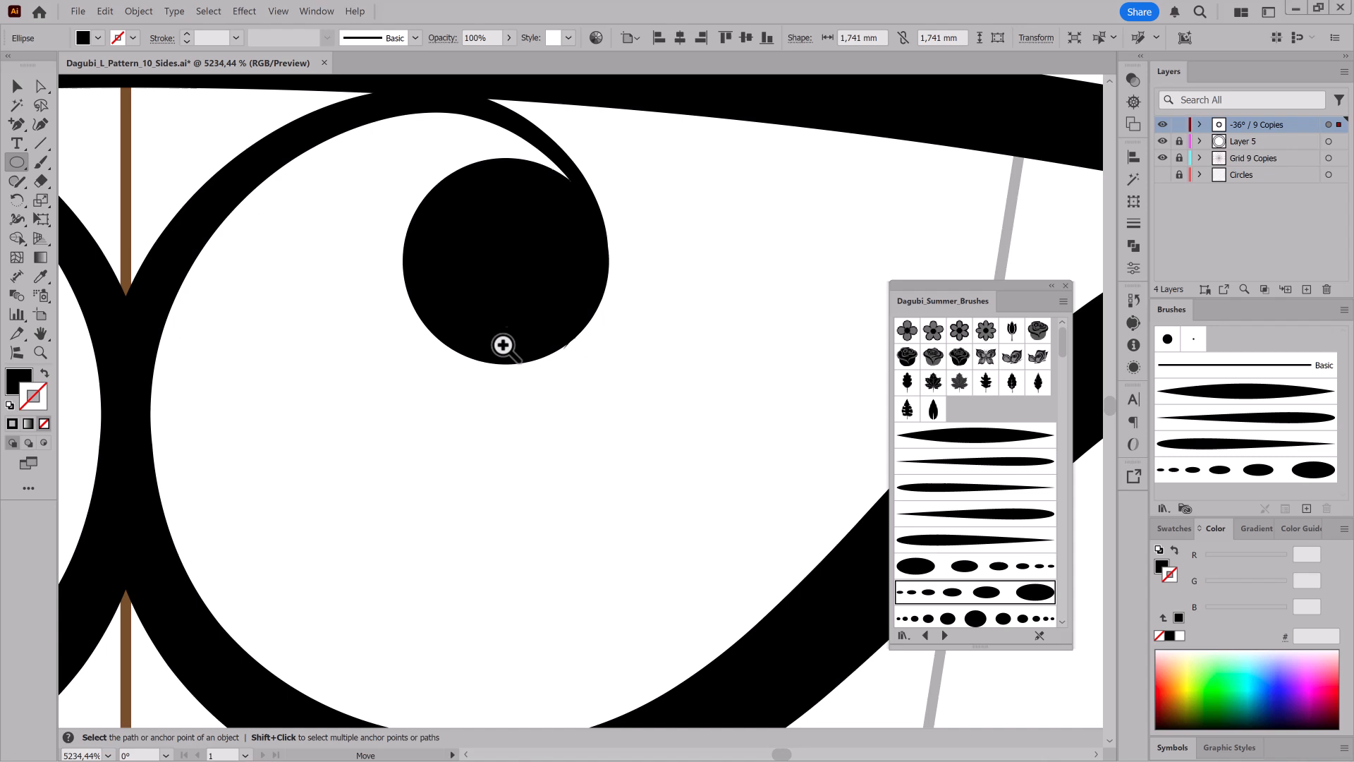
# Step: Adjust the end handle of the S-curl's tip so that it follows the black circle's edge
pyautogui.keyDown('ctrl'); pyautogui.click(565, 354); pyautogui.keyUp('ctrl')
pyautogui.press('a')
pyautogui.click(562, 341)
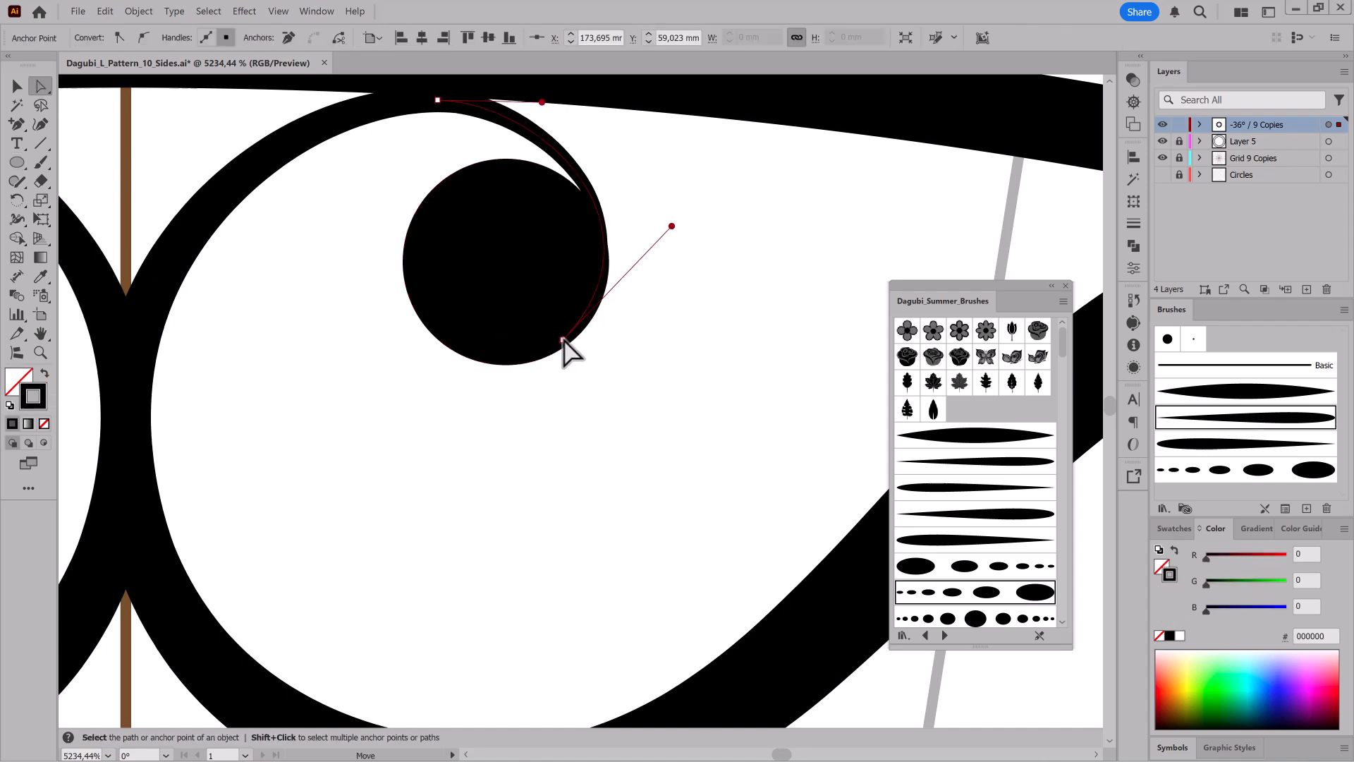
pyautogui.moveTo(674, 228); pyautogui.dragTo(671, 251)
pyautogui.moveTo(719, 317); pyautogui.dragTo(310, 264)
pyautogui.keyDown('ctrl'); pyautogui.click(863, 151); pyautogui.keyUp('ctrl')
# Step: Paint a 0.1 pt leaf stroke along the S-curl's middle with the art brush that tapers at both ends
pyautogui.moveTo(722, 388); pyautogui.dragTo(913, 468)
pyautogui.click(1226, 396)
pyautogui.scroll(3, 609, 351)
pyautogui.press('b')
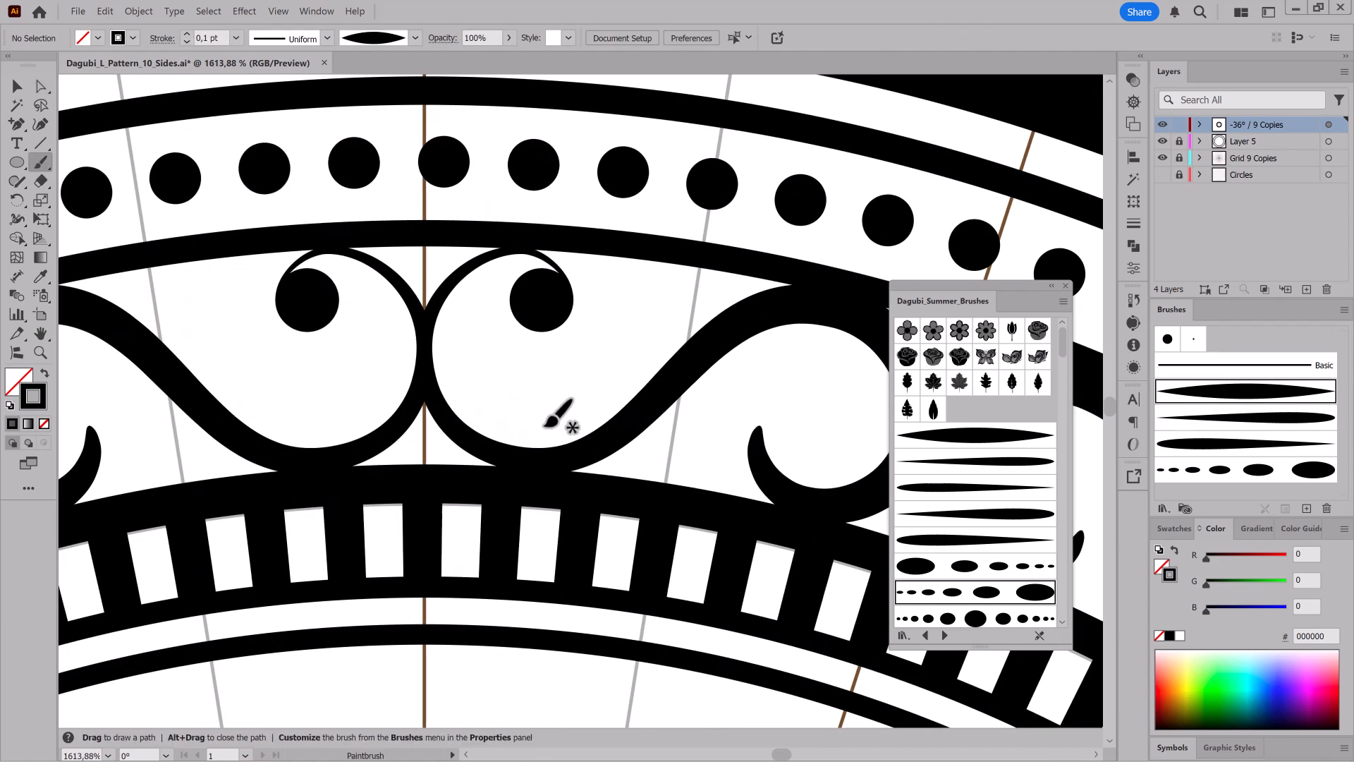
pyautogui.moveTo(705, 295); pyautogui.dragTo(711, 294)
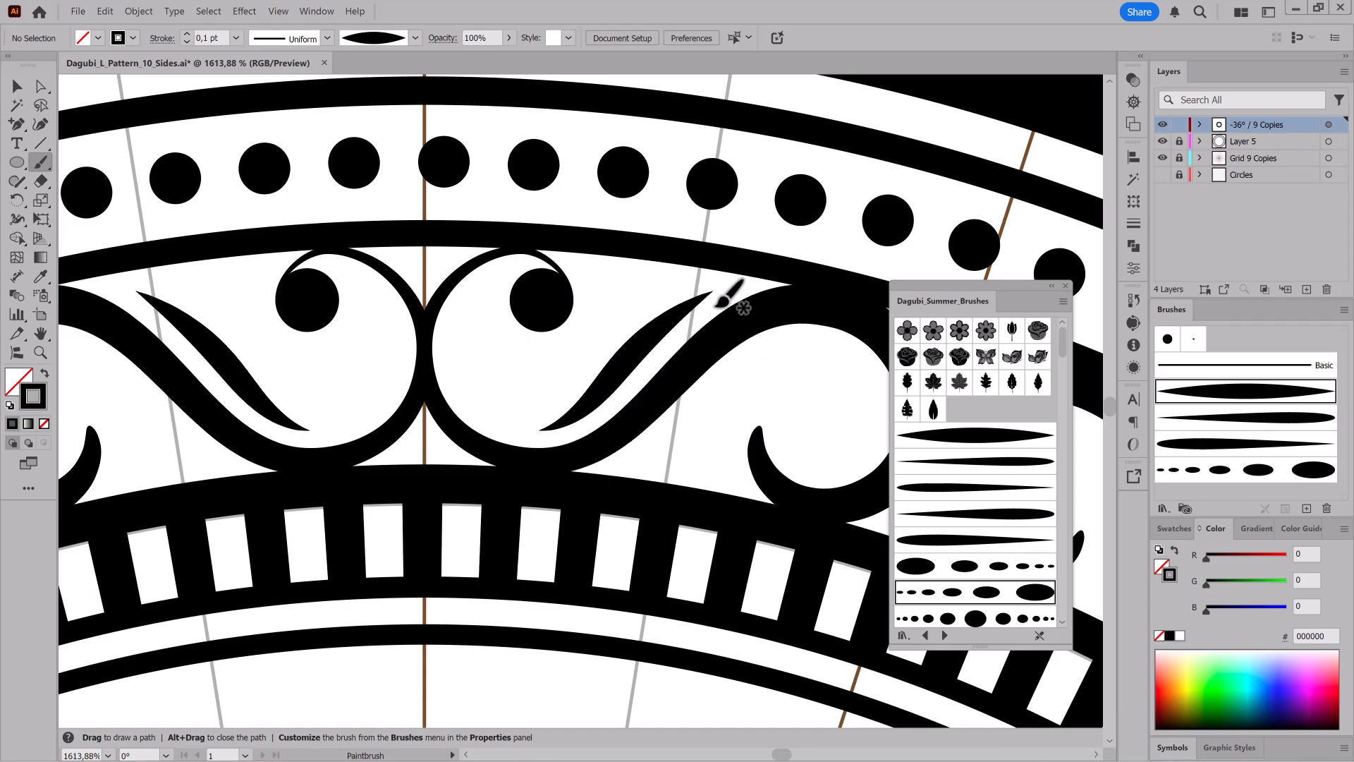
pyautogui.press('v')
pyautogui.click(711, 303)
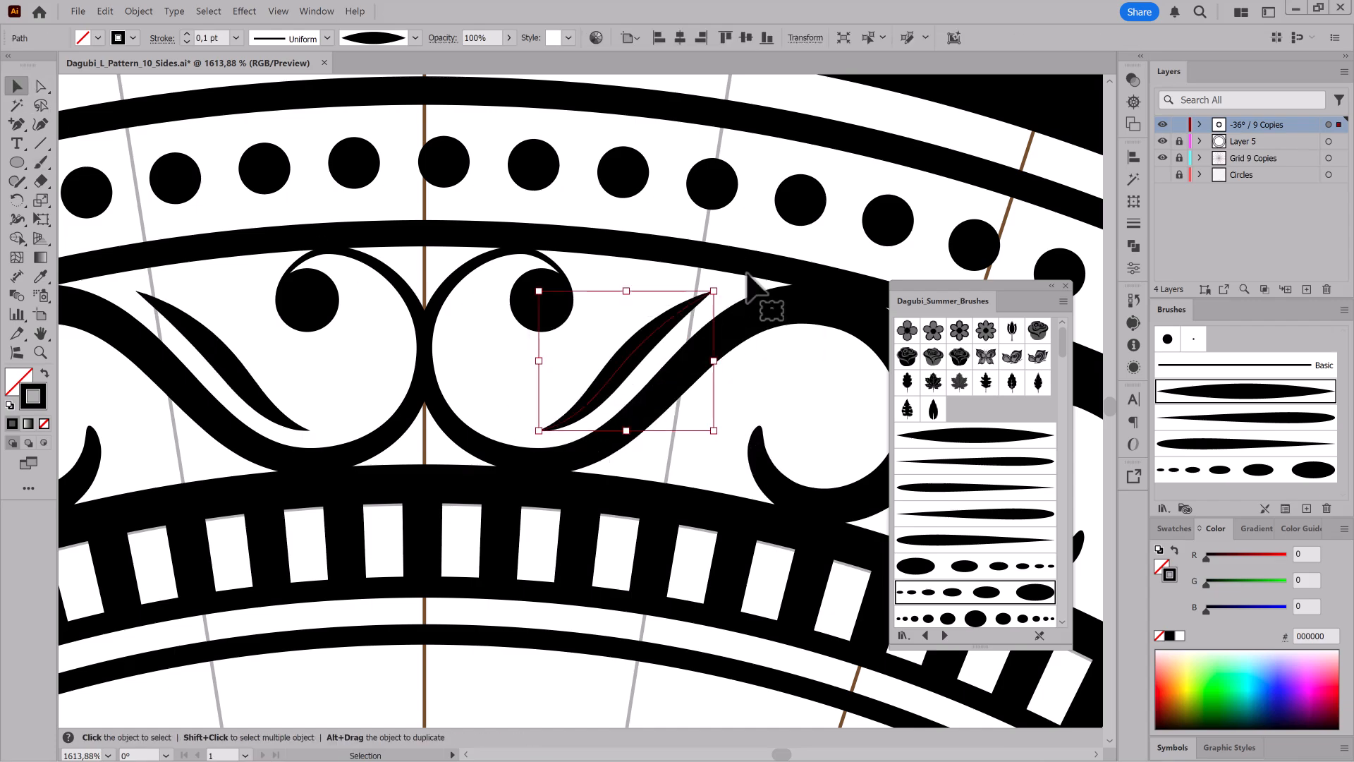
pyautogui.scroll(-10, 727, 296)
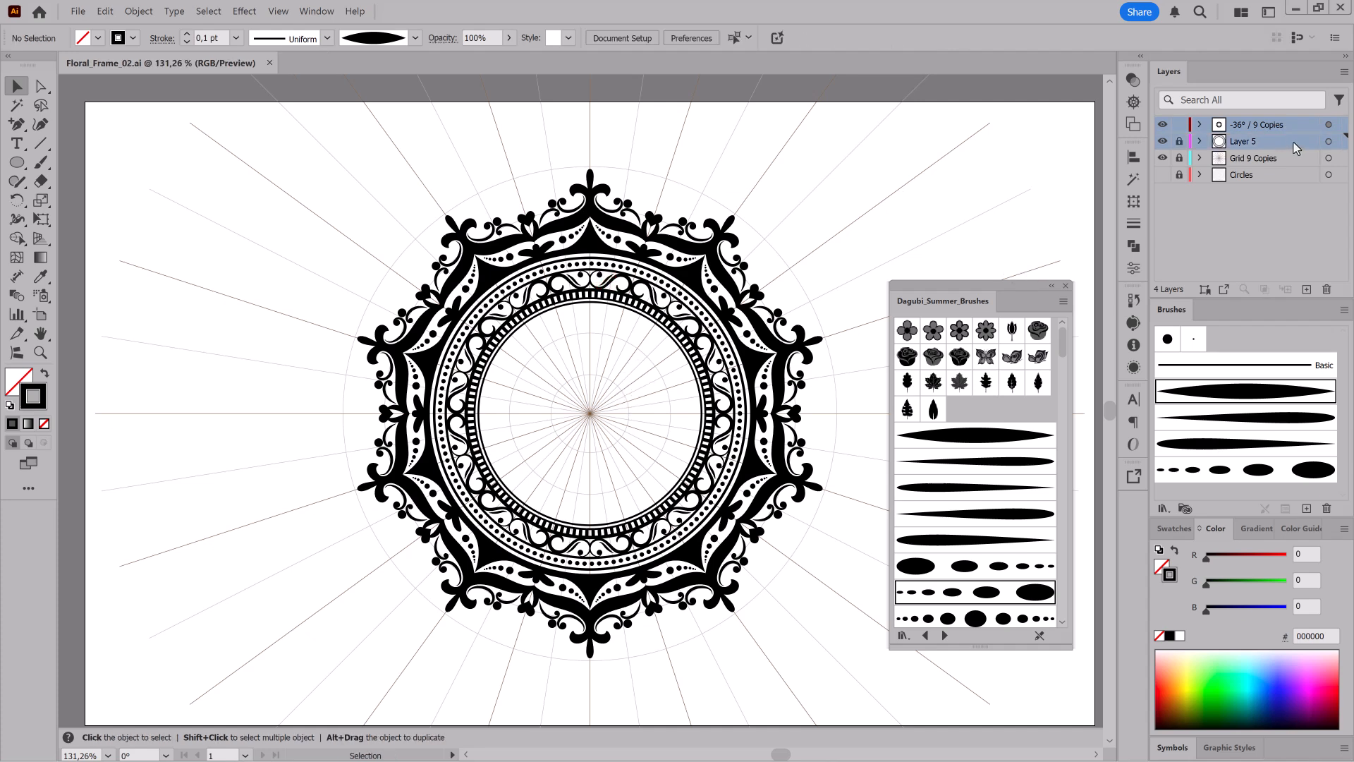
# Step: Duplicate the ornament and ring layers with the originals hidden, and convert the ornament copy's strokes to outlines
pyautogui.moveTo(1296, 148); pyautogui.dragTo(1307, 289)
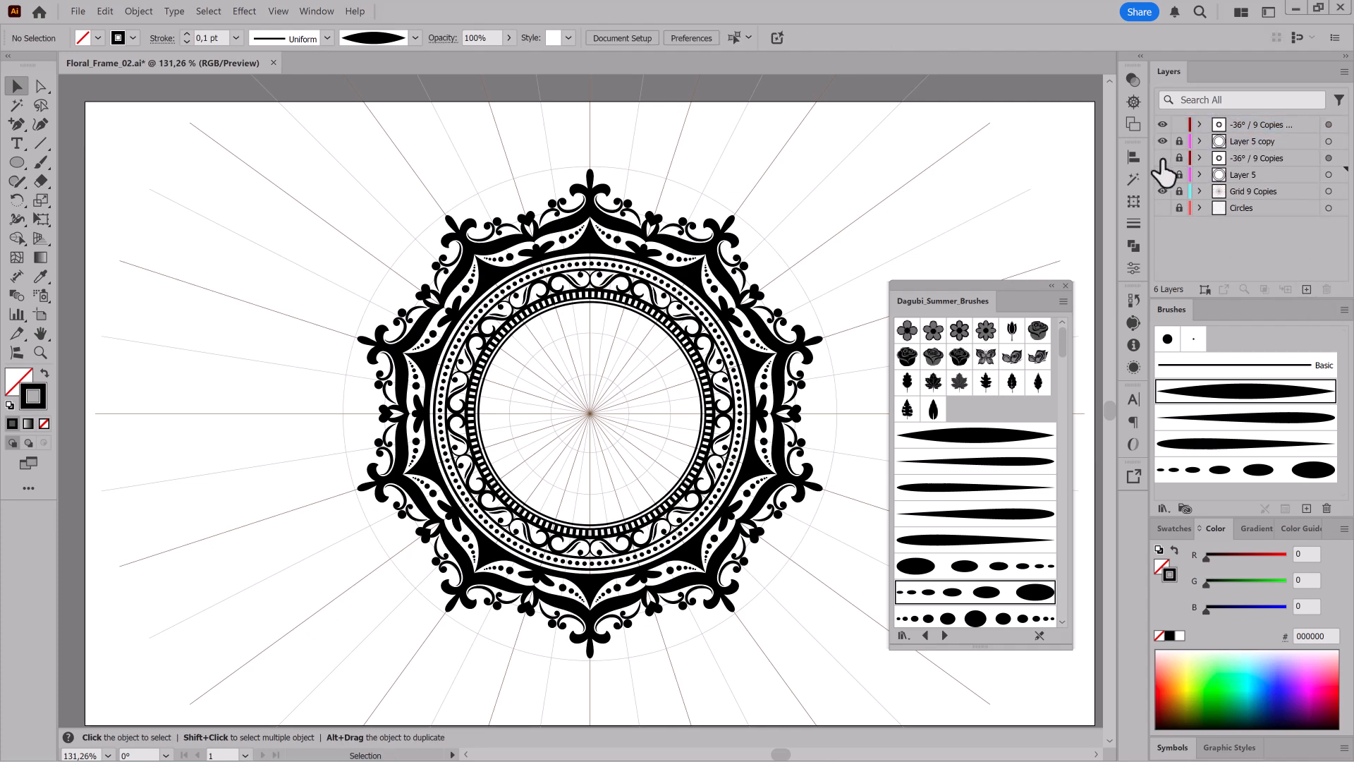
pyautogui.click(1328, 125)
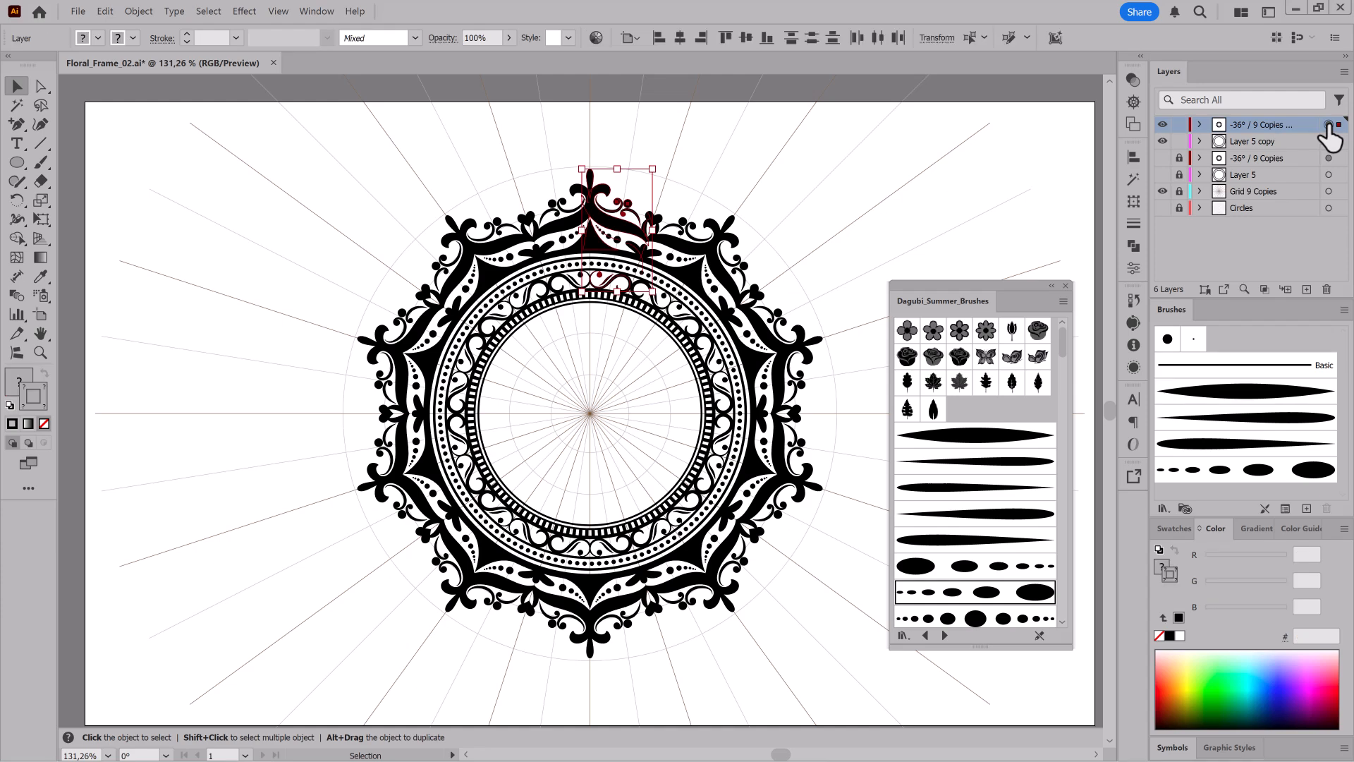
pyautogui.click(139, 12)
pyautogui.moveTo(151, 286)
pyautogui.click(320, 313)
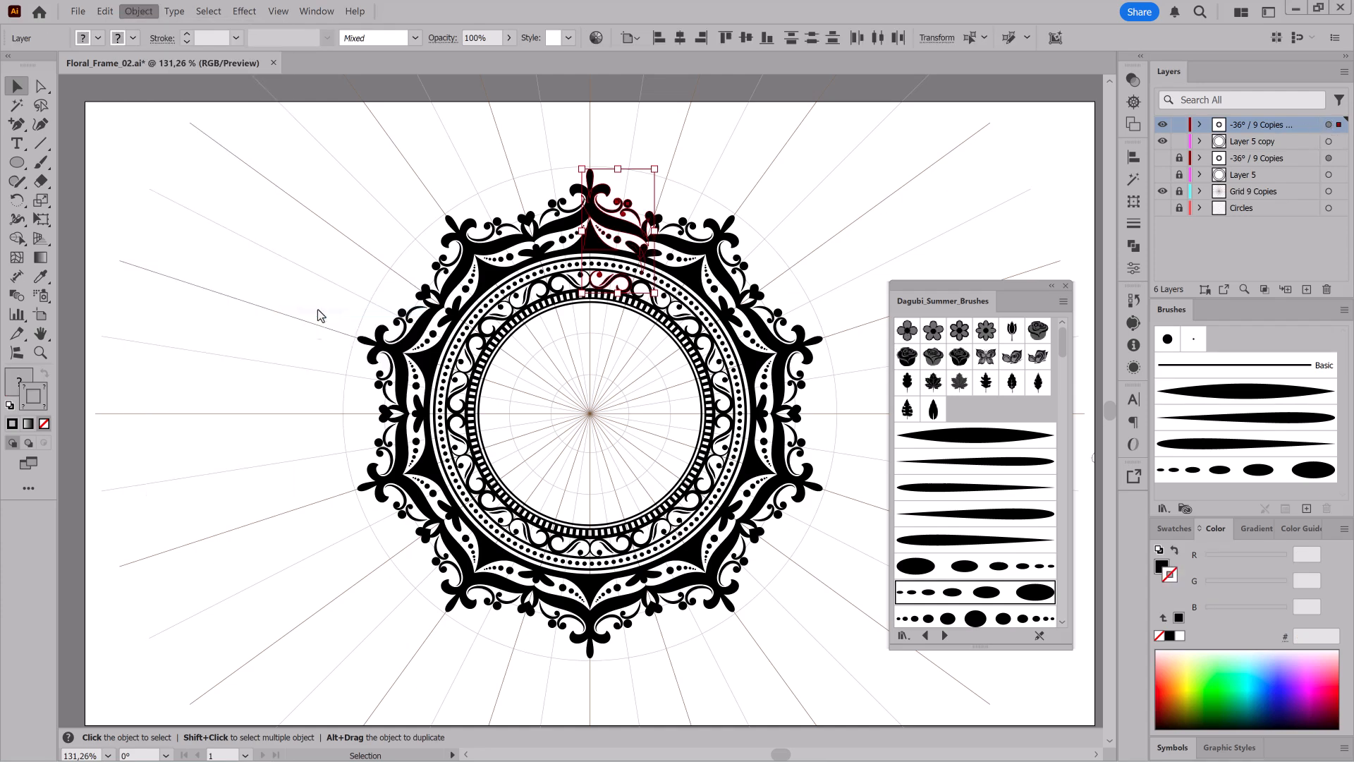
# Step: Change the duplicated ornament layer's highlight colour to teal in its layer options
pyautogui.moveTo(621, 266); pyautogui.dragTo(867, 486)
pyautogui.moveTo(805, 242); pyautogui.dragTo(806, 409)
pyautogui.doubleClick(1307, 127)
pyautogui.click(700, 366)
pyautogui.click(694, 474)
pyautogui.click(701, 473)
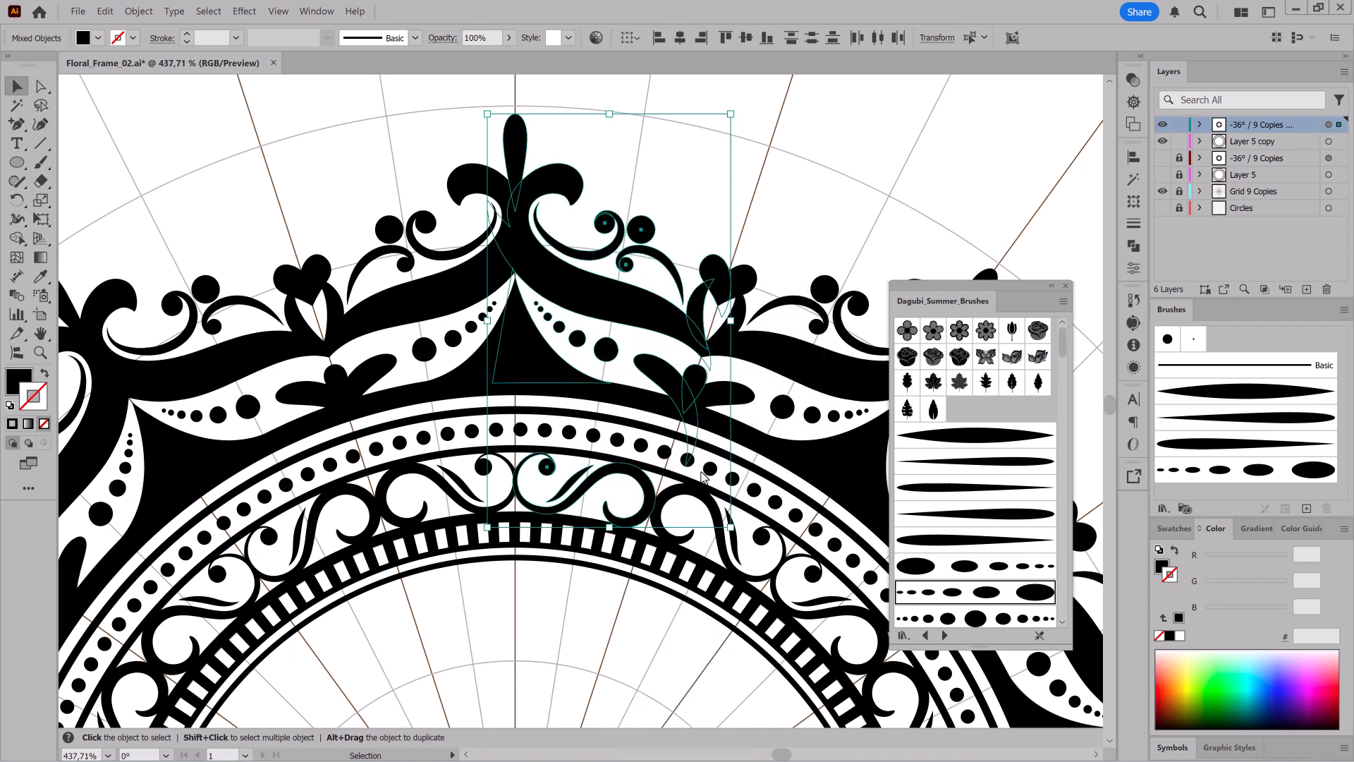
# Step: Simplify all outlined paths of the duplicated ornament layer
pyautogui.press('a')
pyautogui.click(138, 11)
pyautogui.moveTo(151, 286)
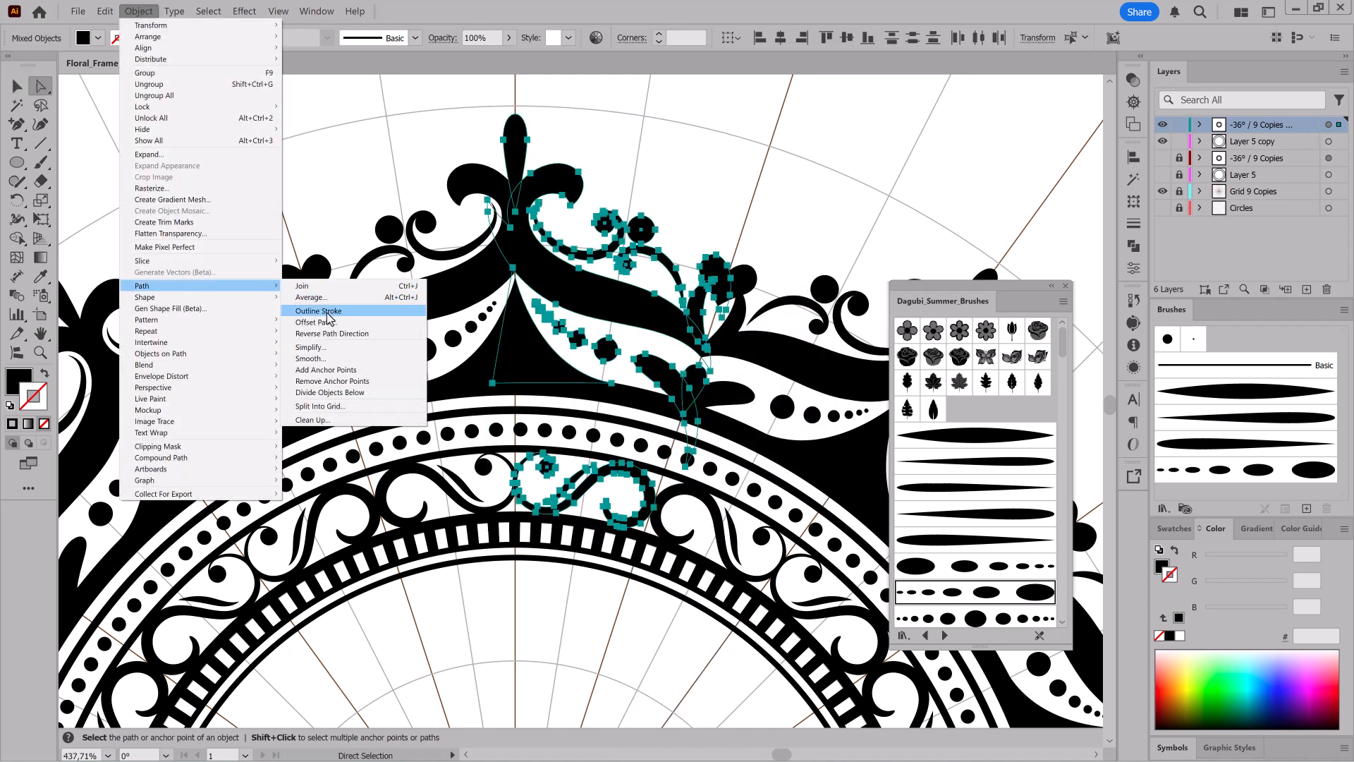
pyautogui.click(310, 347)
pyautogui.click(1124, 444)
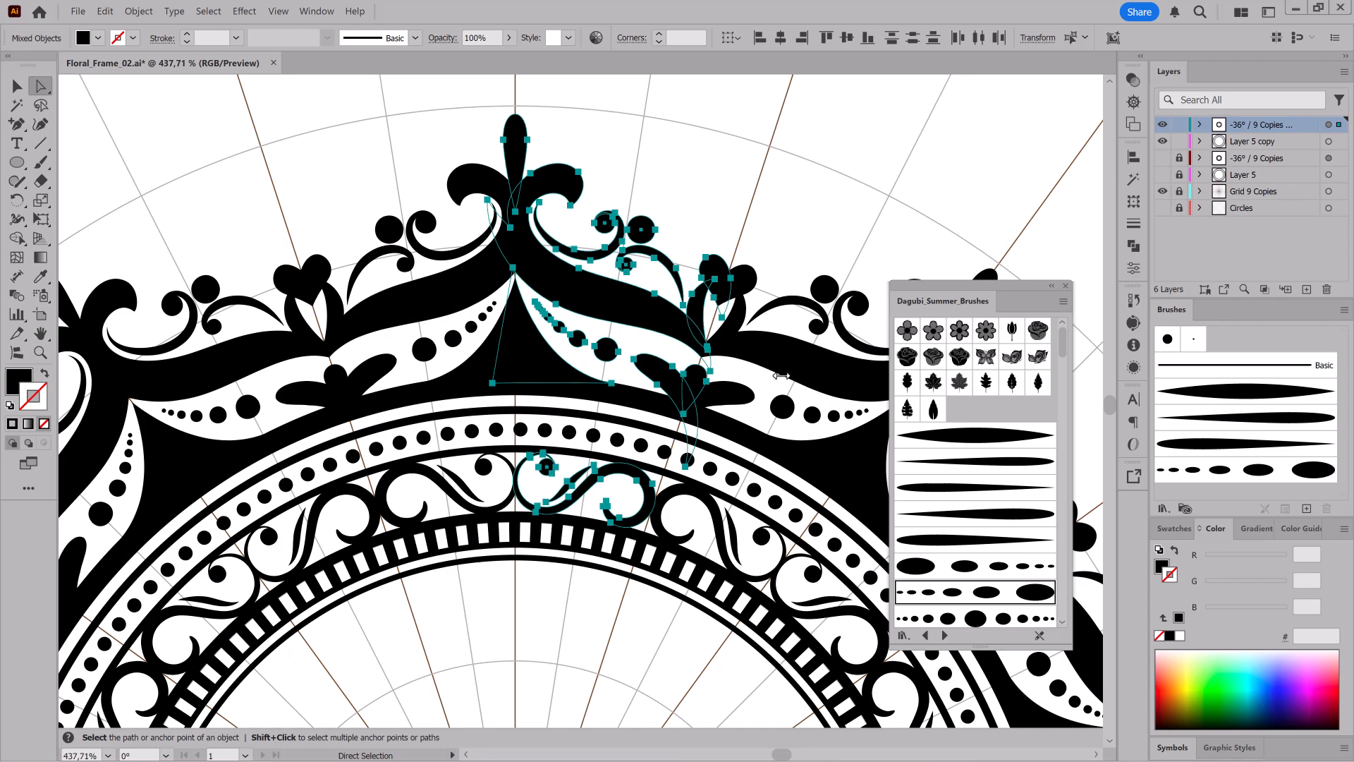
pyautogui.moveTo(772, 340); pyautogui.dragTo(732, 338)
pyautogui.scroll(-6, 731, 338)
pyautogui.moveTo(607, 451); pyautogui.dragTo(551, 300)
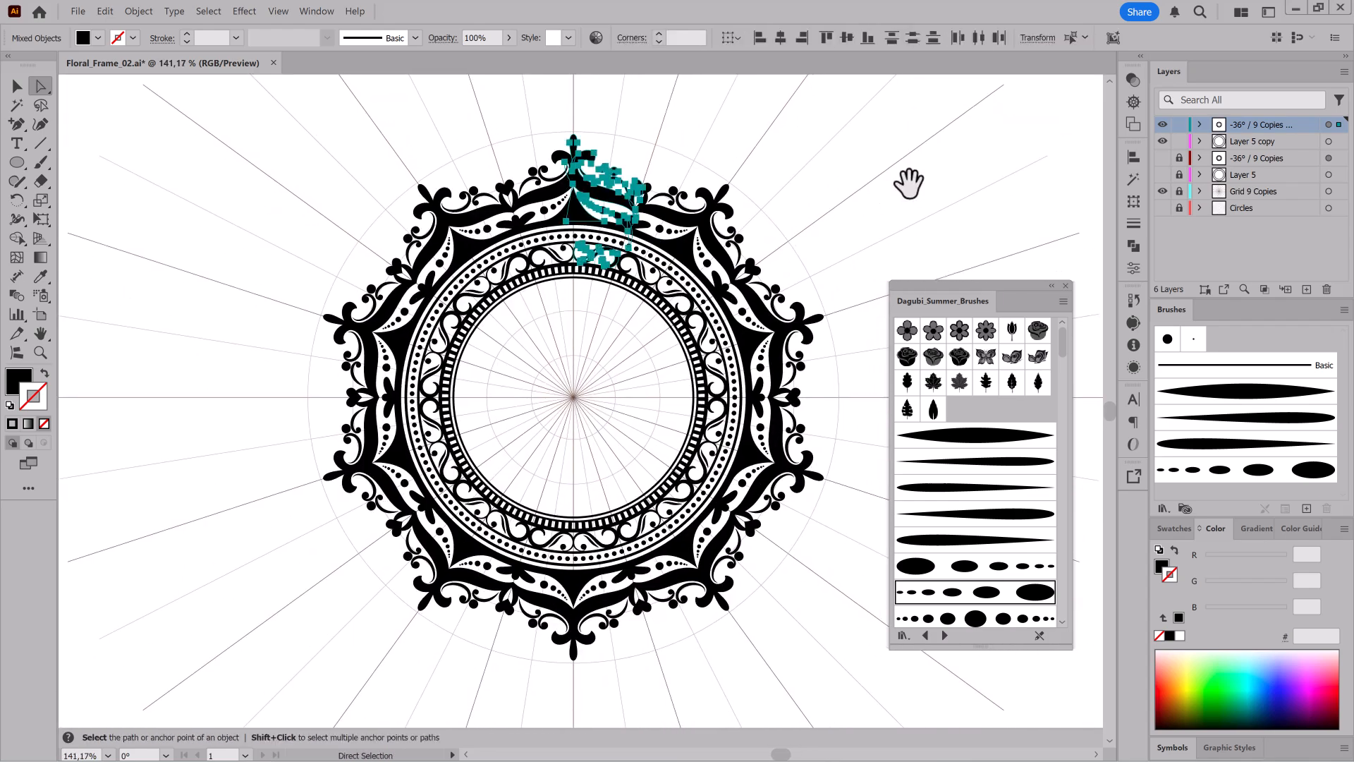
# Step: Deselect the ornament paths and unlock all locked objects
pyautogui.click(985, 180)
pyautogui.click(139, 11)
pyautogui.click(152, 122)
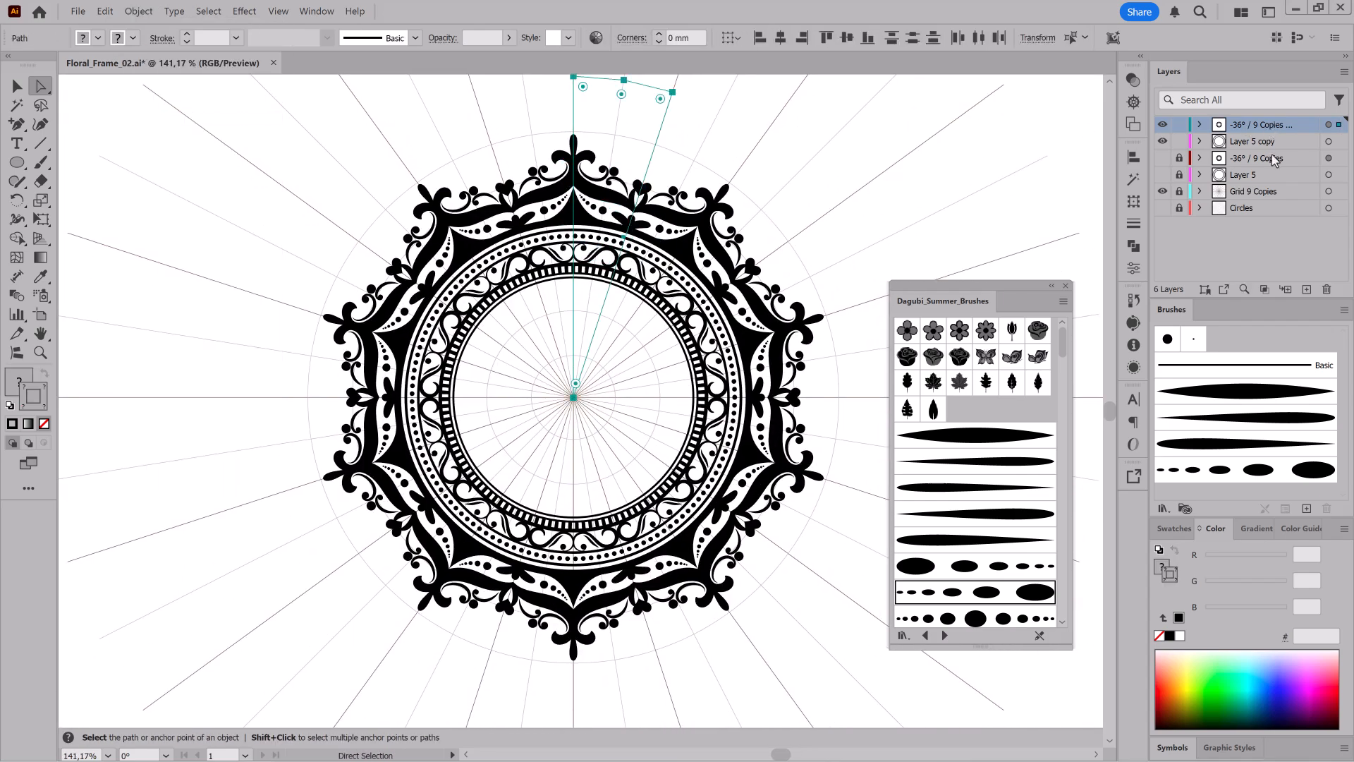
# Step: Expand the radially repeated ornament copy into full paths and combine them with Pathfinder Merge
pyautogui.click(1328, 125)
pyautogui.click(139, 11)
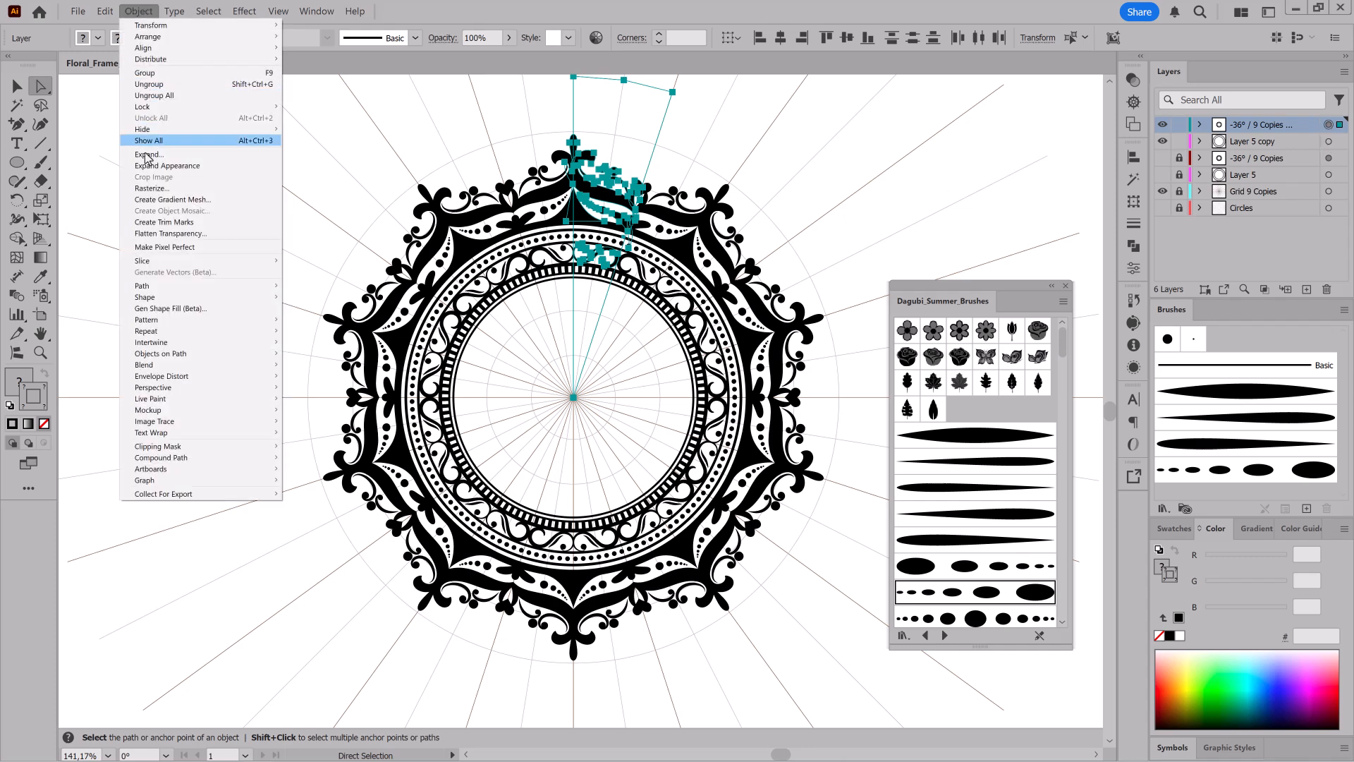
pyautogui.click(151, 126)
pyautogui.click(1328, 125)
pyautogui.click(1134, 247)
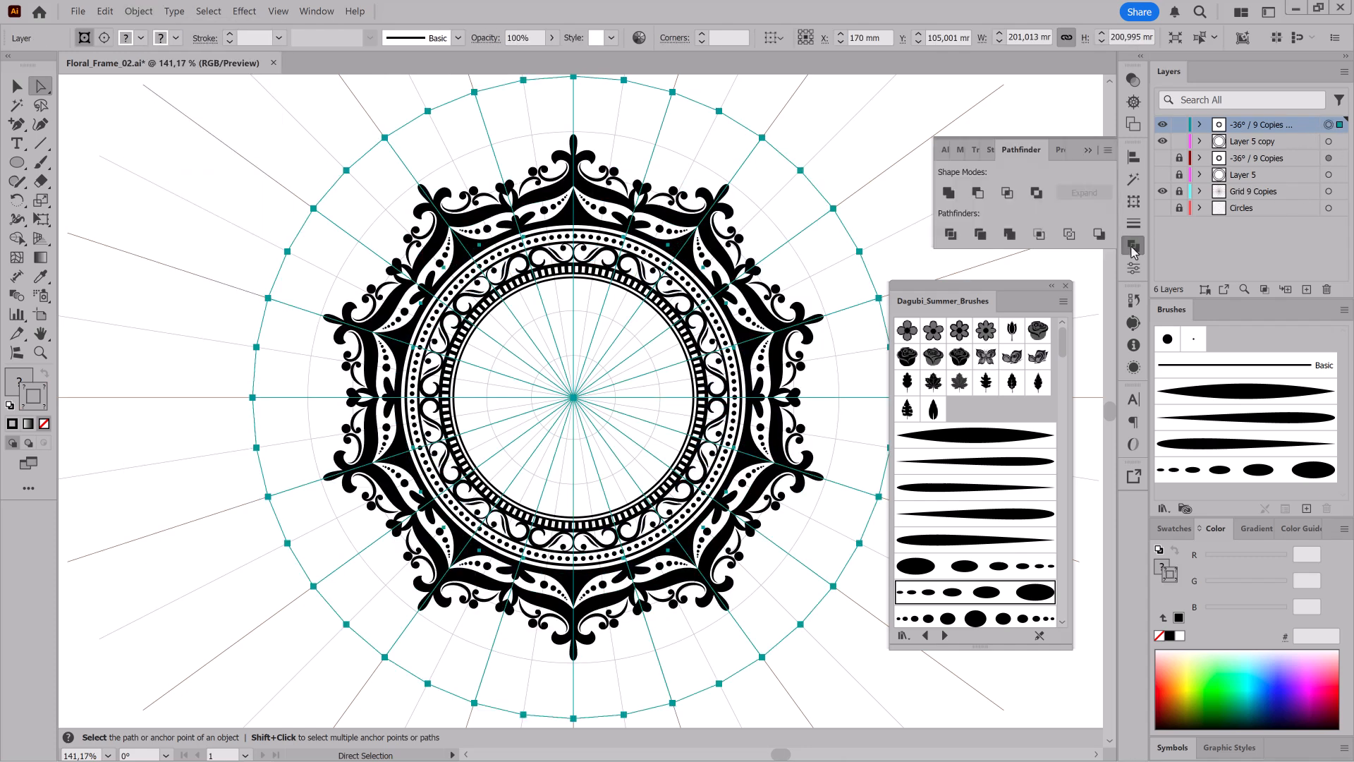
pyautogui.click(1007, 235)
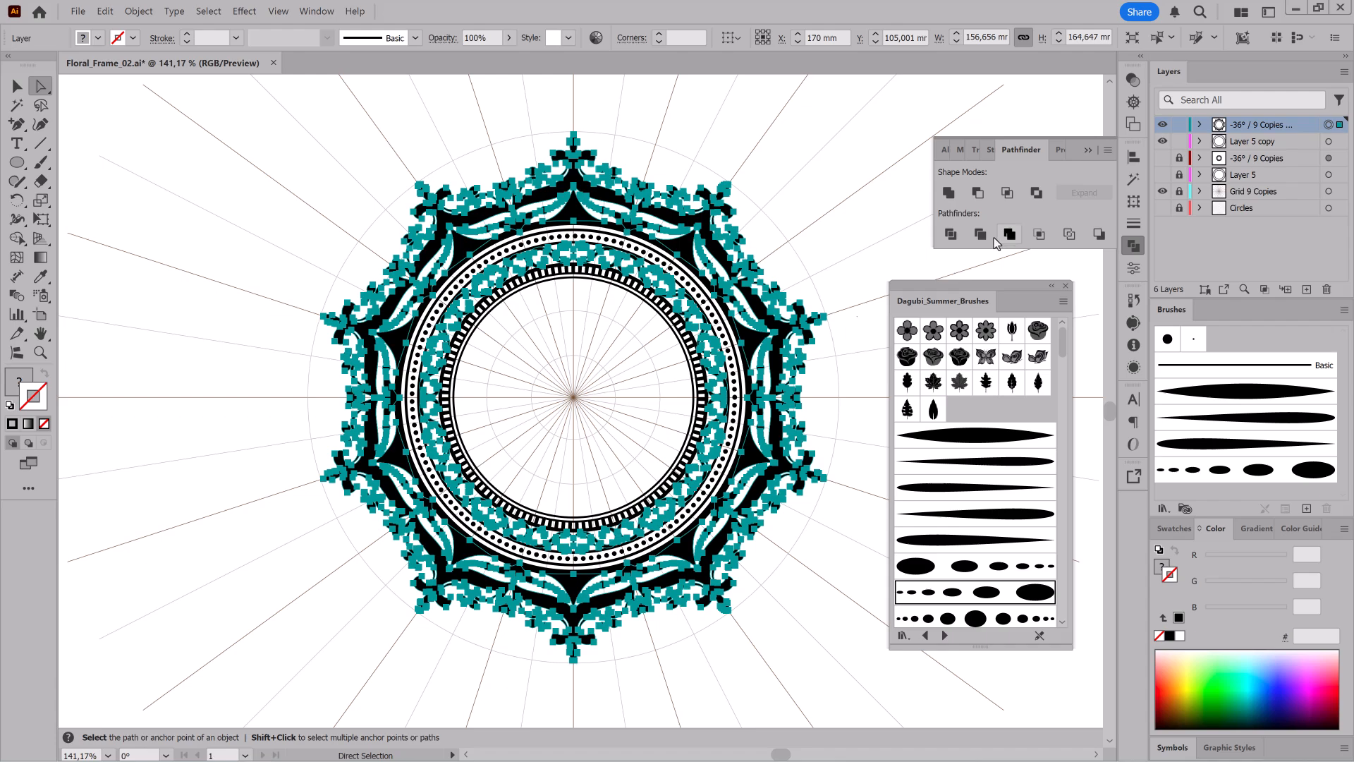
# Step: Convert all ring strokes on Layer 5 copy to outlines
pyautogui.scroll(5, 588, 220)
pyautogui.click(1329, 141)
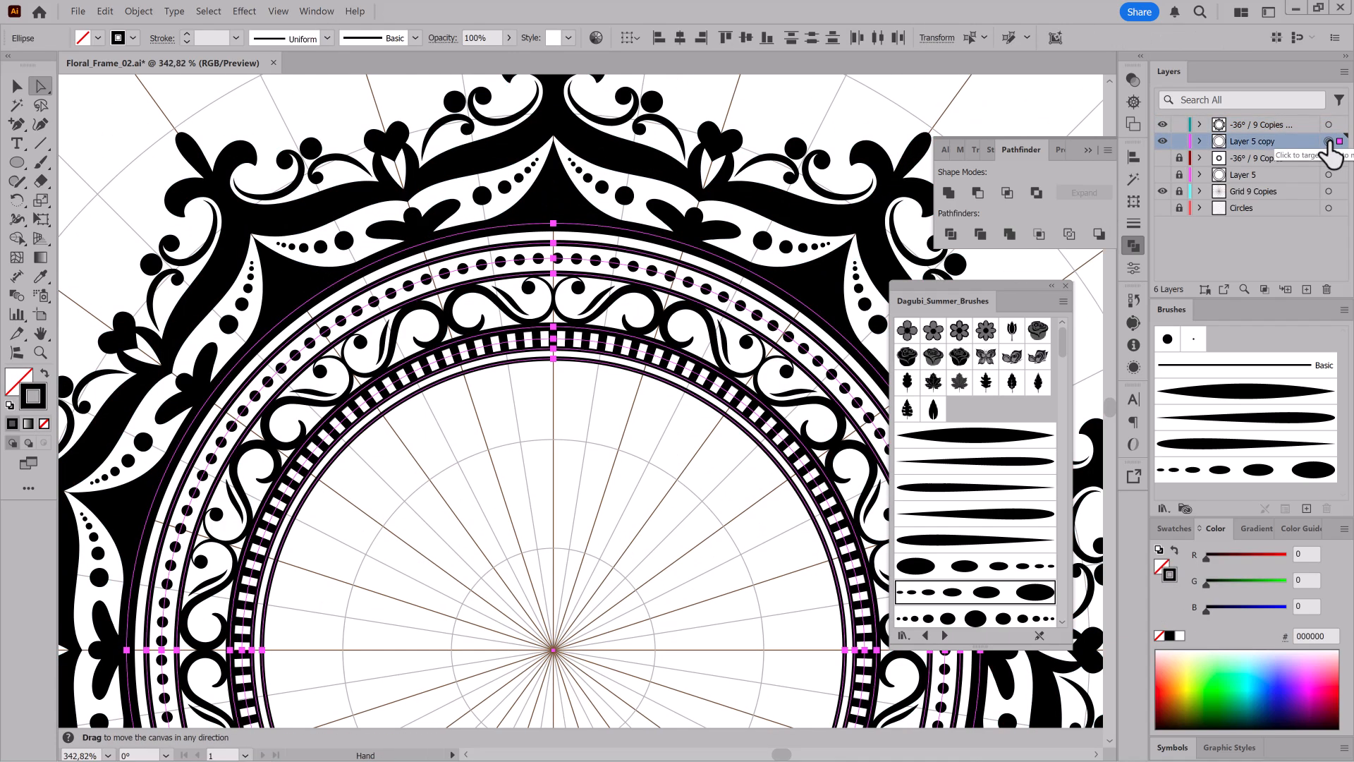
pyautogui.click(139, 12)
pyautogui.moveTo(158, 286)
pyautogui.click(338, 310)
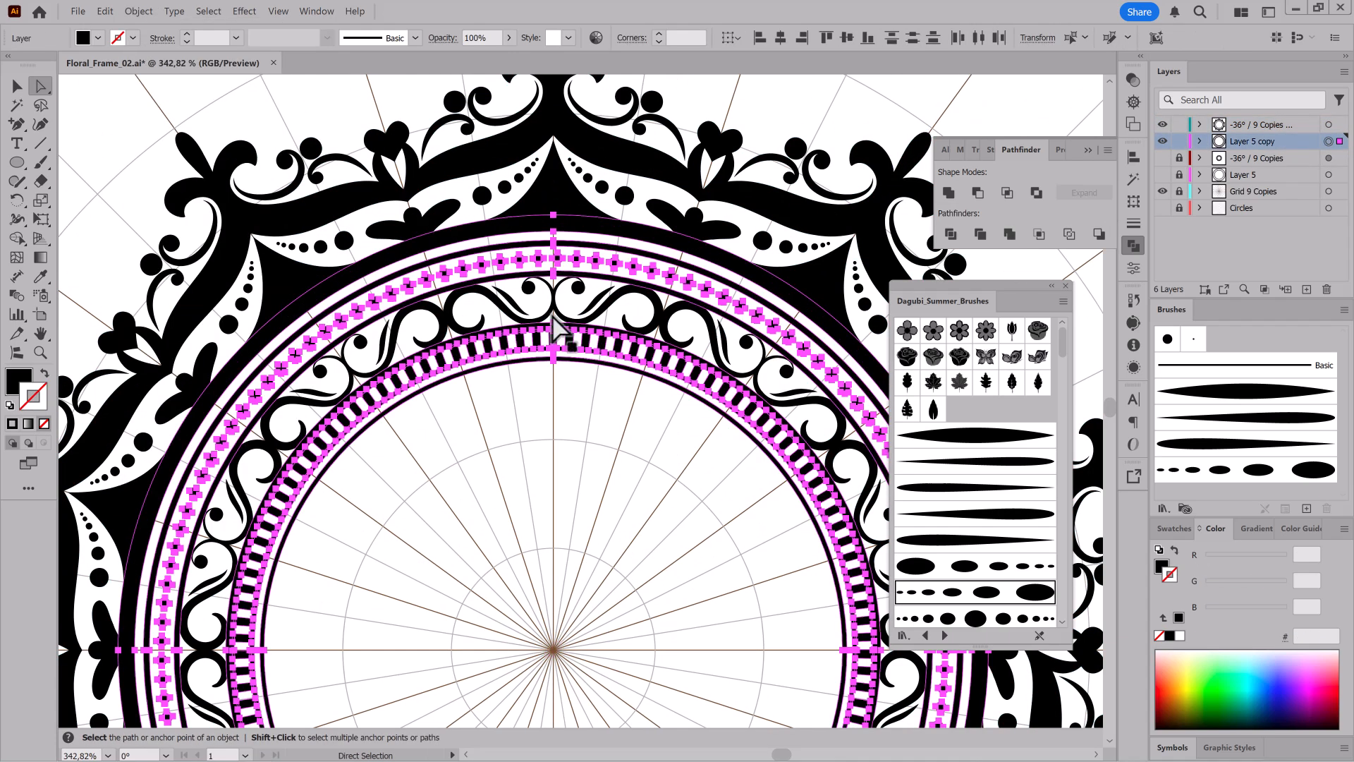
# Step: Combine the ring and ornament copies with Pathfinder Merge, and delete the emptied Layer 5 copy
pyautogui.scroll(-4, 557, 331)
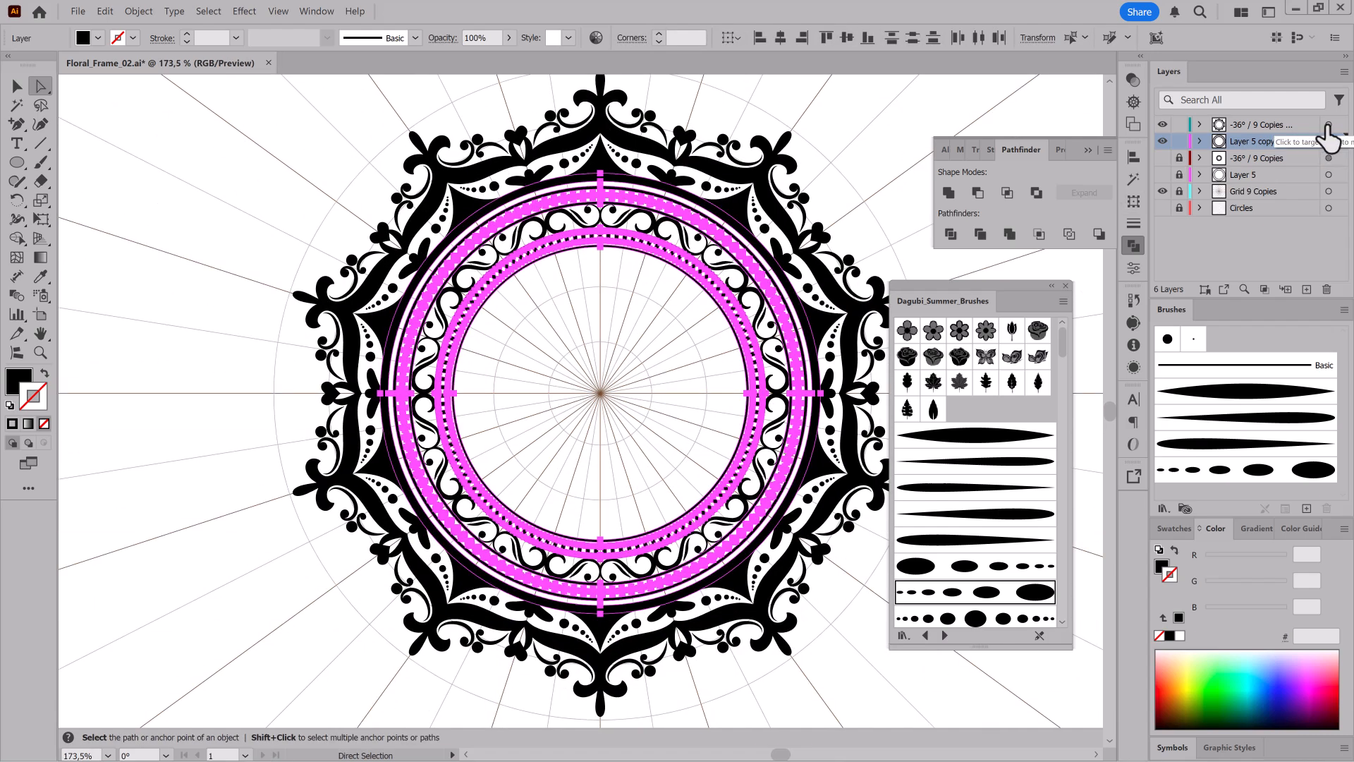
pyautogui.keyDown('shift'); pyautogui.click(1328, 124); pyautogui.keyUp('shift')
pyautogui.click(1010, 236)
pyautogui.scroll(5, 605, 218)
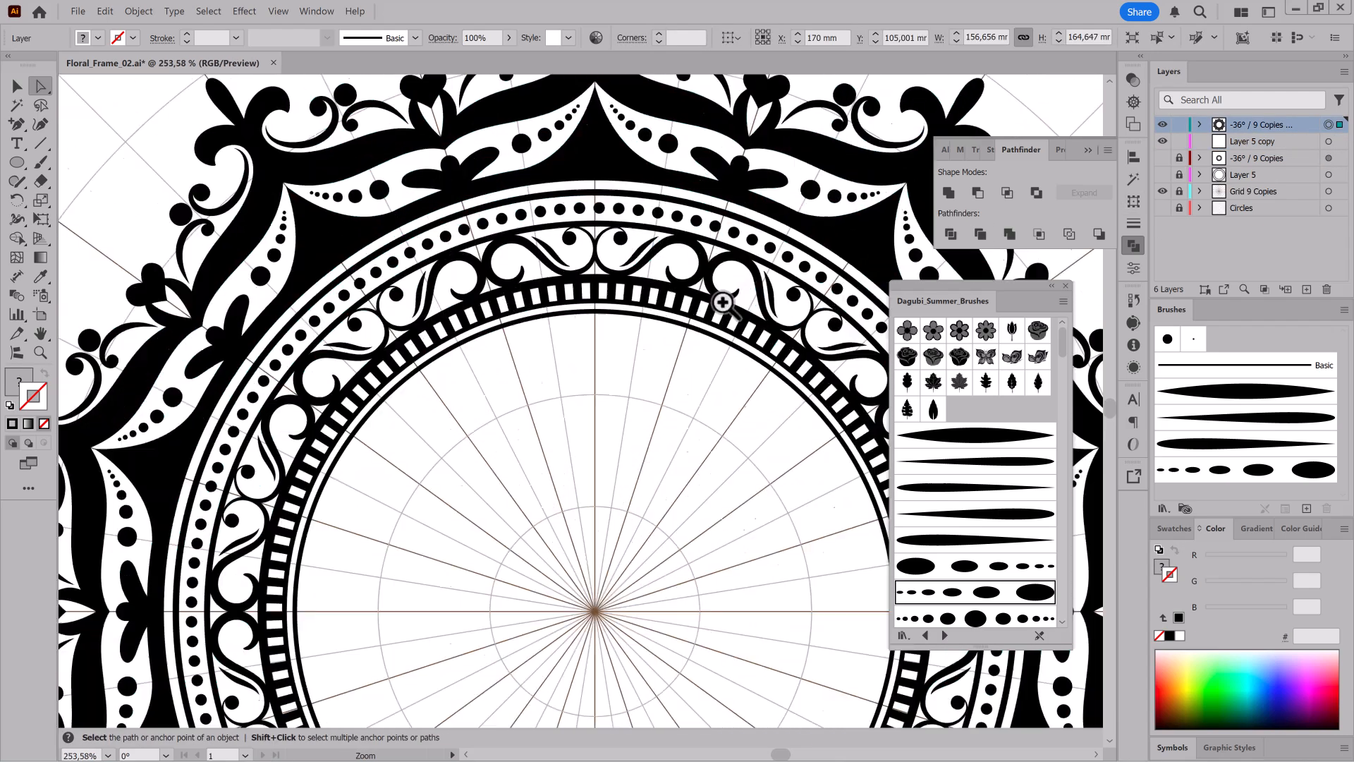
pyautogui.click(1327, 142)
pyautogui.click(1326, 289)
pyautogui.click(1300, 125)
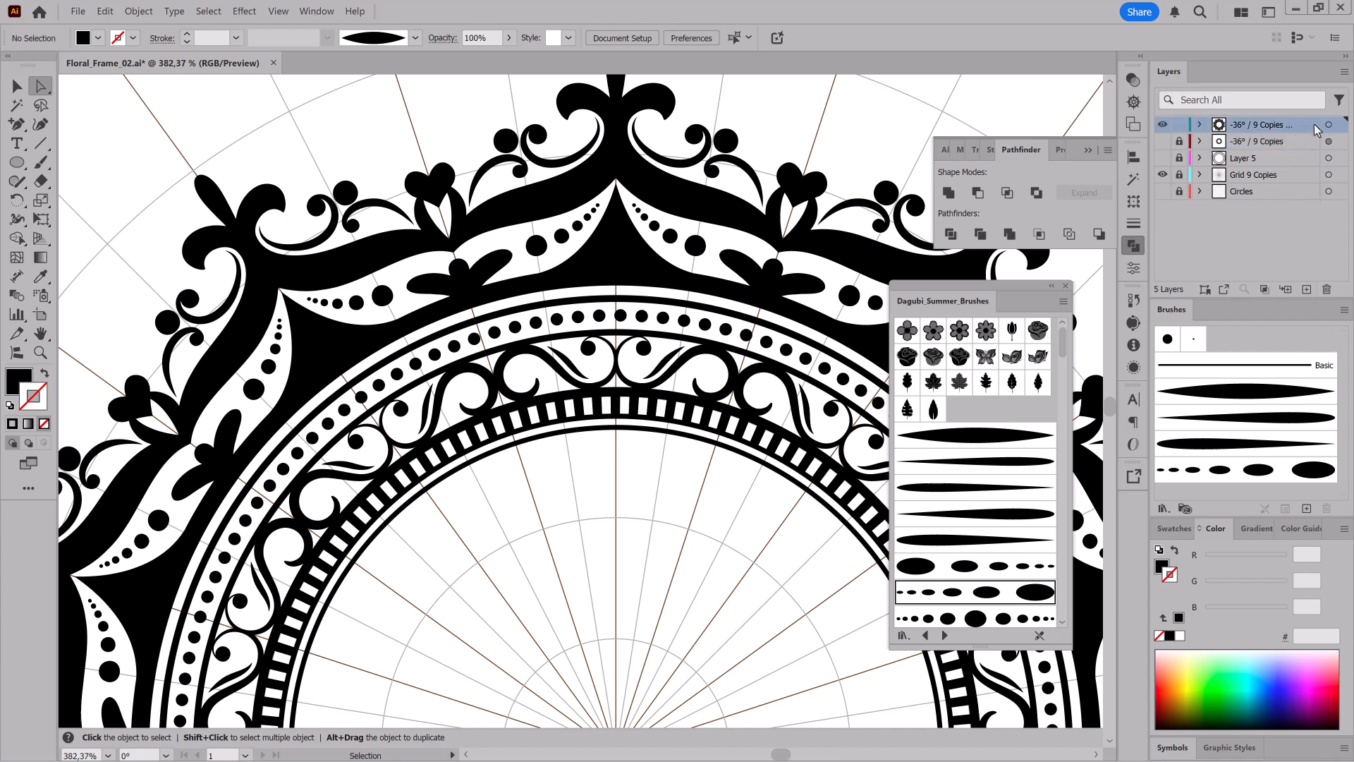
# Step: Select the black shapes with the Magic Wand at fill tolerance 0, invert the selection, and remove the leftover non-black shapes
pyautogui.click(1329, 125)
pyautogui.press('y')
pyautogui.click(1133, 182)
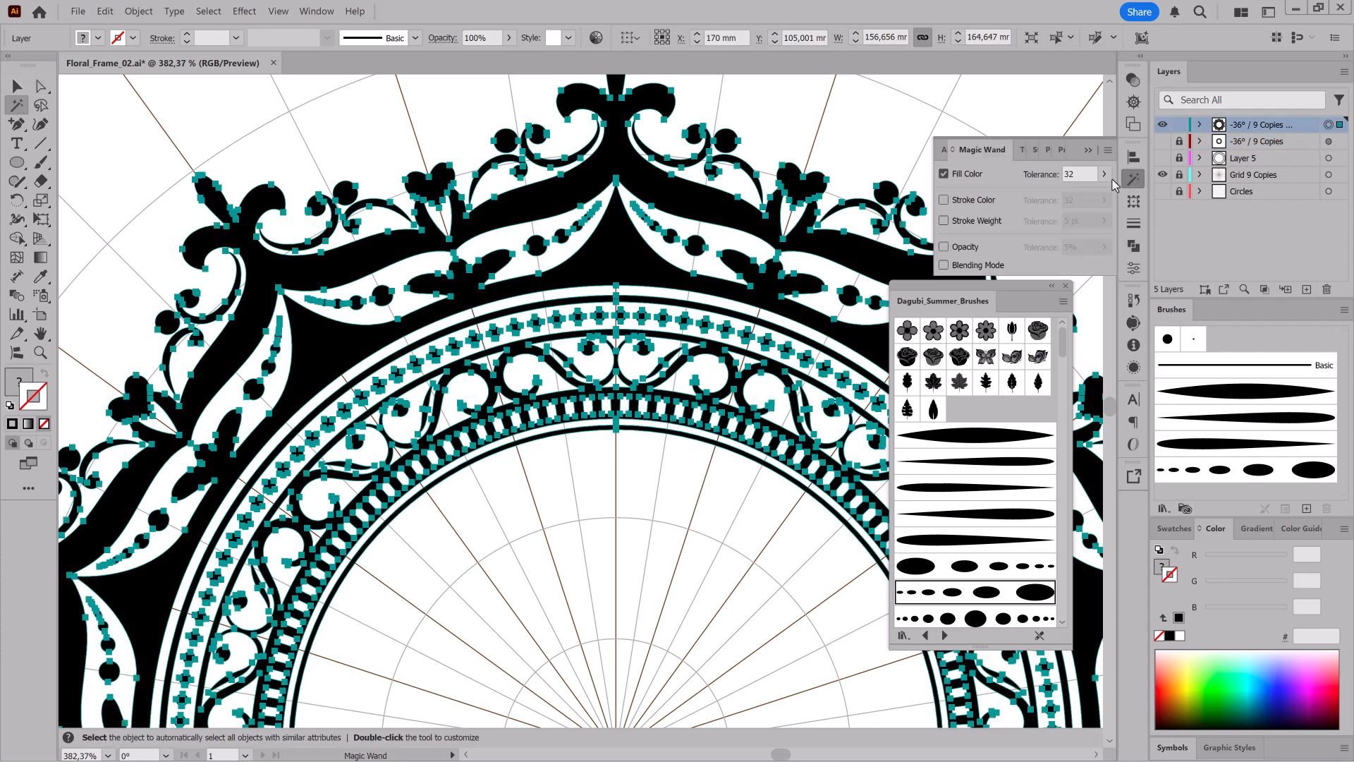
pyautogui.click(662, 187)
pyautogui.scroll(-8, 783, 423)
pyautogui.moveTo(796, 452); pyautogui.dragTo(736, 422)
pyautogui.click(208, 12)
pyautogui.click(217, 73)
pyautogui.scroll(5, 684, 370)
pyautogui.click(106, 12)
pyautogui.click(112, 54)
# Step: Fill the whole ornament with orange ffa055 and hide the guide grid layer
pyautogui.click(1328, 125)
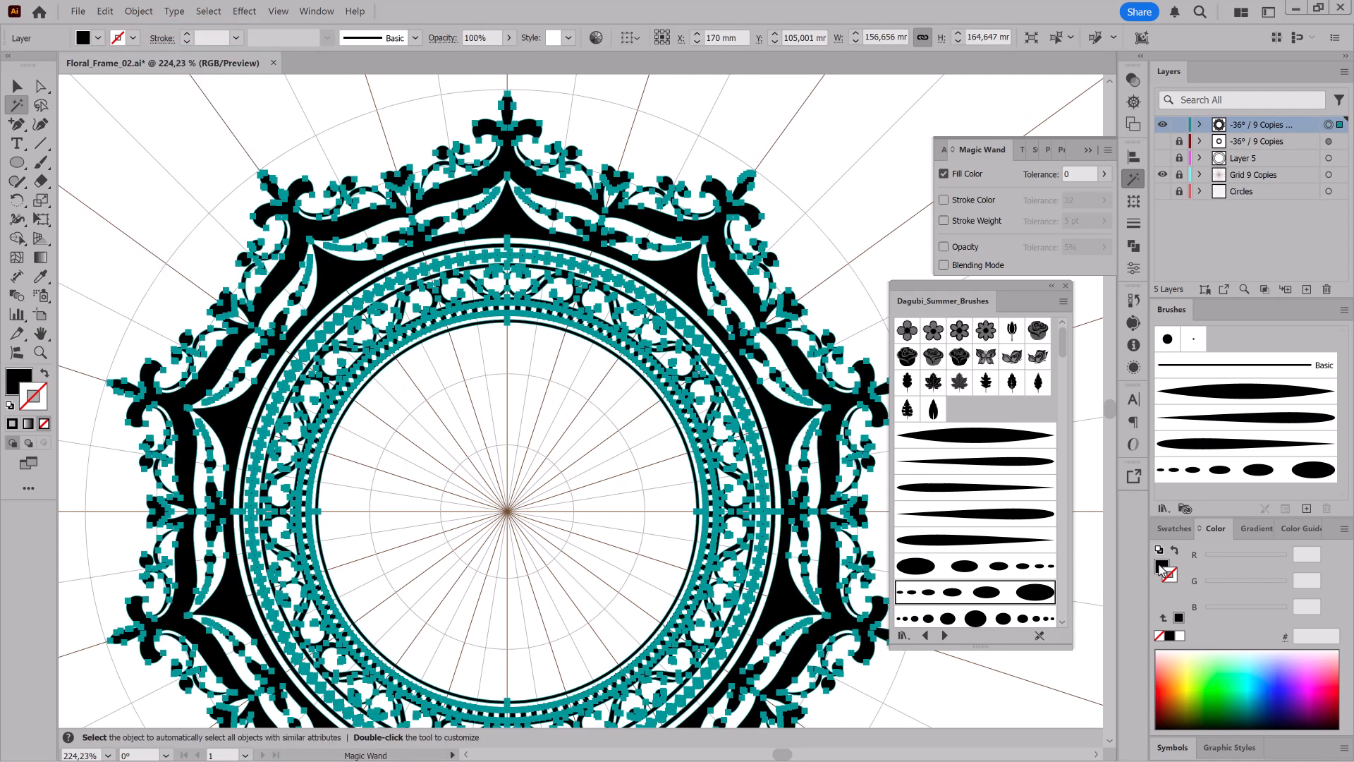
pyautogui.click(1170, 674)
pyautogui.click(1162, 174)
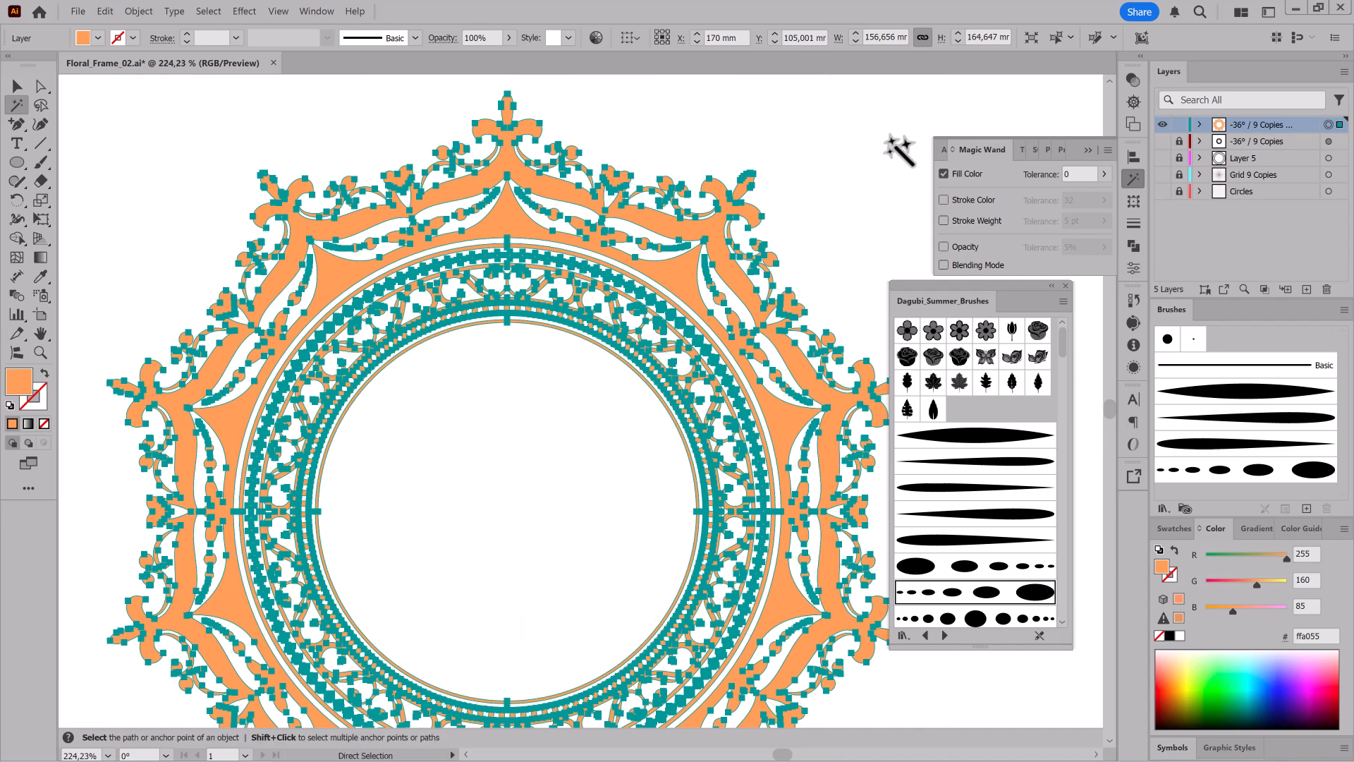
pyautogui.click(894, 141)
# Step: Create a new layer directly beneath the ornament layer
pyautogui.click(1305, 289)
pyautogui.moveTo(1284, 124); pyautogui.dragTo(1278, 150)
pyautogui.hotkey('ctrl', '0')
# Step: Cover the whole artboard with a rectangle on the new layer and fill it with dark grey
pyautogui.moveTo(17, 162); pyautogui.dragTo(91, 160)
pyautogui.click(278, 11)
pyautogui.click(310, 332)
pyautogui.moveTo(68, 85); pyautogui.dragTo(1094, 718)
pyautogui.click(1174, 528)
pyautogui.click(1170, 613)
# Step: Recolour the ornament from orange to gold e7c868 with the RGB values 231, 200, 104
pyautogui.click(1327, 125)
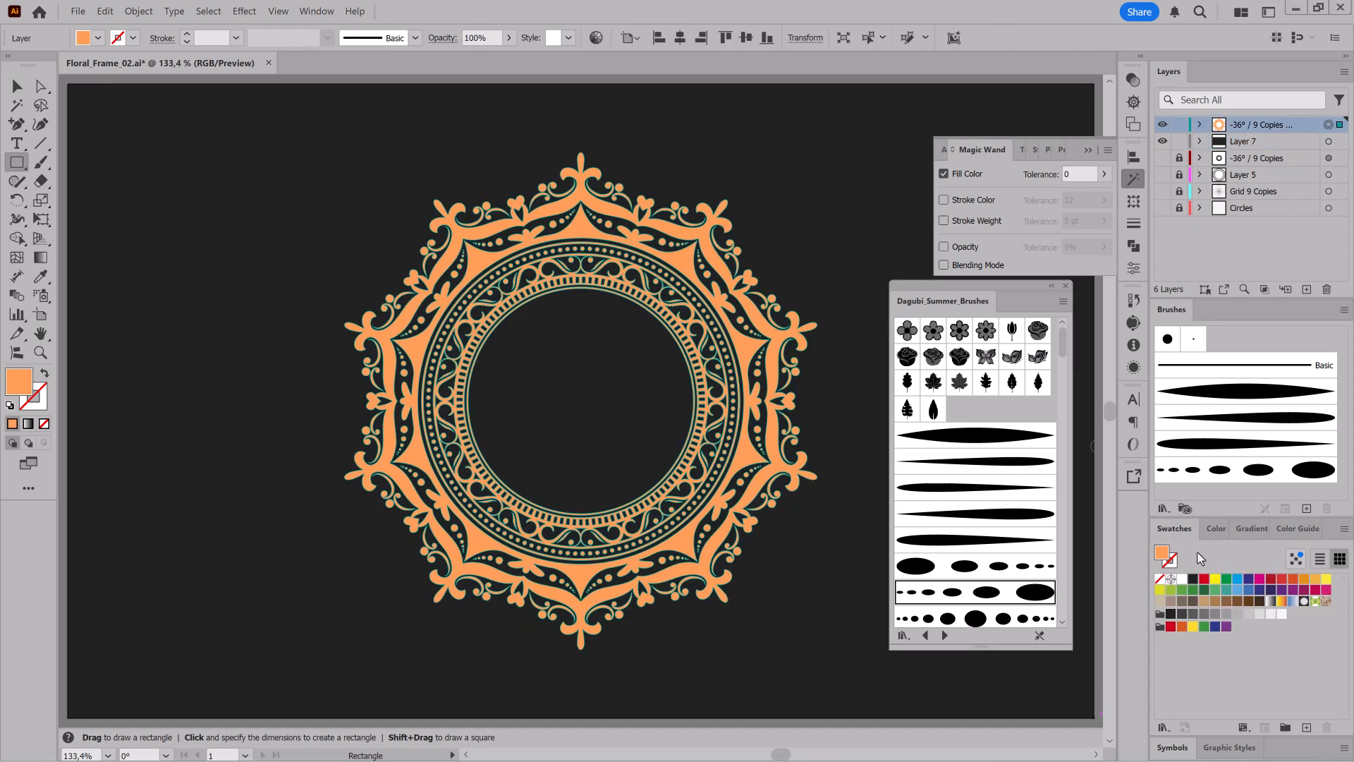
pyautogui.click(1215, 528)
pyautogui.moveTo(1287, 559); pyautogui.dragTo(1281, 559)
pyautogui.moveTo(1255, 585); pyautogui.dragTo(1240, 612)
pyautogui.moveTo(1281, 559)
pyautogui.mouseDown()
pyautogui.moveTo(1268, 585)
pyautogui.moveTo(1278, 559)
pyautogui.mouseUp()
# Step: Add a layer above the ornament and start a text object in the frame's centre with orange fill dc911b
pyautogui.click(1306, 290)
pyautogui.click(17, 145)
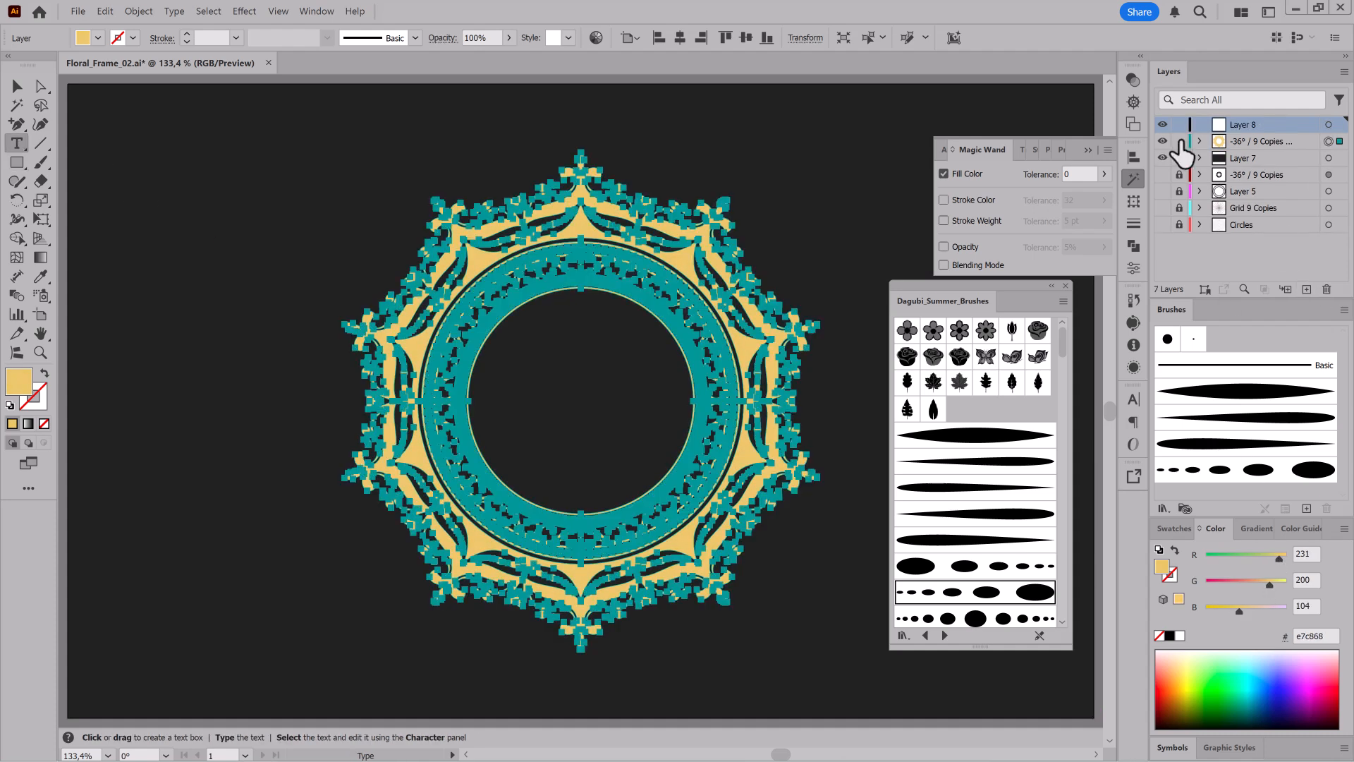
pyautogui.click(594, 402)
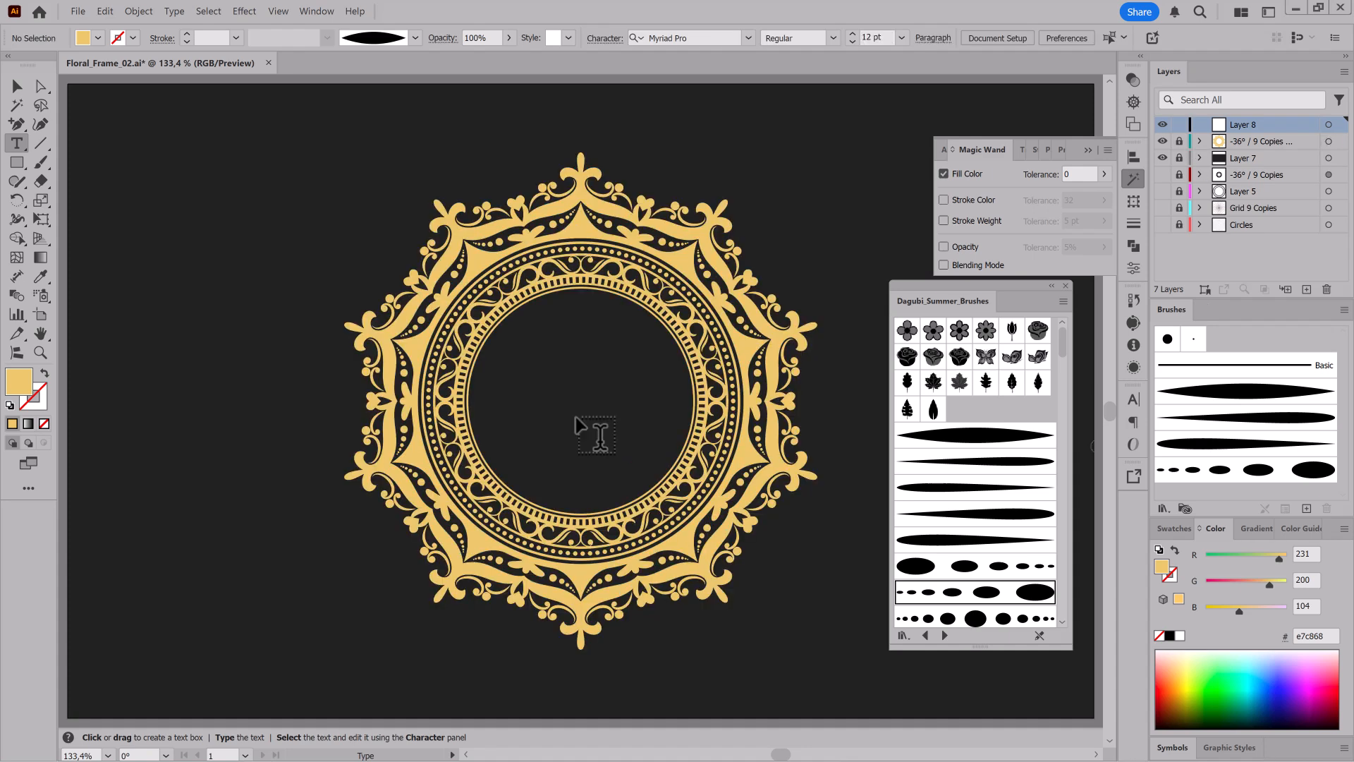
pyautogui.click(100, 39)
pyautogui.click(154, 98)
pyautogui.click(472, 16)
# Step: Set the text to Times New Roman at 72 pt and enter the letter A
pyautogui.click(632, 38)
pyautogui.click(592, 143)
pyautogui.click(784, 37)
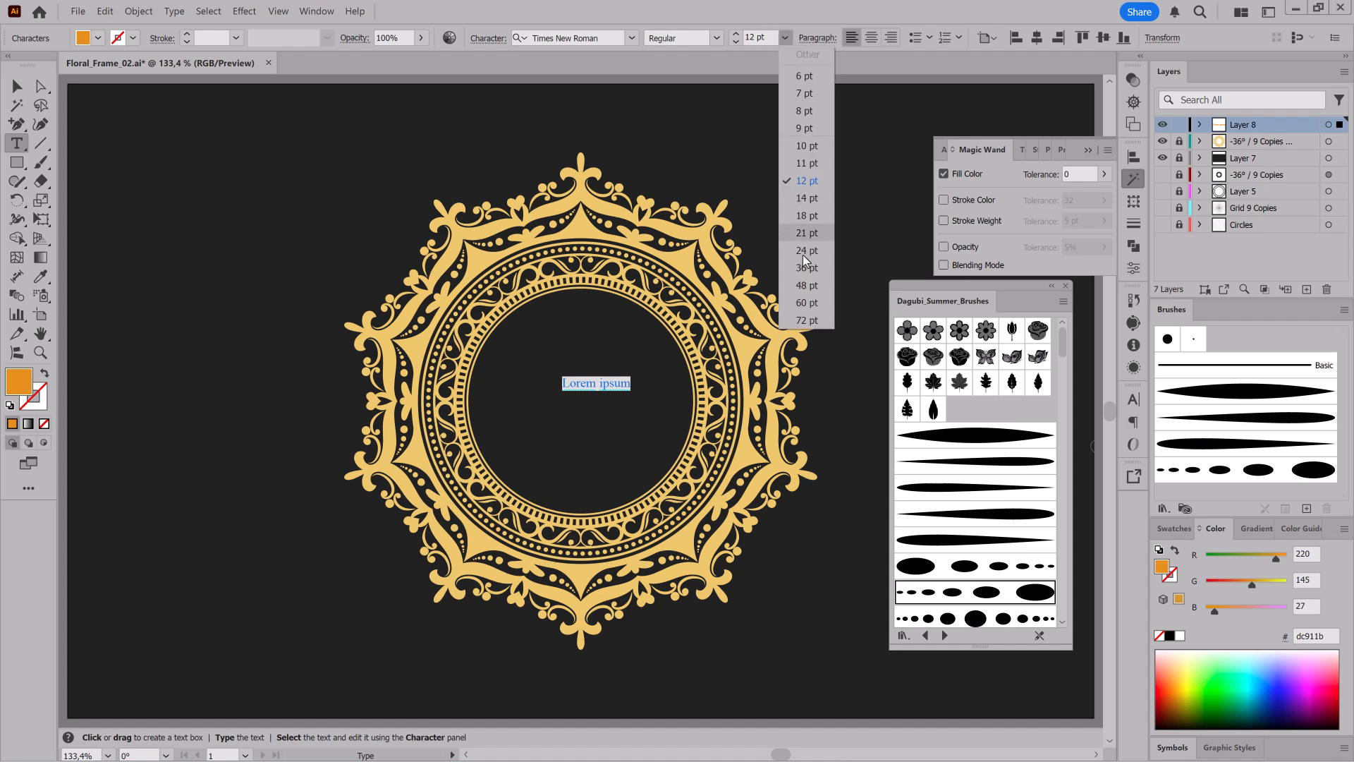
pyautogui.click(797, 324)
pyautogui.write('A')
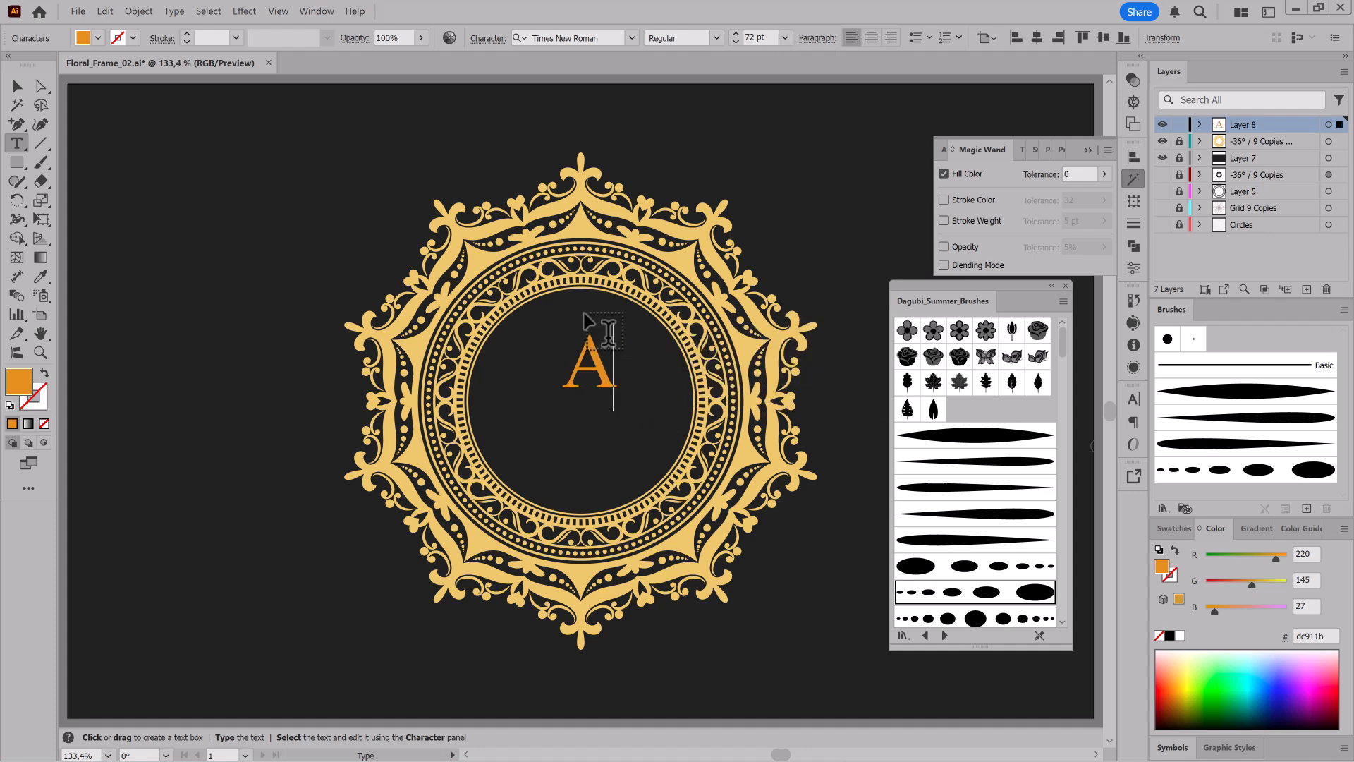
# Step: Enlarge the letter A to about 190 pt and place it inside the inner ring
pyautogui.click(1329, 124)
pyautogui.press('e')
pyautogui.moveTo(562, 398); pyautogui.dragTo(435, 524)
pyautogui.moveTo(579, 457); pyautogui.dragTo(614, 416)
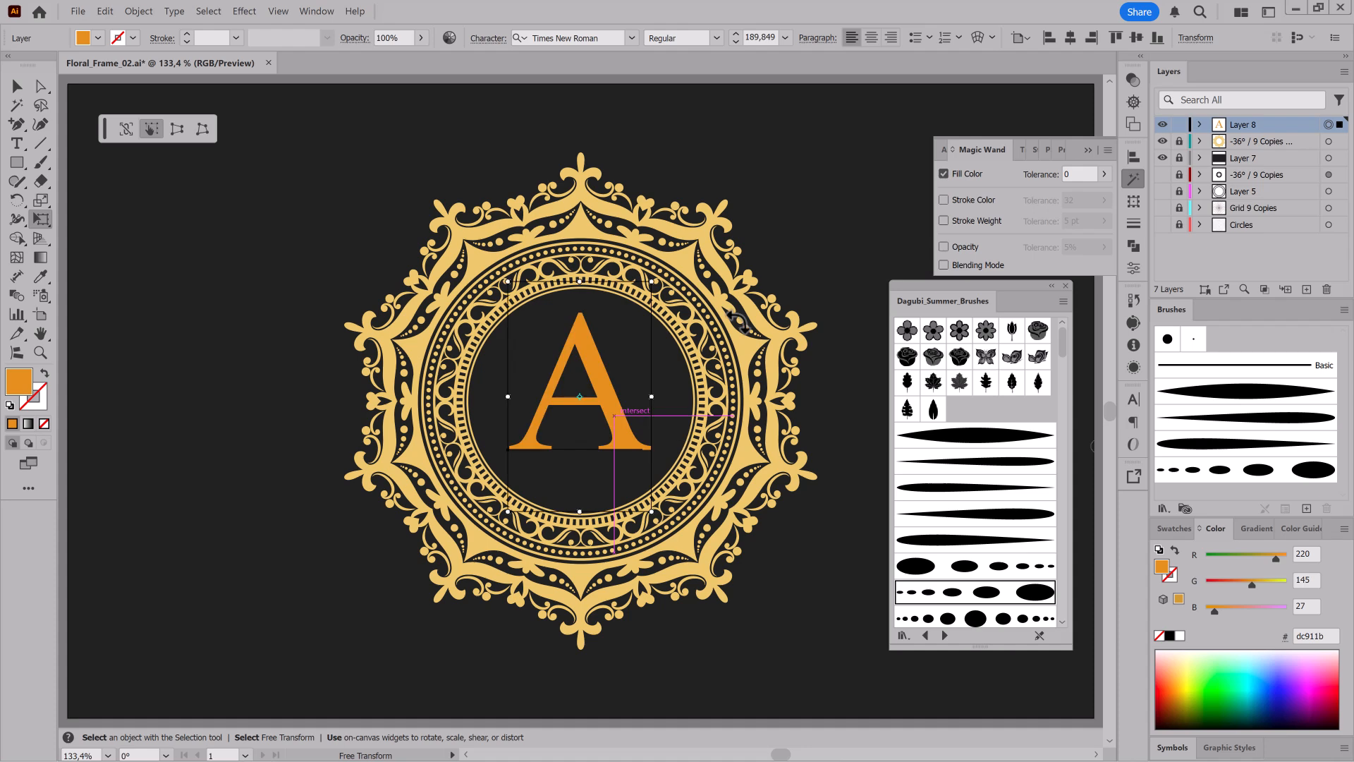
# Step: Convert the letter A to outlines and centre it vertically and horizontally in the frame
pyautogui.click(174, 12)
pyautogui.click(206, 163)
pyautogui.click(746, 37)
pyautogui.click(679, 37)
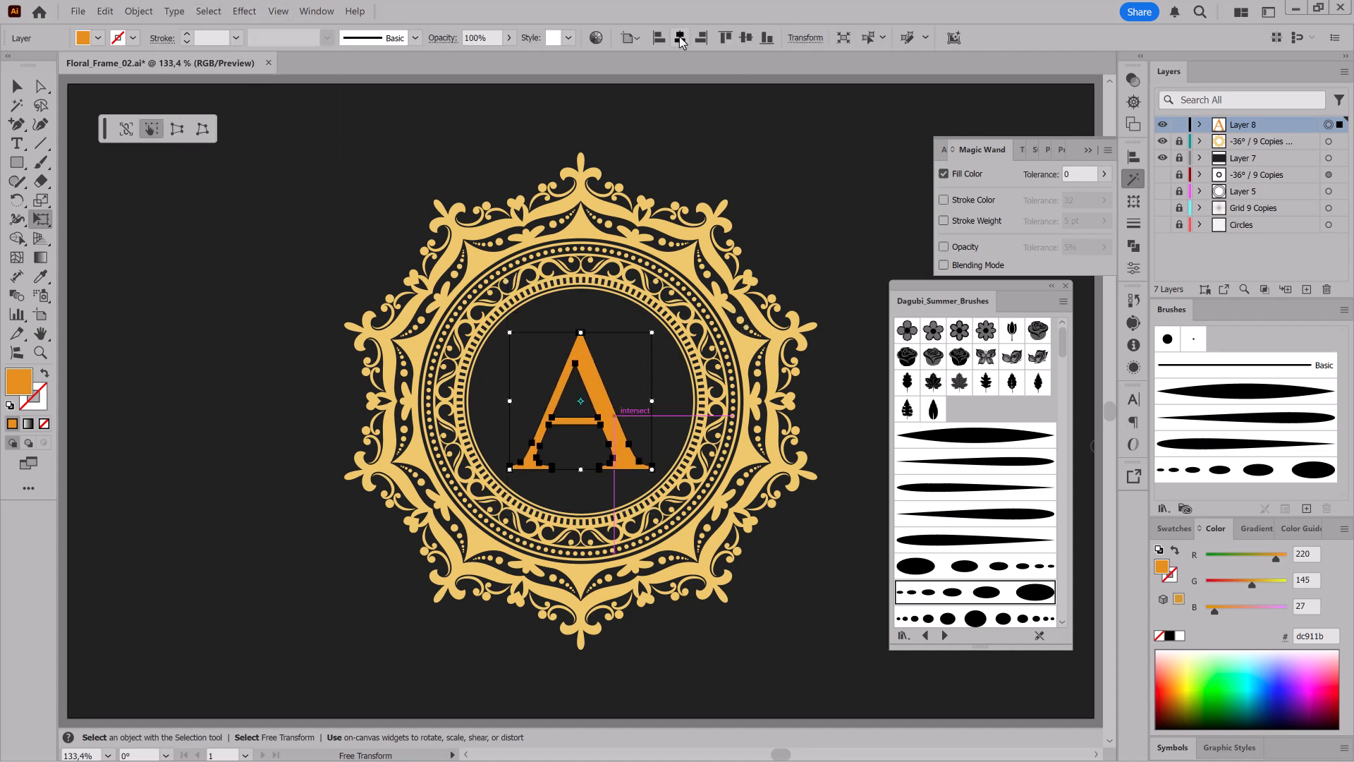
# Step: Match the letter A's fill to the ornament's gold with the Eyedropper and shift the letter up two large nudges
pyautogui.click(41, 276)
pyautogui.click(683, 261)
pyautogui.moveTo(575, 477); pyautogui.dragTo(671, 552)
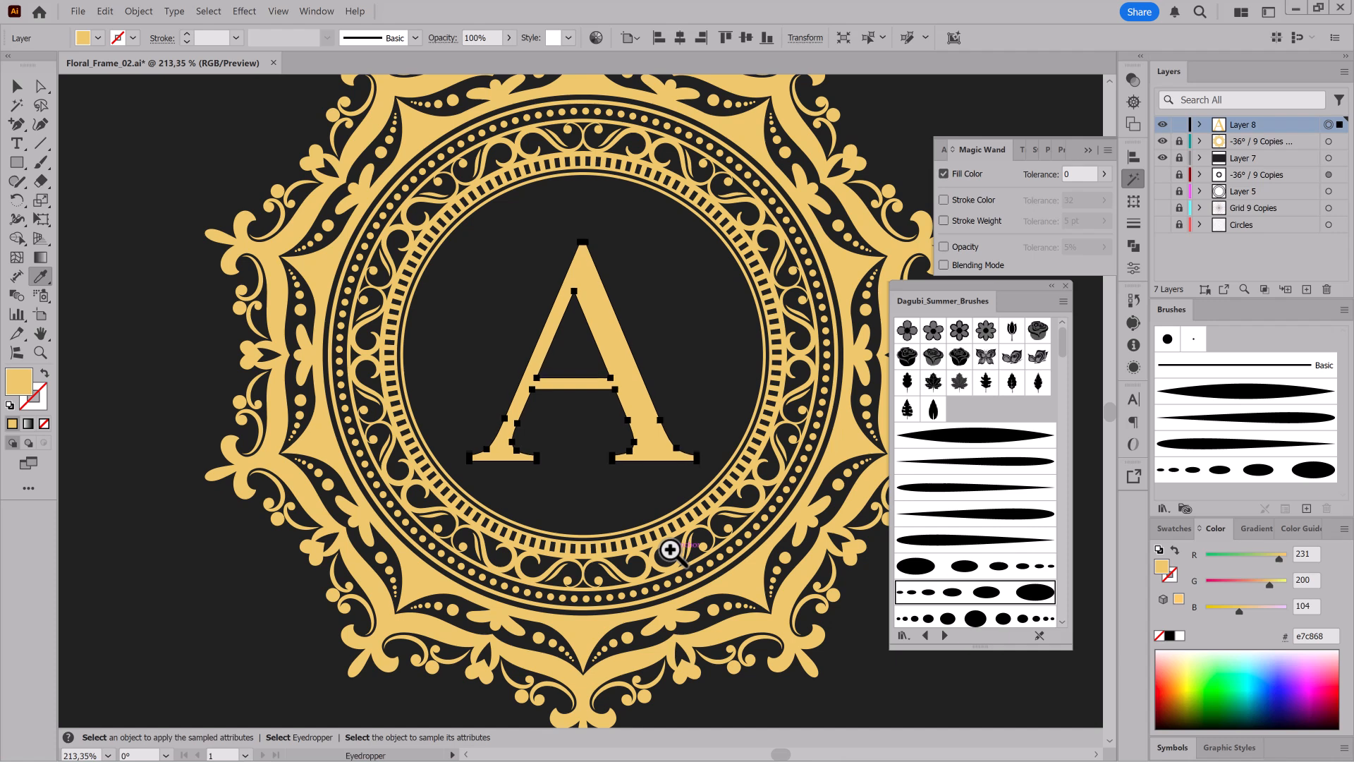
pyautogui.hotkey('shift', 'Up')
pyautogui.hotkey('shift', 'Up')
# Step: Set Layer 8's highlight colour to violet and shift the letter A up four small nudges
pyautogui.doubleClick(1294, 125)
pyautogui.click(680, 368)
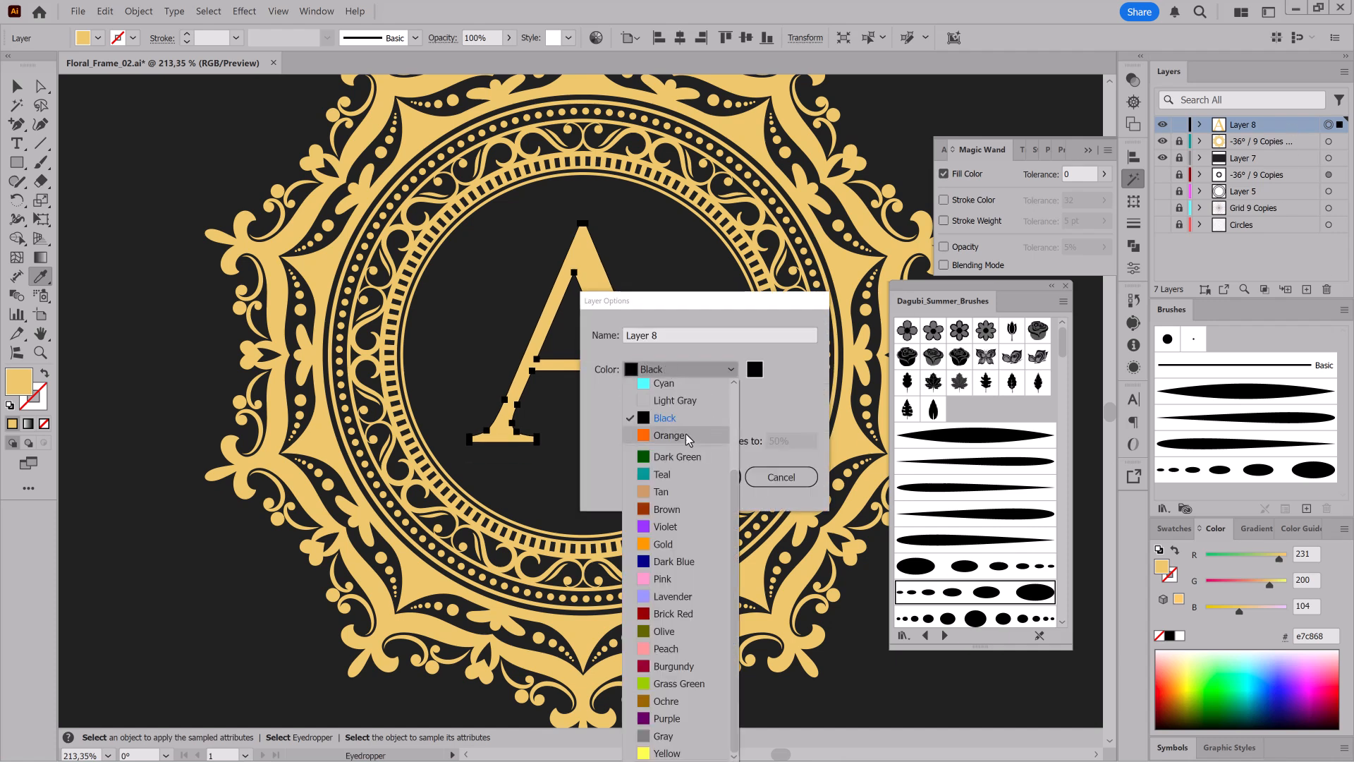
pyautogui.click(677, 527)
pyautogui.click(705, 477)
pyautogui.press('Up')
pyautogui.press('Up')
pyautogui.press('Up')
pyautogui.press('Up')
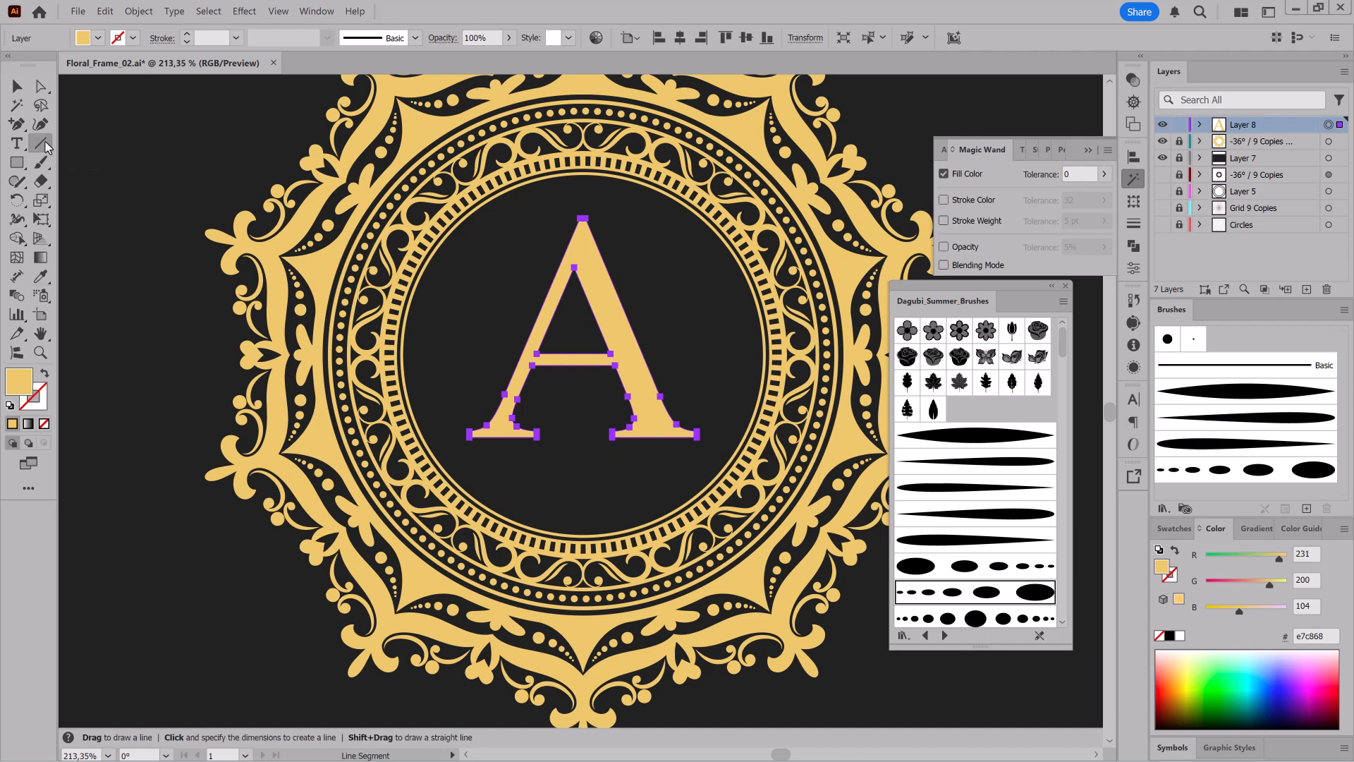
# Step: Draw a straight line along the outer edge of the letter A's thick leg with a black stroke
pyautogui.click(41, 143)
pyautogui.moveTo(578, 289); pyautogui.dragTo(728, 511)
pyautogui.keyDown('ctrl'); pyautogui.click(732, 232); pyautogui.keyUp('ctrl')
pyautogui.moveTo(612, 186)
pyautogui.mouseDown()
pyautogui.moveTo(722, 490)
pyautogui.moveTo(764, 544)
pyautogui.mouseUp()
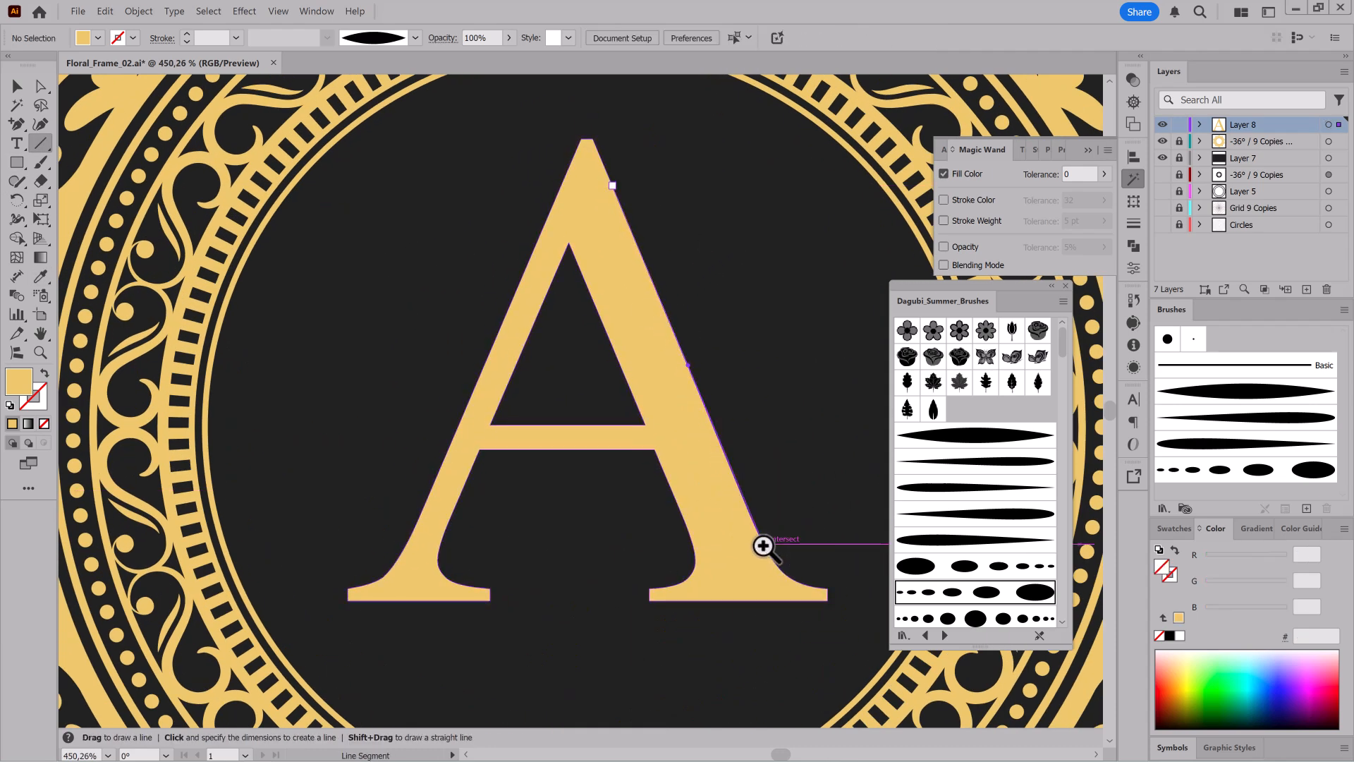
pyautogui.click(1169, 636)
# Step: Move the black line into the middle of the A's thick leg and set its stroke to 1.3 pt with round caps
pyautogui.press('e')
pyautogui.moveTo(704, 401); pyautogui.dragTo(678, 420)
pyautogui.click(1133, 222)
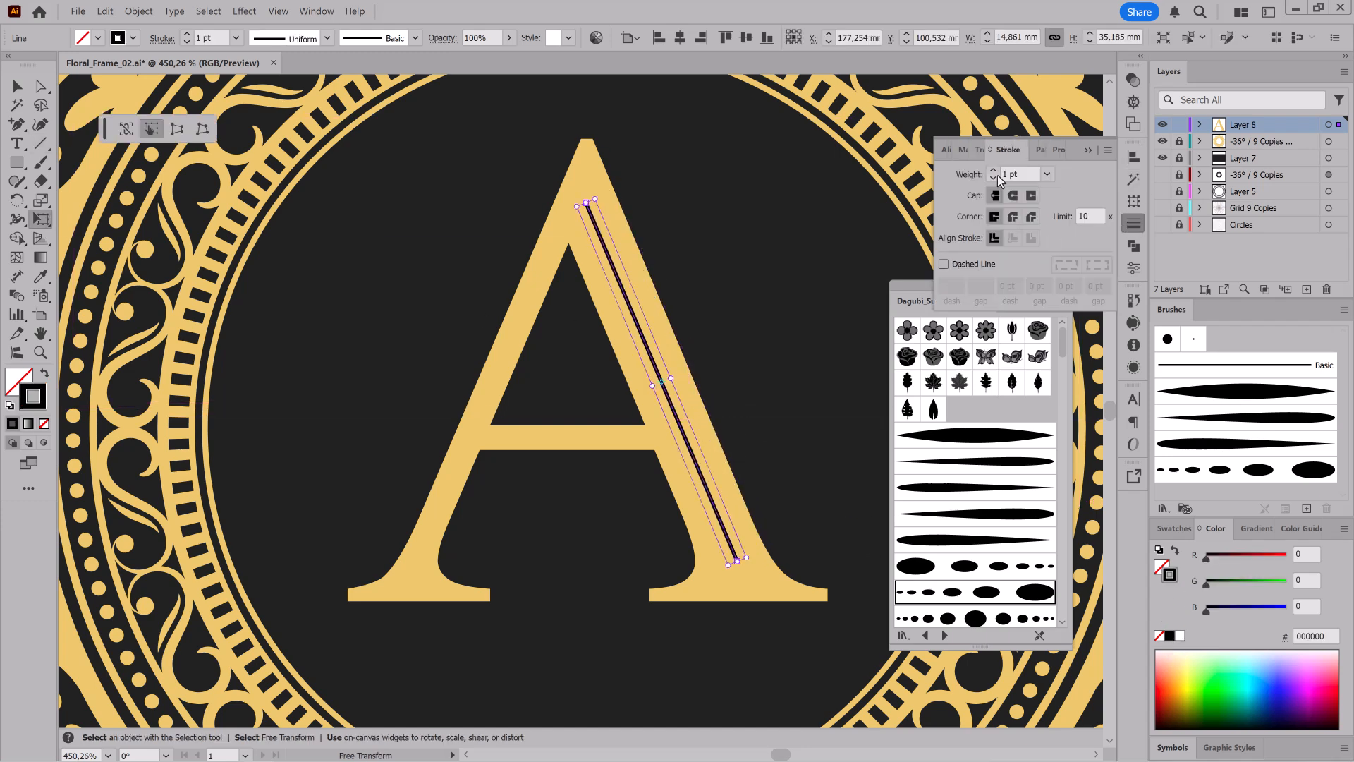
pyautogui.click(993, 170)
pyautogui.click(993, 170)
# Step: Select the letter A group within Layer 8 and give it a red outline stroke
pyautogui.click(1199, 124)
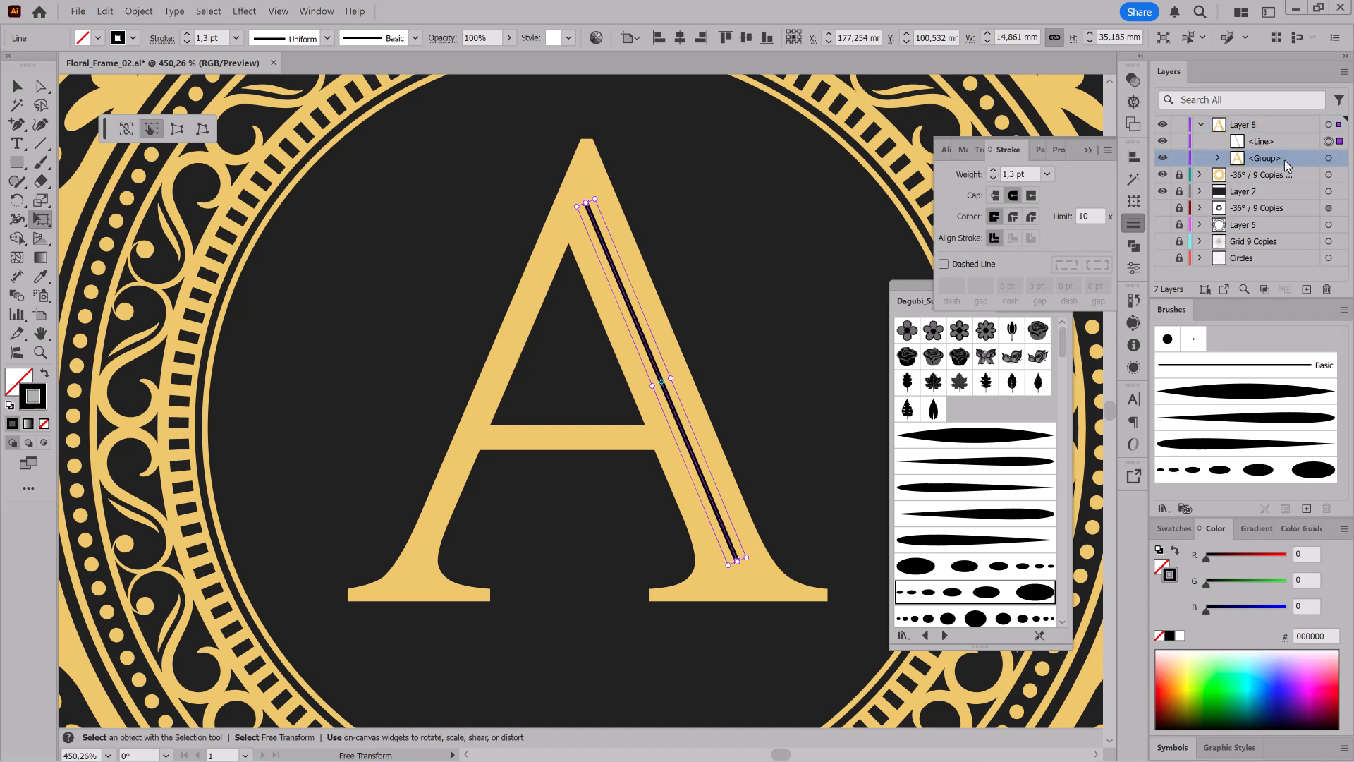
pyautogui.click(1328, 158)
pyautogui.click(1173, 531)
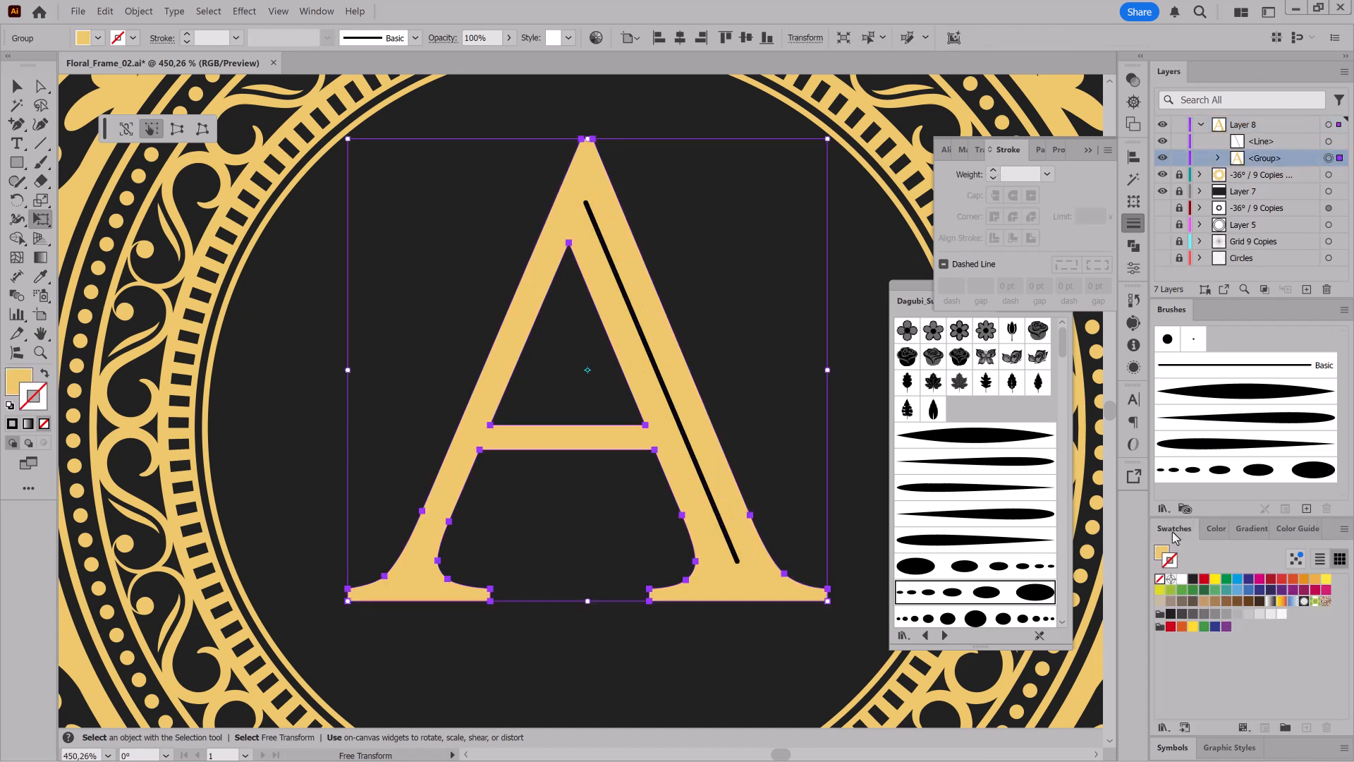
pyautogui.click(1271, 581)
pyautogui.hotkey('ctrl', 'space')
pyautogui.moveTo(721, 550)
pyautogui.mouseDown()
pyautogui.moveTo(653, 547)
pyautogui.moveTo(529, 454)
pyautogui.mouseUp()
pyautogui.keyDown('ctrl'); pyautogui.click(633, 136); pyautogui.keyUp('ctrl')
pyautogui.press('space')
pyautogui.moveTo(731, 389); pyautogui.dragTo(684, 295)
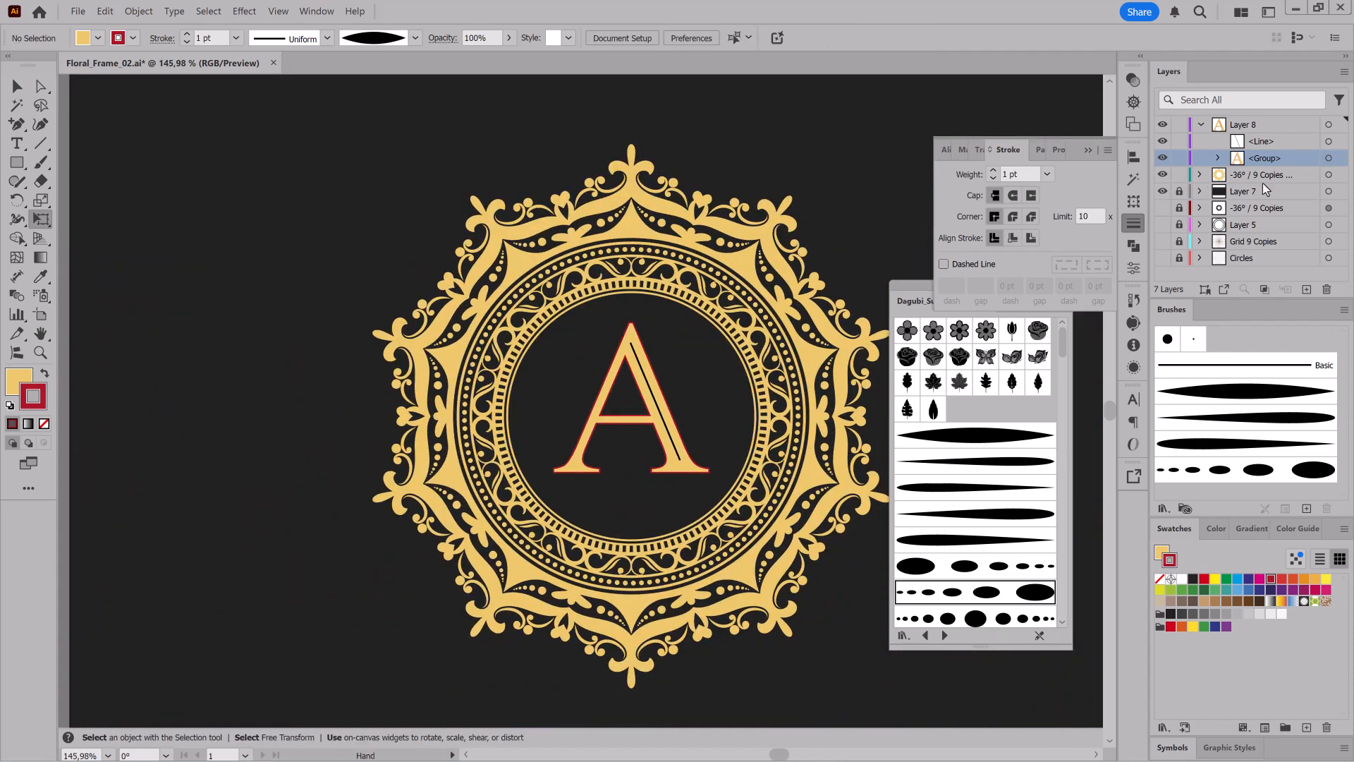
# Step: Unlock and select the ornament layer, and add its gold colour as a stop in the white-to-black linear gradient
pyautogui.click(1179, 175)
pyautogui.click(1329, 175)
pyautogui.click(1250, 529)
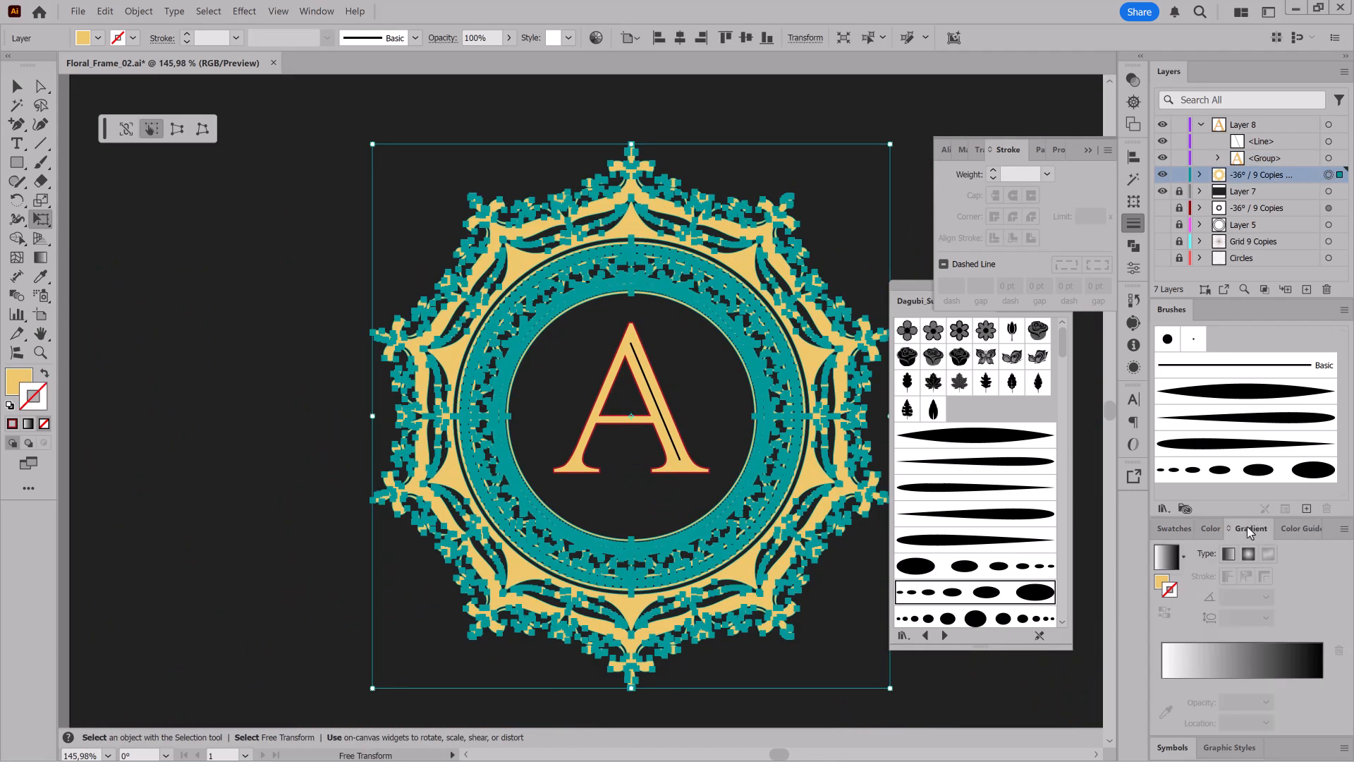
pyautogui.moveTo(1159, 581); pyautogui.dragTo(1196, 674)
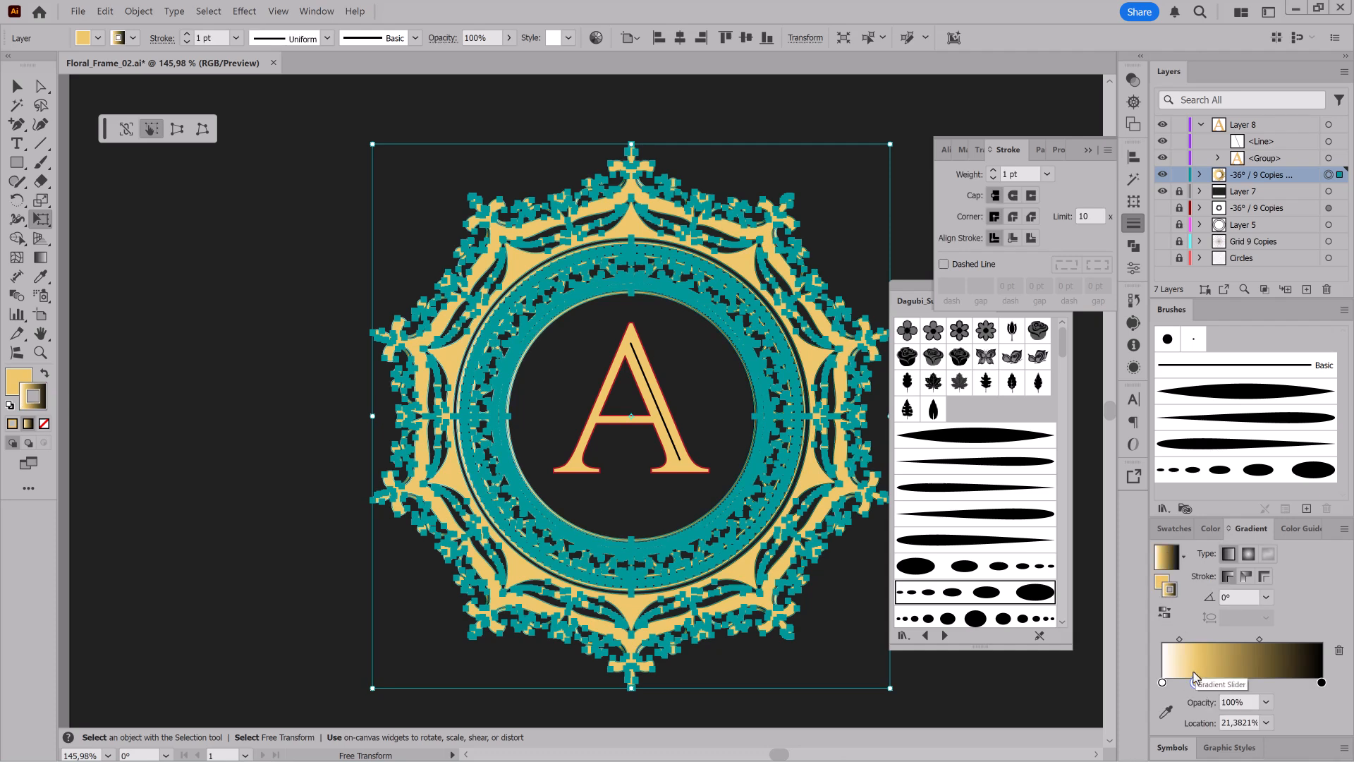
# Step: Apply the gold gradient to the ornament's fill and leave its stroke empty
pyautogui.click(1207, 529)
pyautogui.click(1174, 530)
pyautogui.moveTo(1172, 560); pyautogui.dragTo(1160, 553)
pyautogui.click(1159, 579)
pyautogui.click(1250, 529)
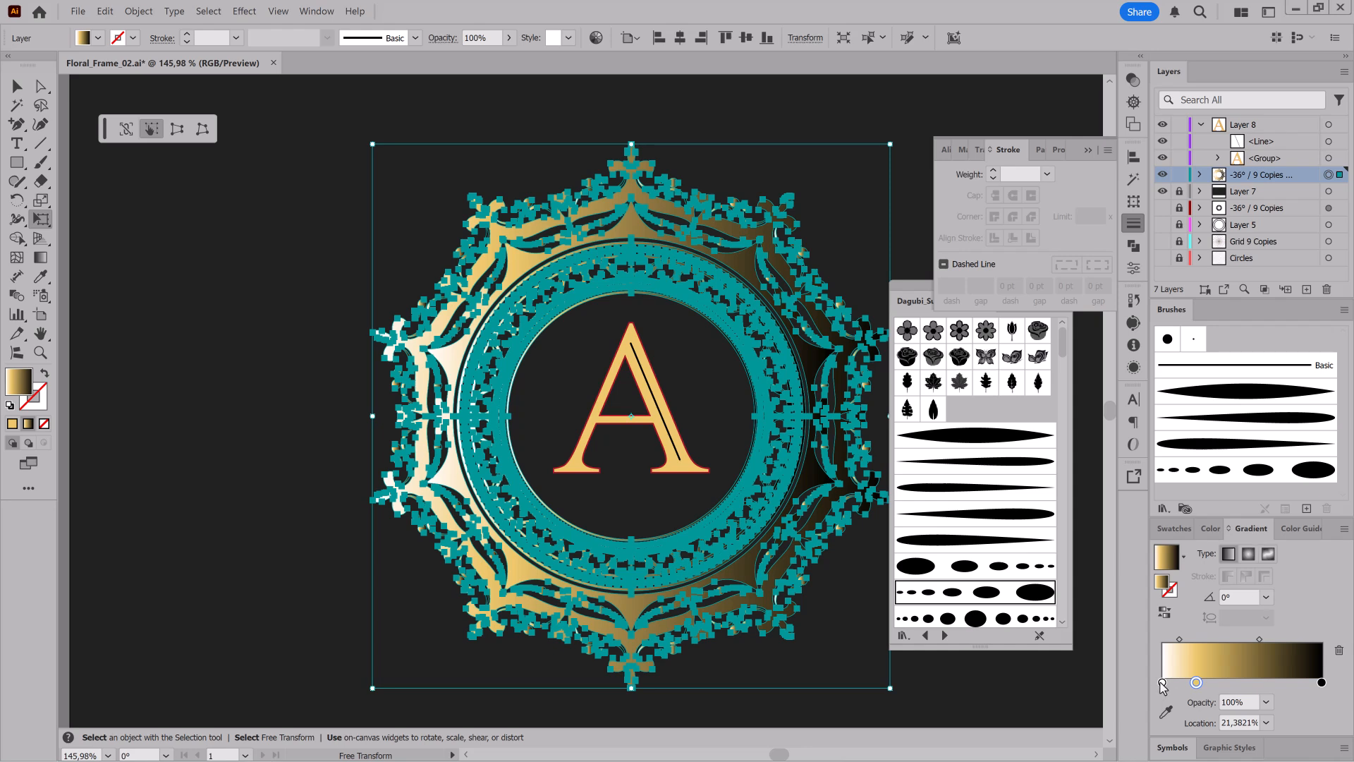
# Step: Remove the white stop from the ornament's gradient and hide the selection edges
pyautogui.moveTo(1163, 684); pyautogui.dragTo(1165, 714)
pyautogui.click(278, 12)
pyautogui.click(427, 318)
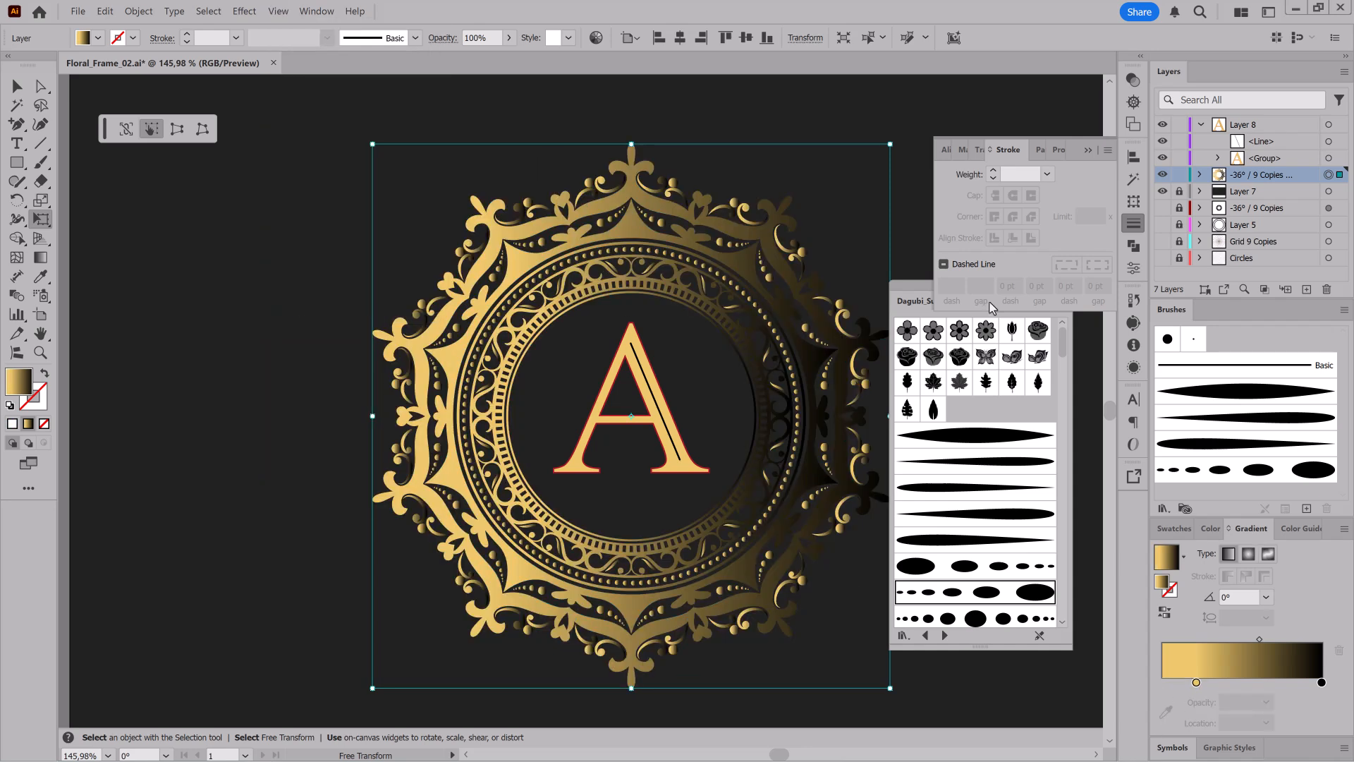
# Step: Make the ornament group a single compound path so the gradient spans the entire frame
pyautogui.click(1199, 174)
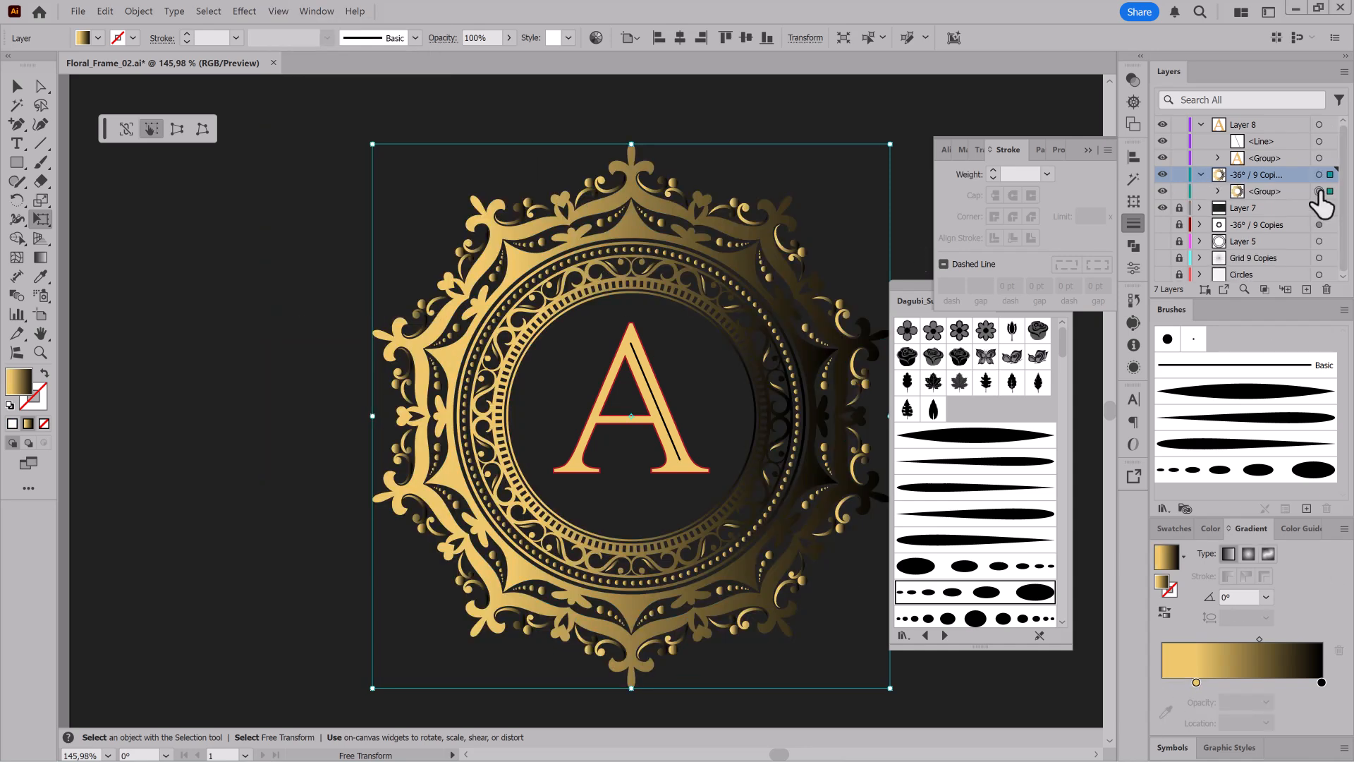
pyautogui.click(138, 11)
pyautogui.moveTo(184, 457)
pyautogui.click(310, 457)
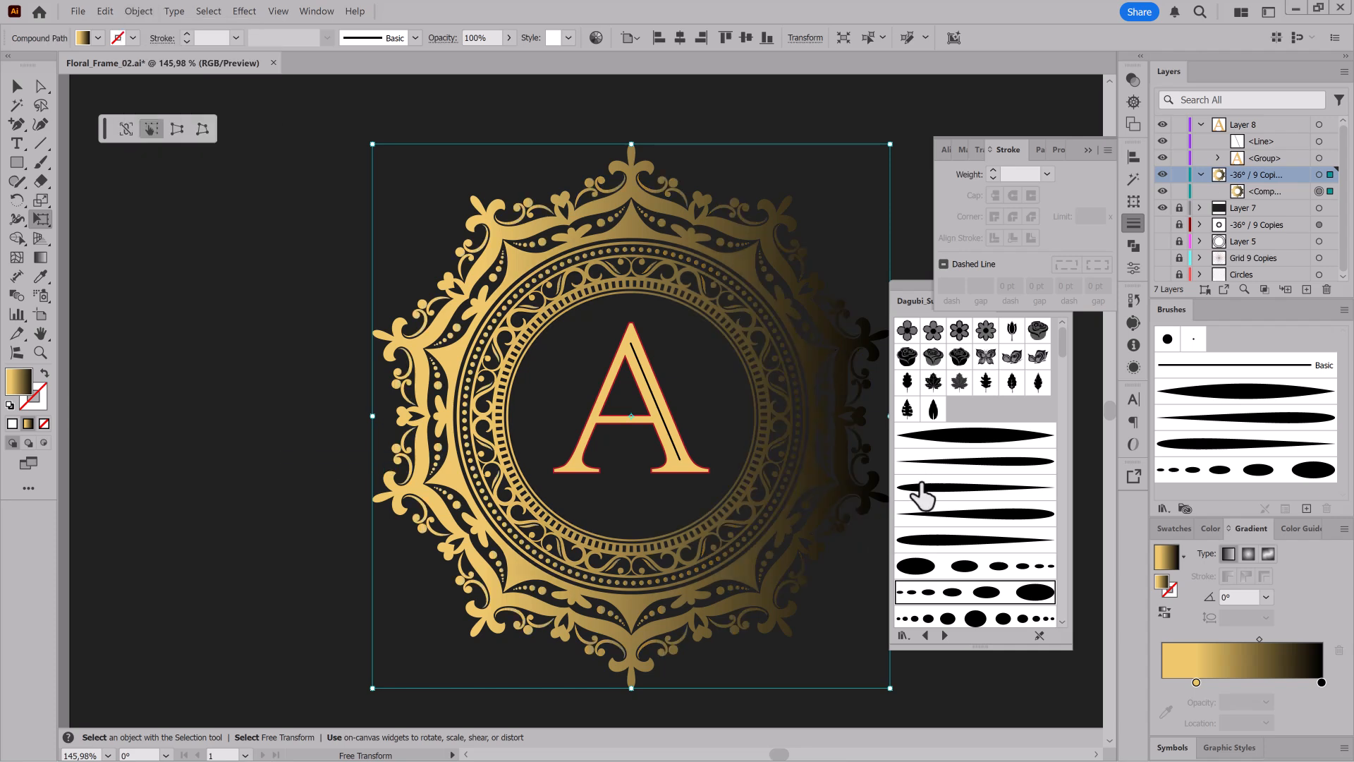
# Step: Move the gold stop to the gradient's start, replace the black stop with a darker gold one, and place it at 100%
pyautogui.moveTo(1196, 682); pyautogui.dragTo(1160, 684)
pyautogui.click(1205, 683)
pyautogui.moveTo(1321, 683); pyautogui.dragTo(1320, 712)
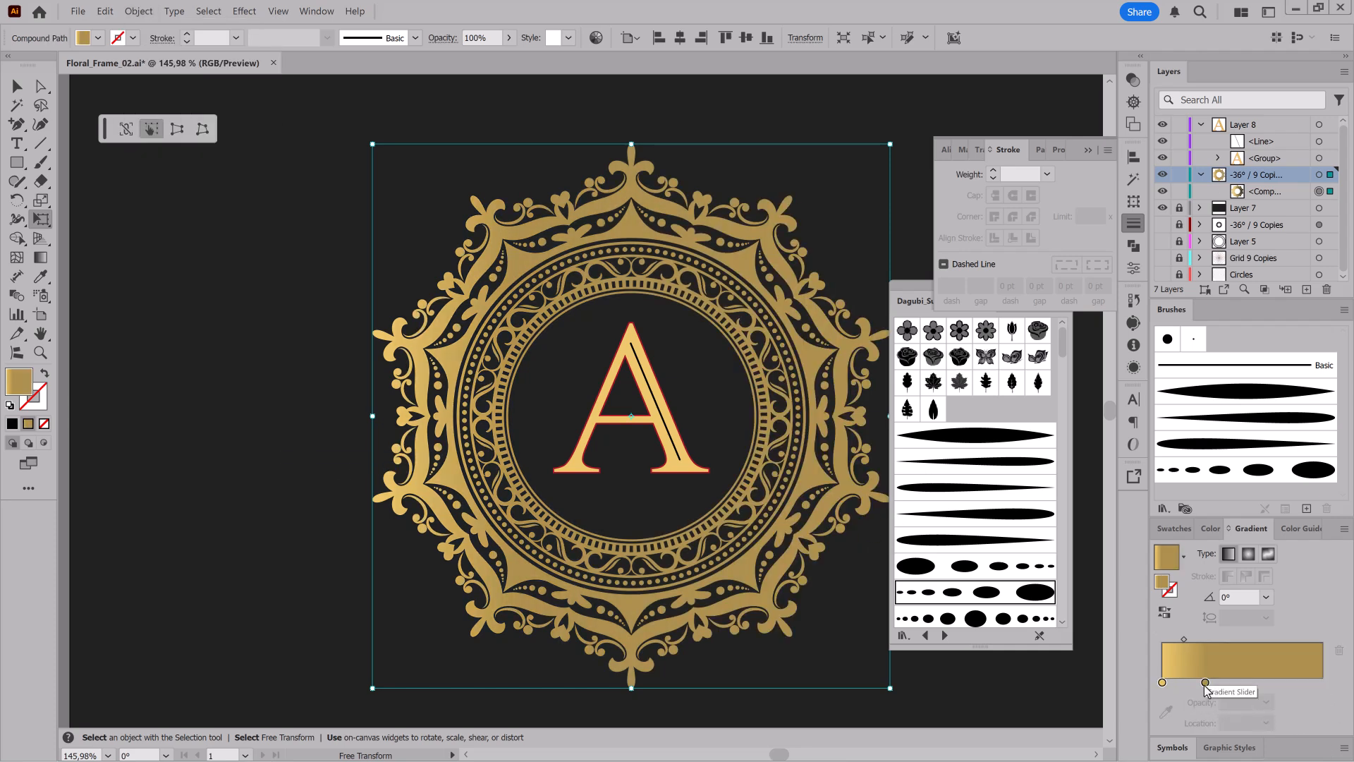
pyautogui.moveTo(1205, 683); pyautogui.dragTo(1321, 683)
pyautogui.click(823, 318)
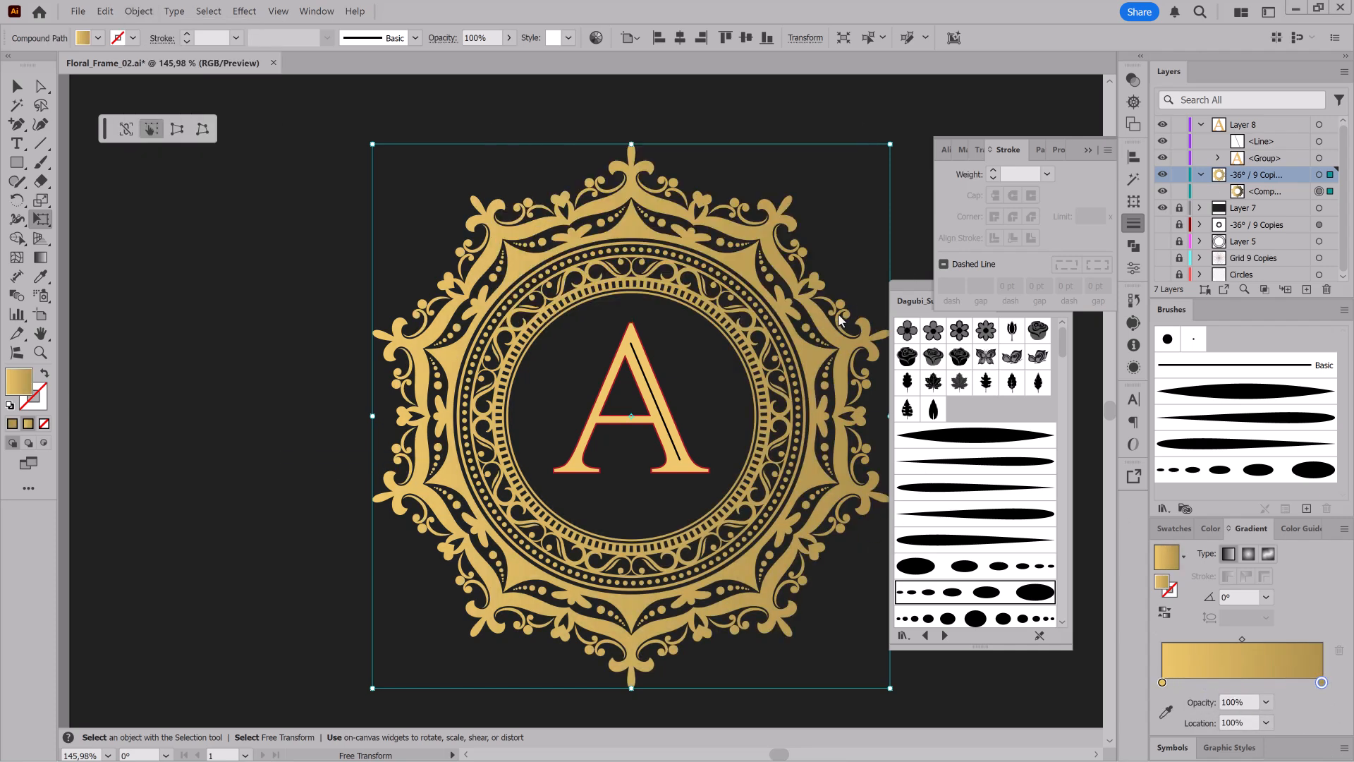
# Step: Set the ornament's gradient angle to -90° and recolour its end stop to a copper brown
pyautogui.click(1265, 597)
pyautogui.click(1291, 495)
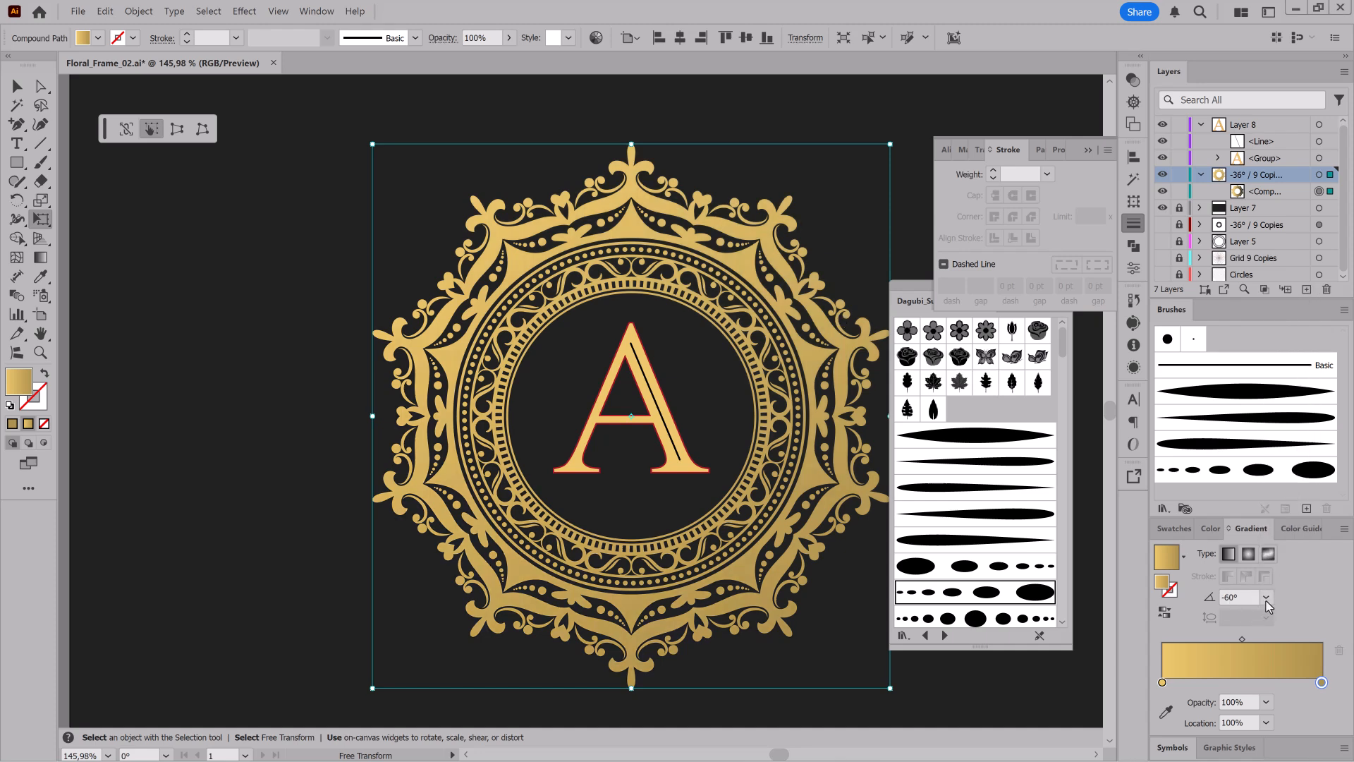
pyautogui.doubleClick(1321, 682)
pyautogui.moveTo(1235, 520); pyautogui.dragTo(1230, 521)
# Step: Duplicate the ornament's compound path within its layer and select the lower copy
pyautogui.click(16, 83)
pyautogui.moveTo(1262, 194); pyautogui.dragTo(1306, 289)
pyautogui.click(1318, 209)
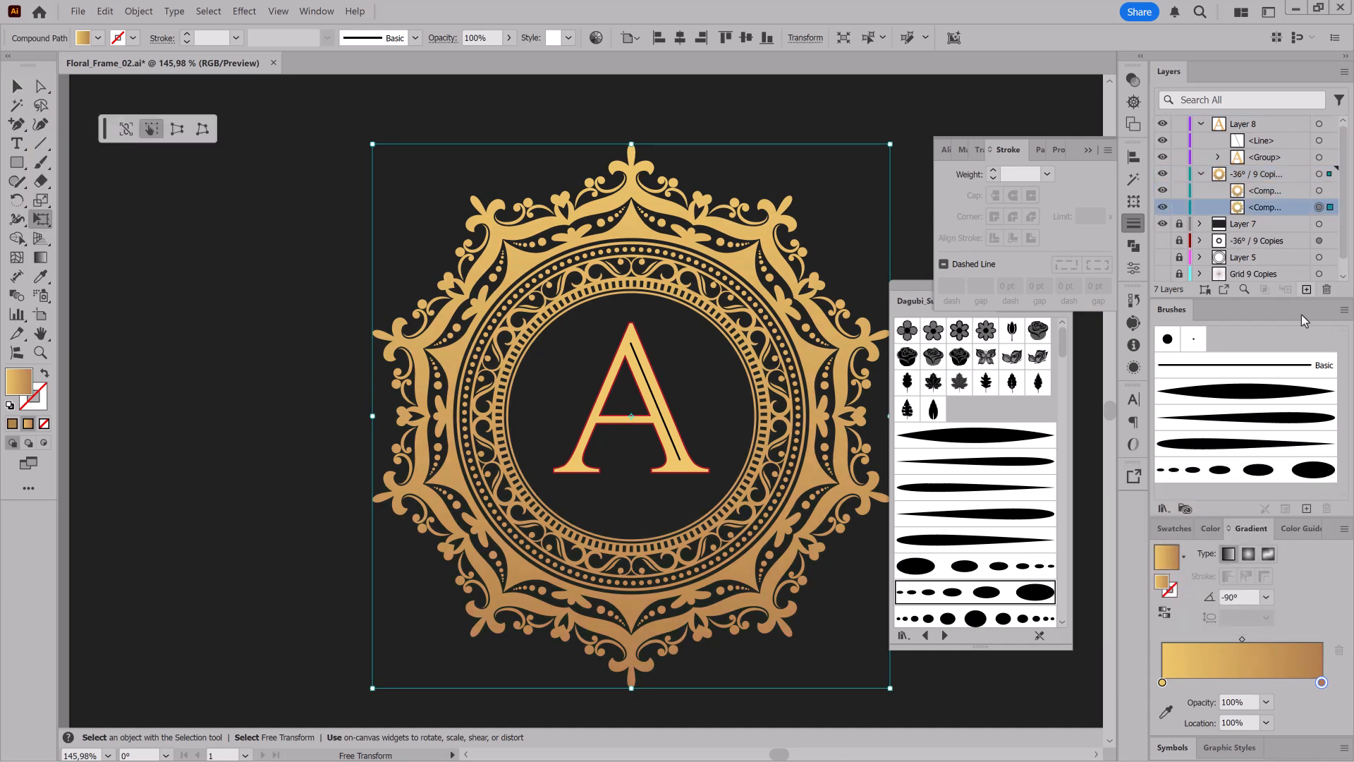
# Step: Give the lower ornament copy a red 4 pt stroke with round corner joins
pyautogui.click(1174, 528)
pyautogui.click(1271, 580)
pyautogui.click(993, 171)
pyautogui.click(1013, 216)
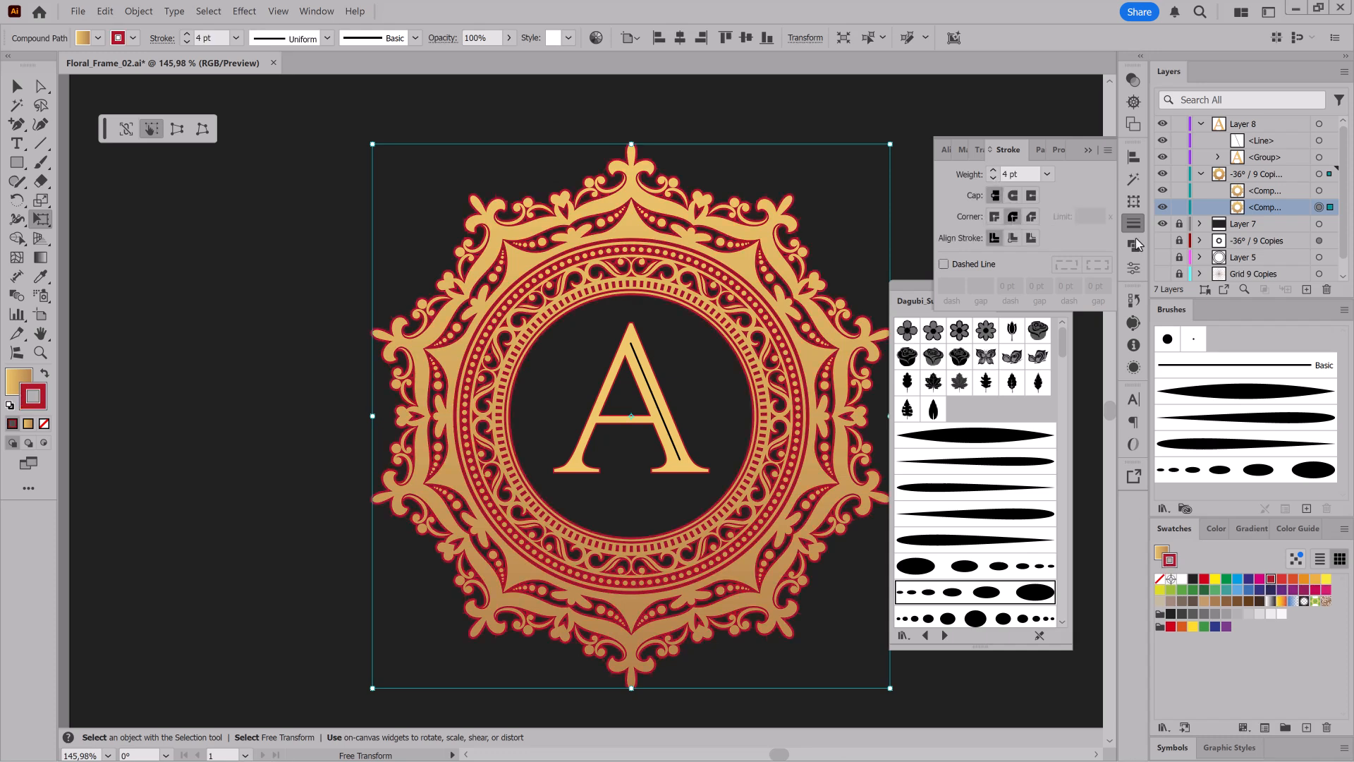
# Step: Outline the red stroke of the lower copy and unite the resulting shapes into one compound path
pyautogui.click(138, 11)
pyautogui.click(317, 315)
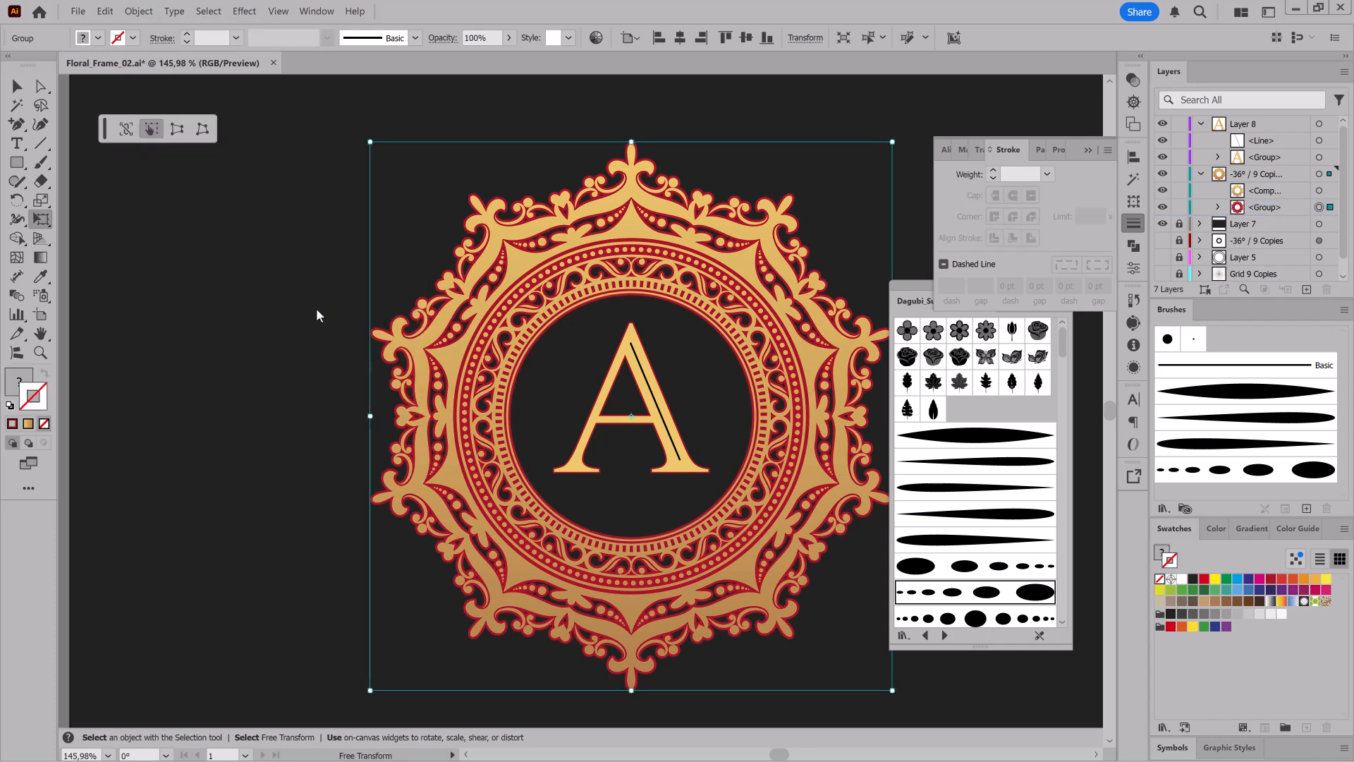
pyautogui.click(1133, 245)
pyautogui.click(949, 193)
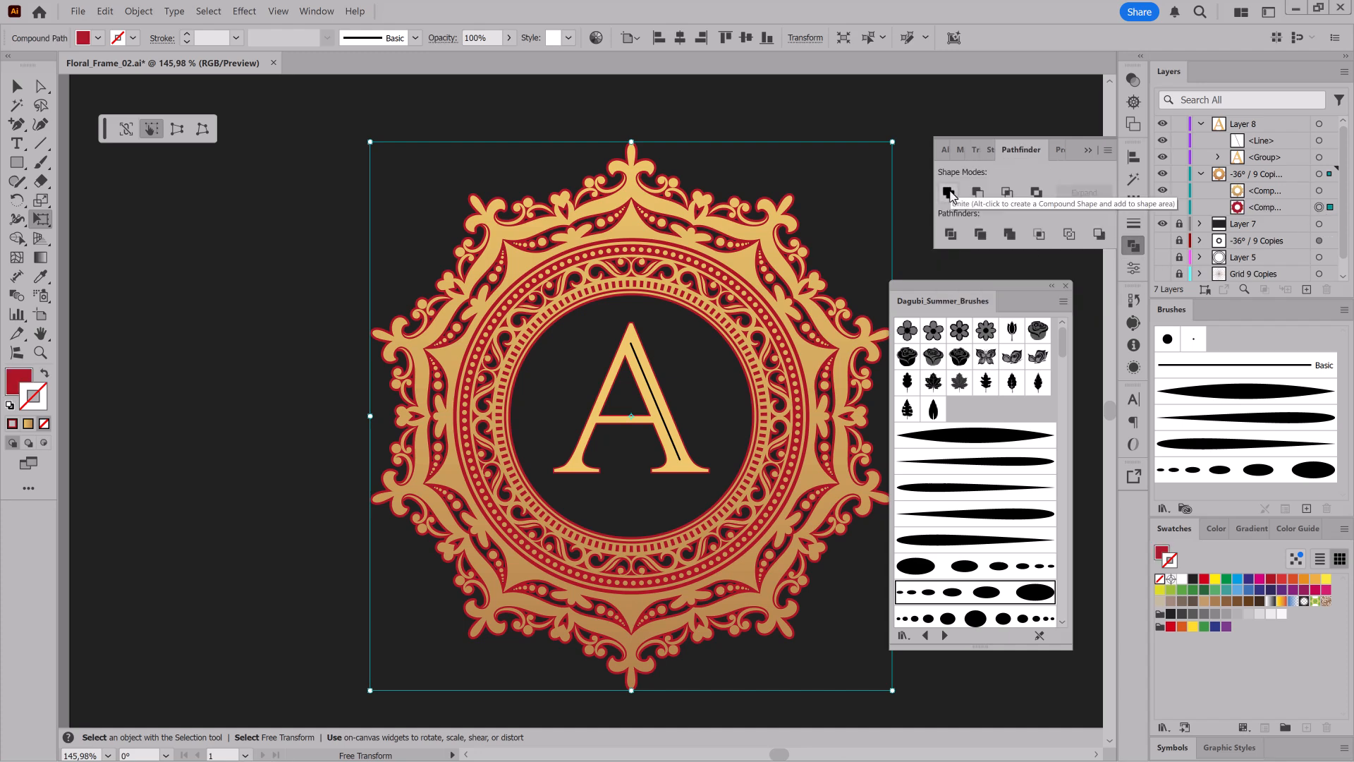
# Step: Apply a gold stroke to the united backing shape and remove its red fill
pyautogui.click(1279, 211)
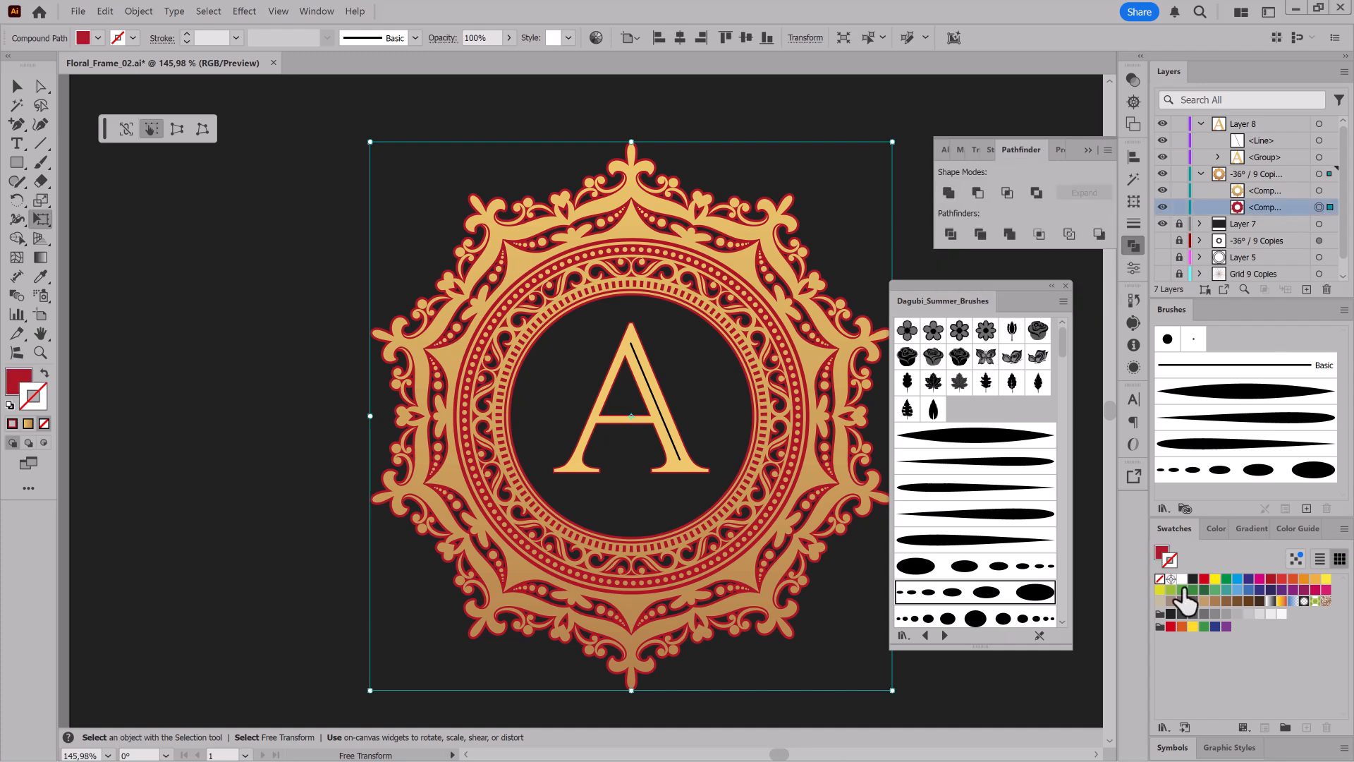
pyautogui.click(1317, 580)
pyautogui.click(1160, 552)
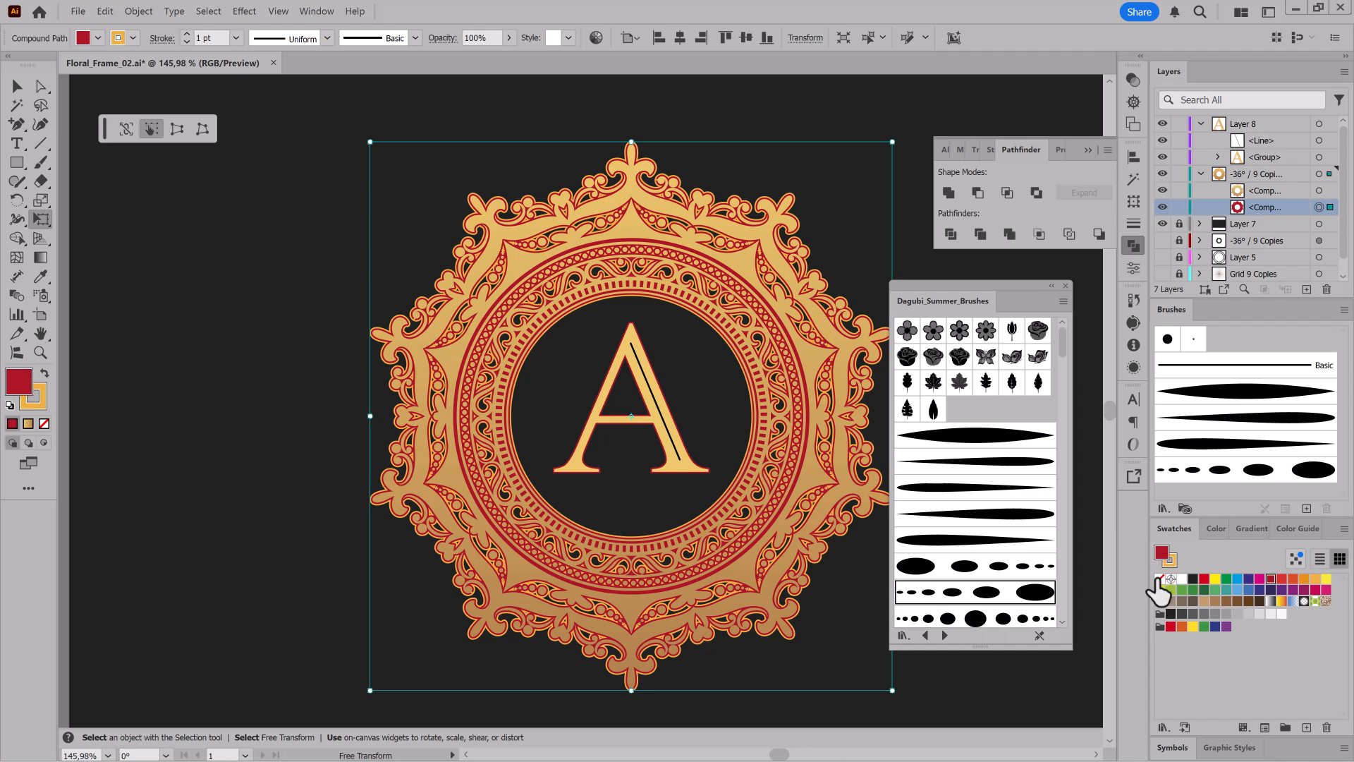
pyautogui.click(1159, 579)
# Step: Align the backing shape's stroke to the outside with round joins, set it to 0.5 pt and colour it 40% black grey
pyautogui.click(1133, 223)
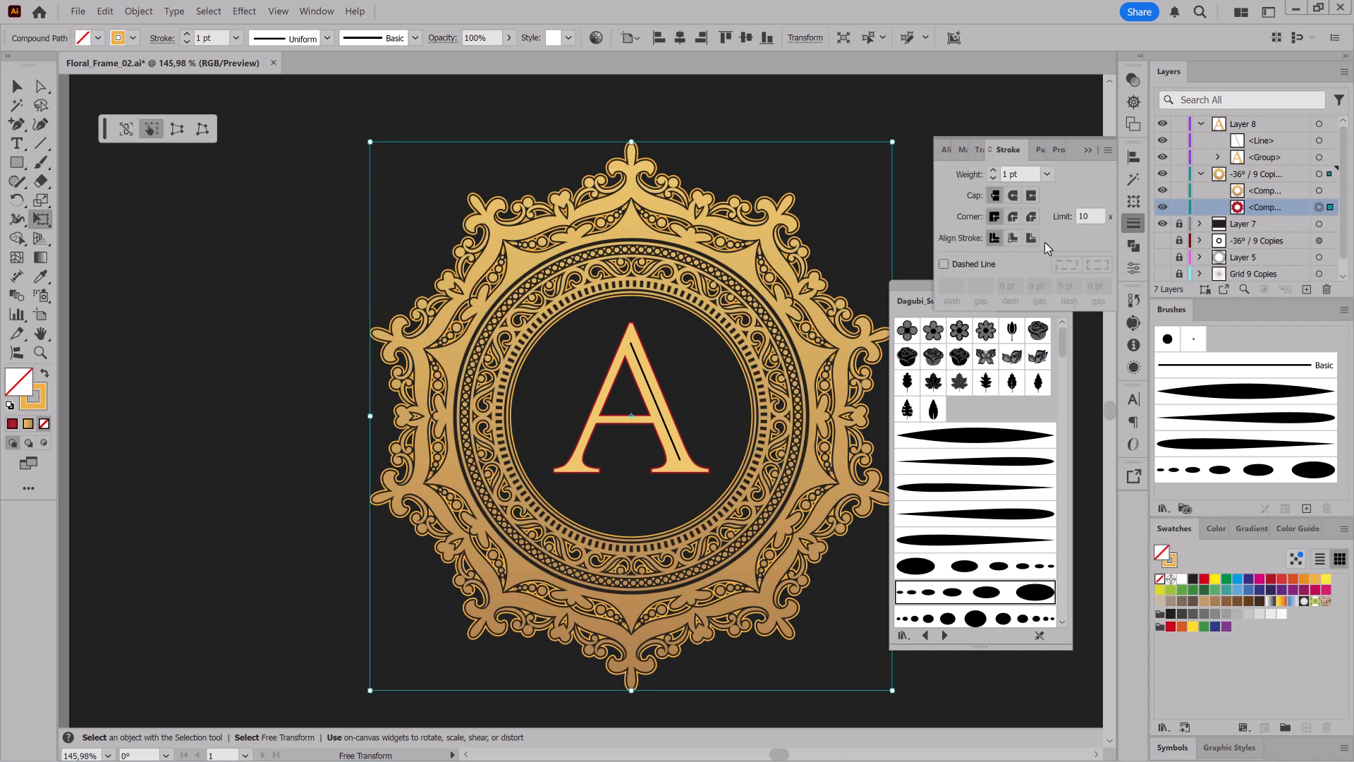
pyautogui.click(1031, 238)
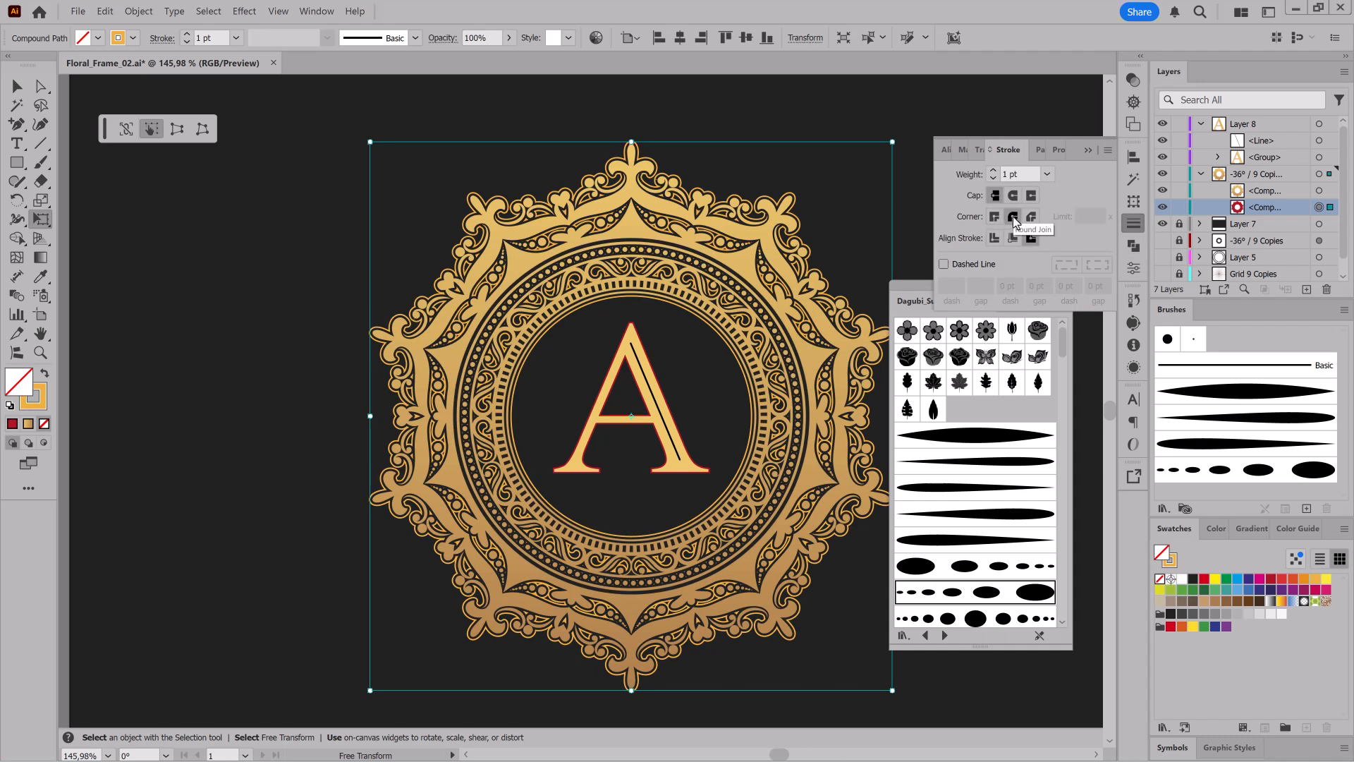
pyautogui.click(993, 178)
pyautogui.click(994, 177)
pyautogui.click(1225, 614)
pyautogui.click(1237, 613)
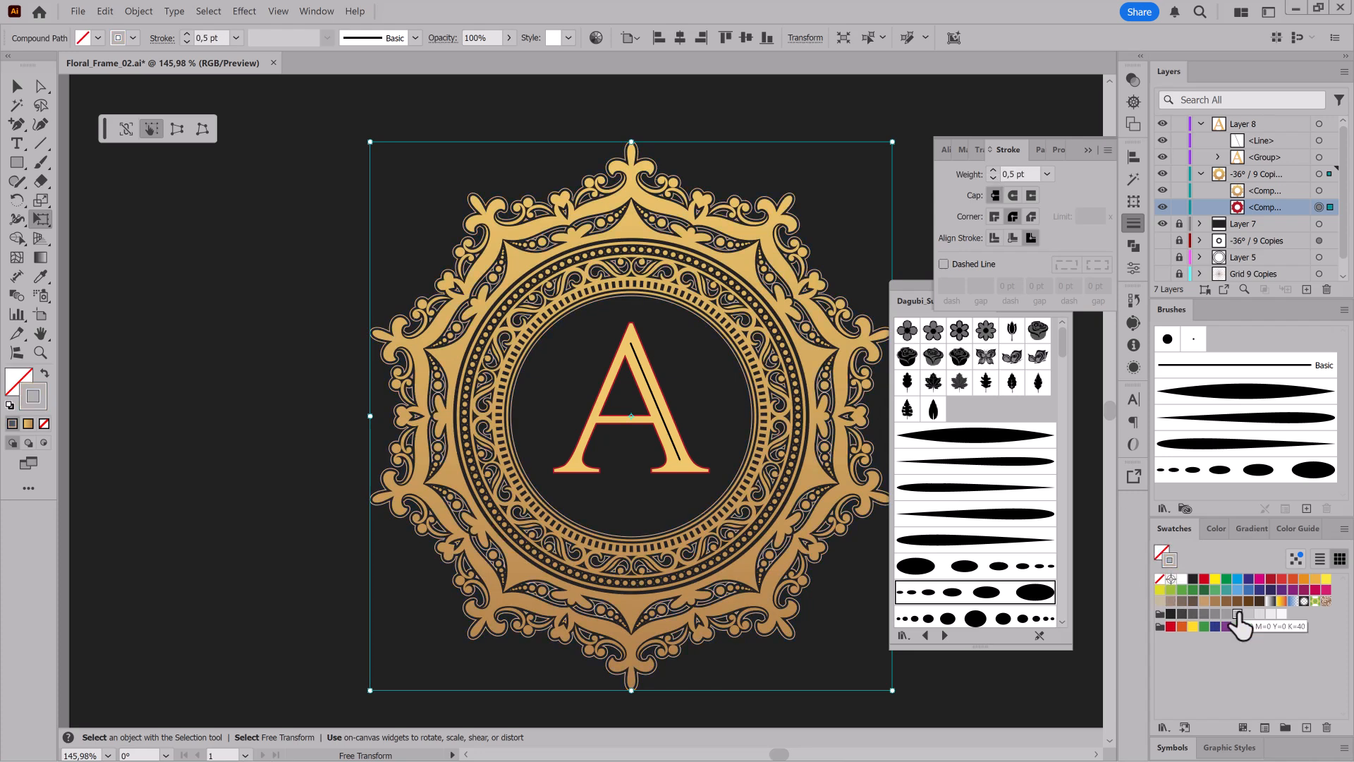
# Step: Hide the outlined backing shape beneath the ornament and close the floating stroke and brush library panels
pyautogui.click(1162, 207)
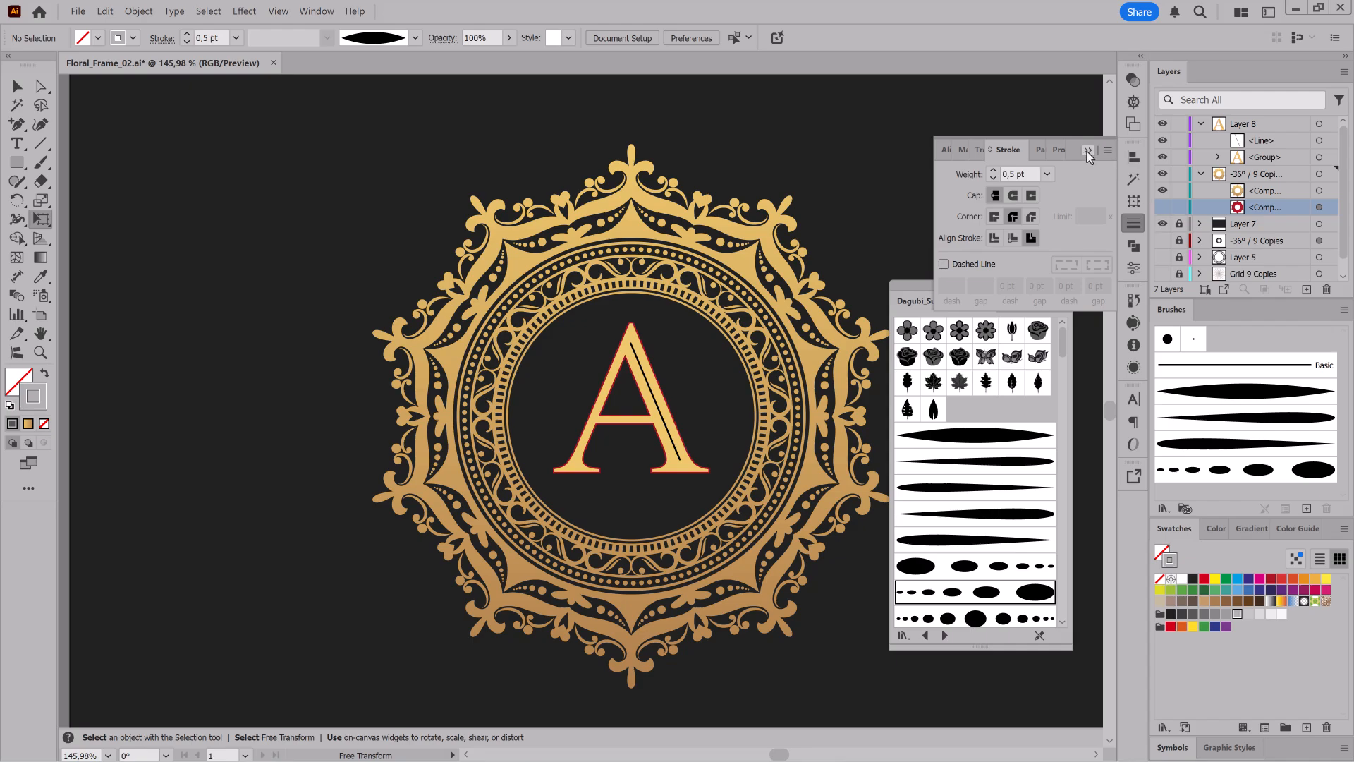
pyautogui.click(1088, 150)
pyautogui.click(1066, 285)
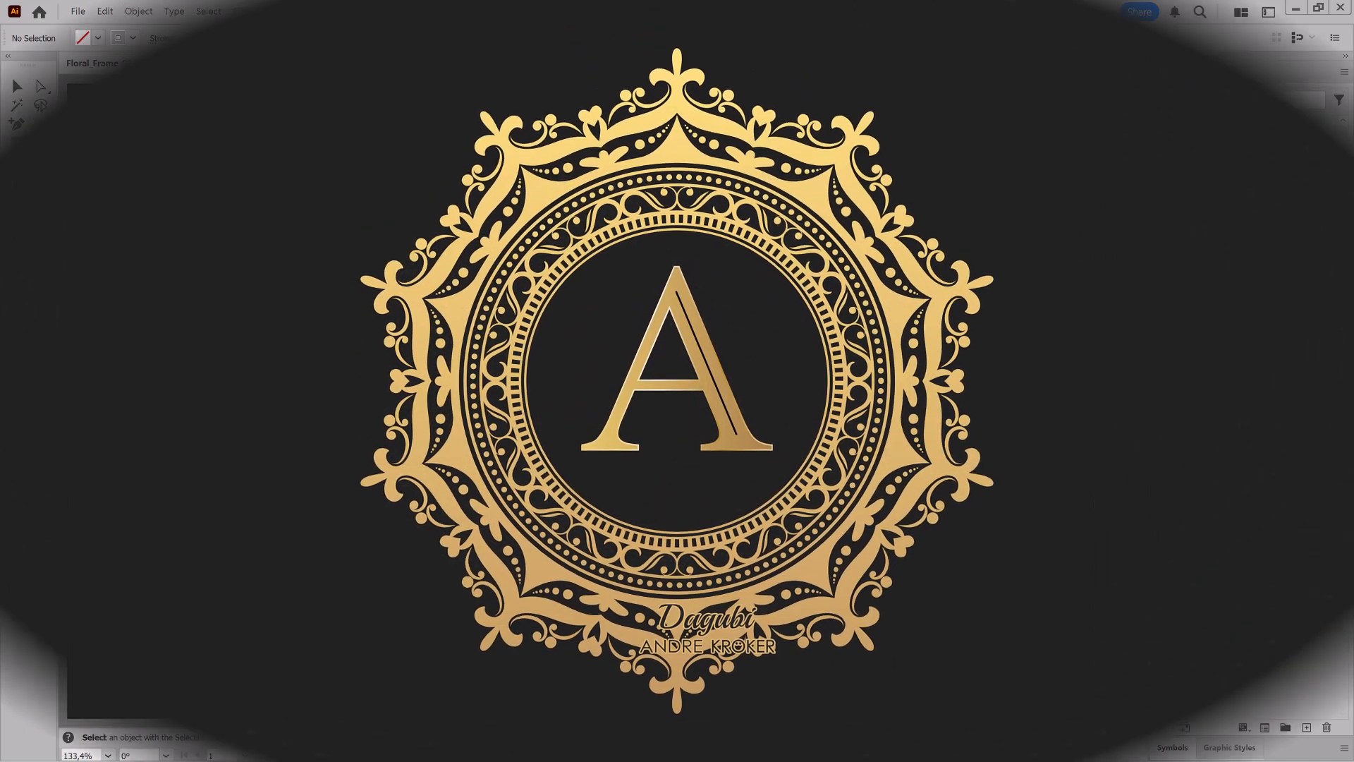